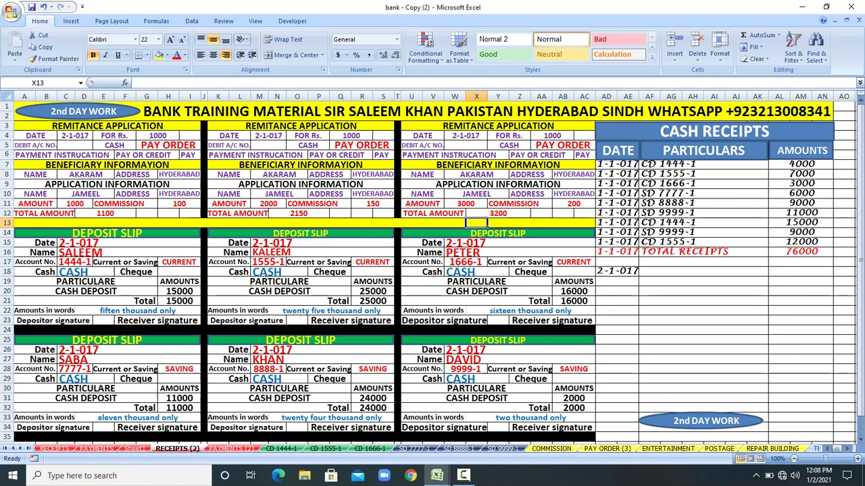
Examine the three remittance applications and the first deposit slips on the RECEIPTS (2) sheet, including their amounts and commissions
left_click(201, 128)
left_click_drag(200, 127, 201, 216)
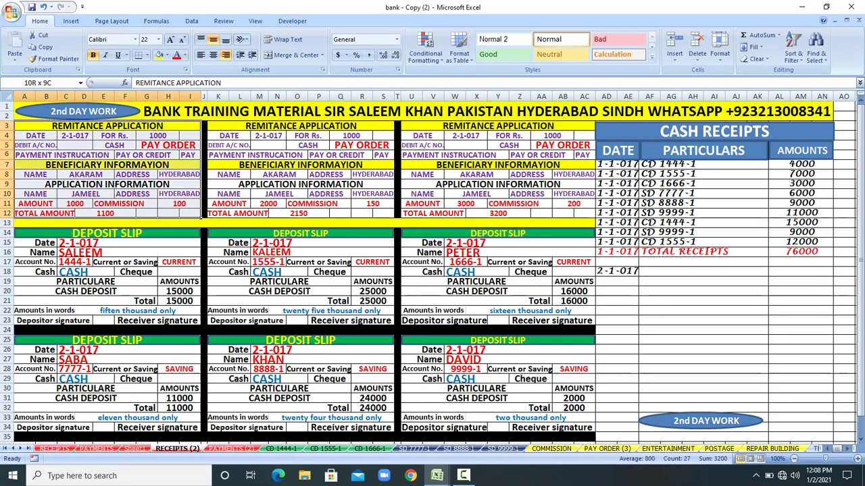
left_click_drag(393, 127, 395, 217)
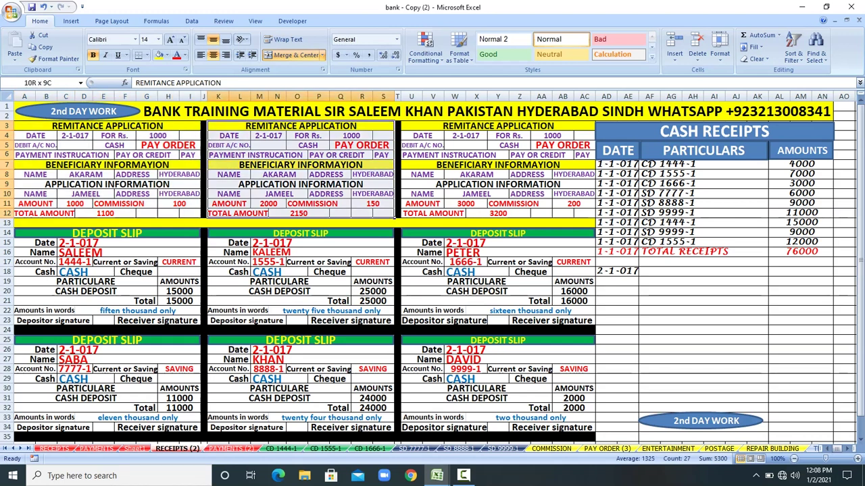
left_click(201, 128)
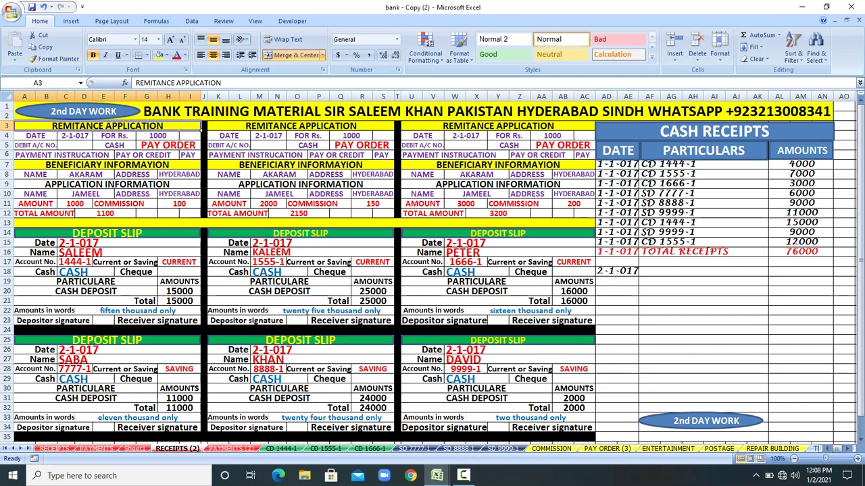
left_click(200, 143)
left_click_drag(114, 145, 168, 145)
left_click(200, 164)
left_click(200, 183)
left_click_drag(40, 203, 192, 206)
left_click_drag(40, 214, 136, 214)
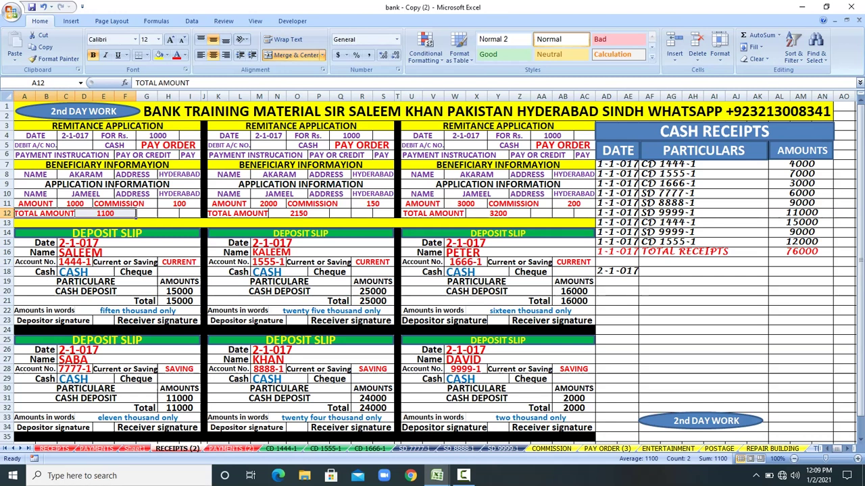
left_click_drag(388, 126, 396, 217)
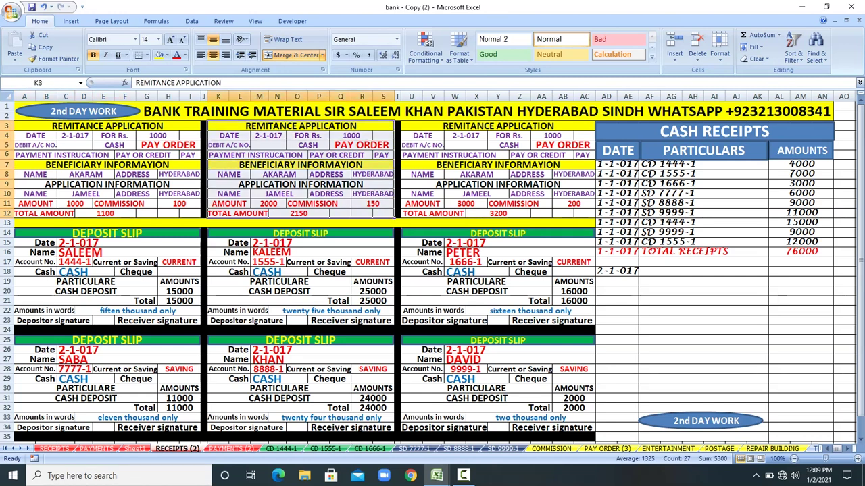
left_click(392, 207)
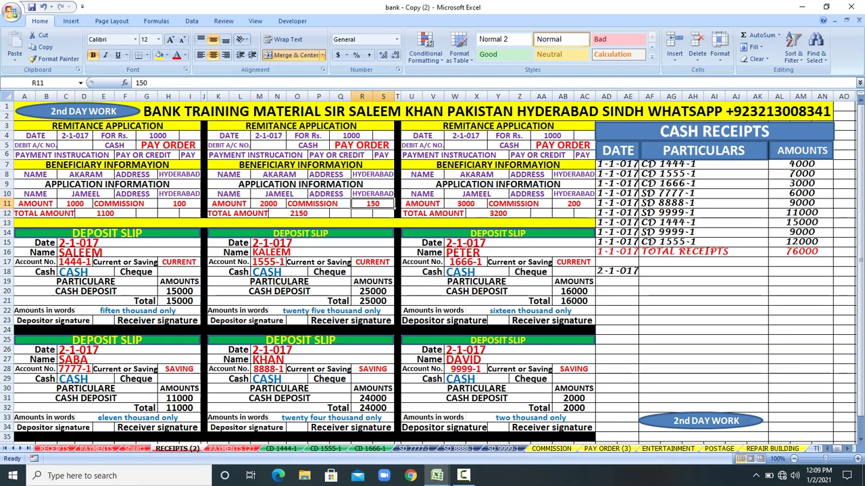
left_click(299, 214)
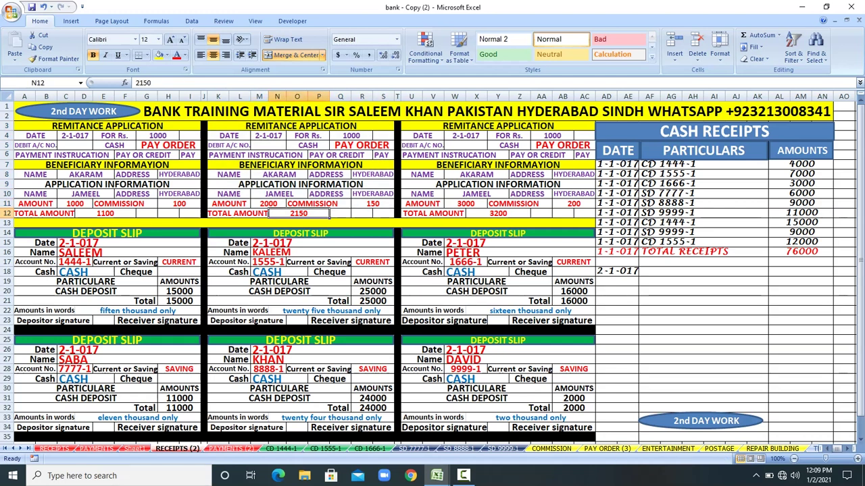
left_click_drag(405, 126, 596, 214)
left_click_drag(70, 243, 179, 302)
left_click_drag(267, 242, 391, 303)
Examine the payment vouchers, their heads of account and the cheques on the PAYMENTS (2) sheet
left_click(233, 448)
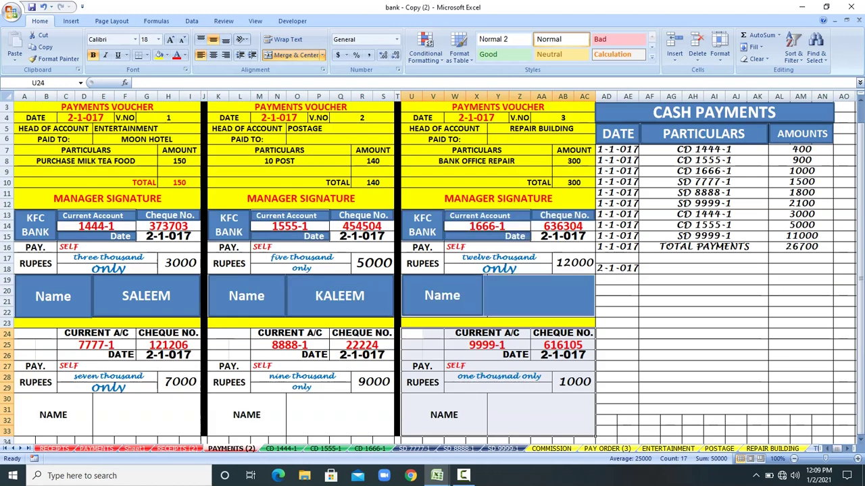
mouse_move(41, 106)
left_mouse_down()
mouse_move(162, 201)
mouse_move(200, 206)
left_mouse_up()
left_click_drag(217, 107, 392, 204)
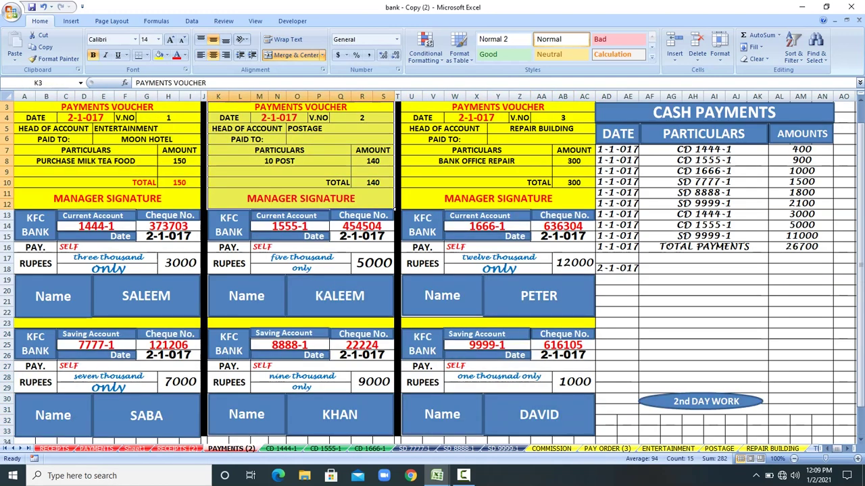
left_click(146, 128)
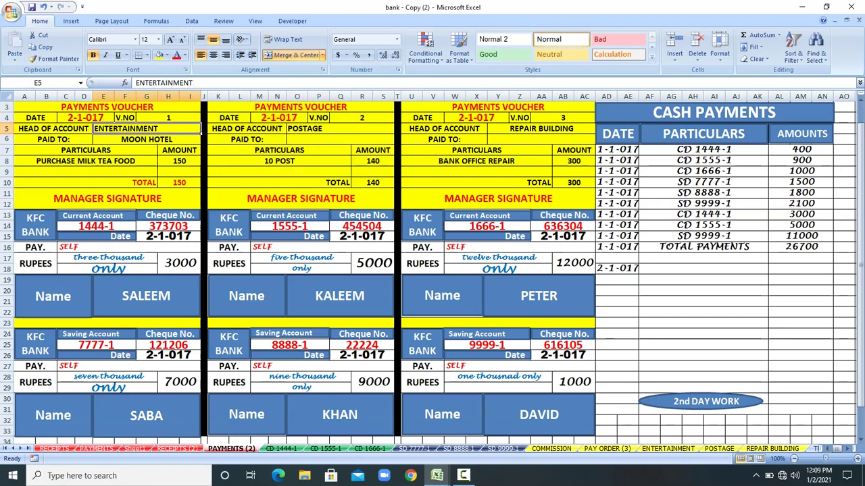
left_click(339, 129)
left_click(541, 128)
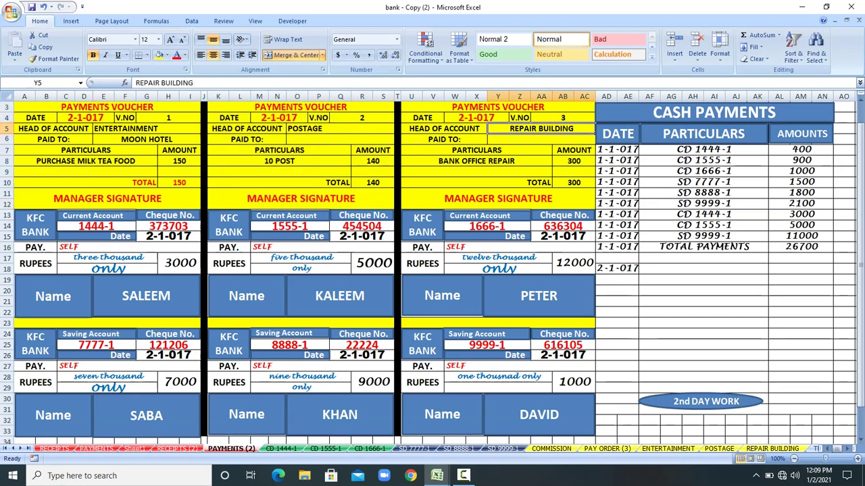
left_click_drag(67, 247, 395, 433)
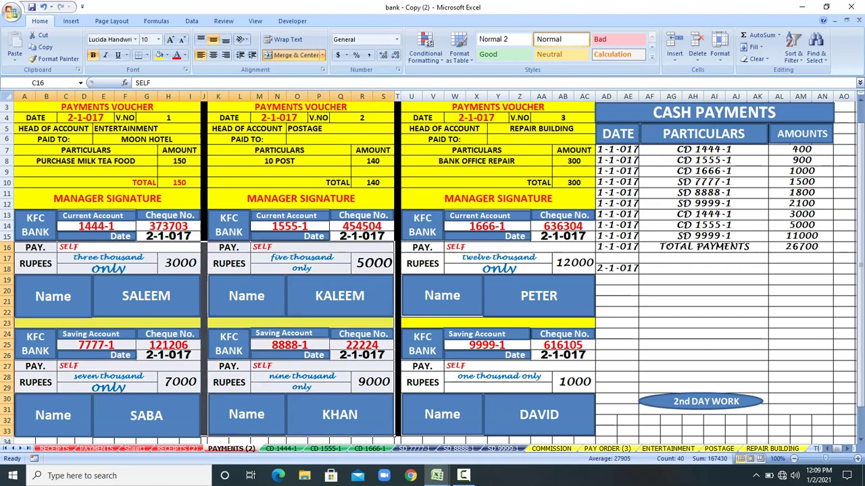
On the RECEIPTS (2) sheet, copy the 2-1-017 date in the Cash Receipts table down through row 32
left_click(177, 449)
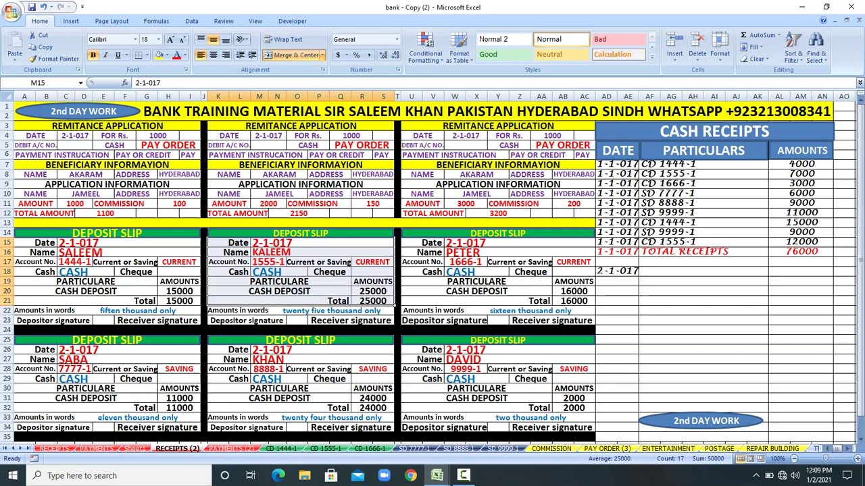
left_click_drag(606, 251, 832, 253)
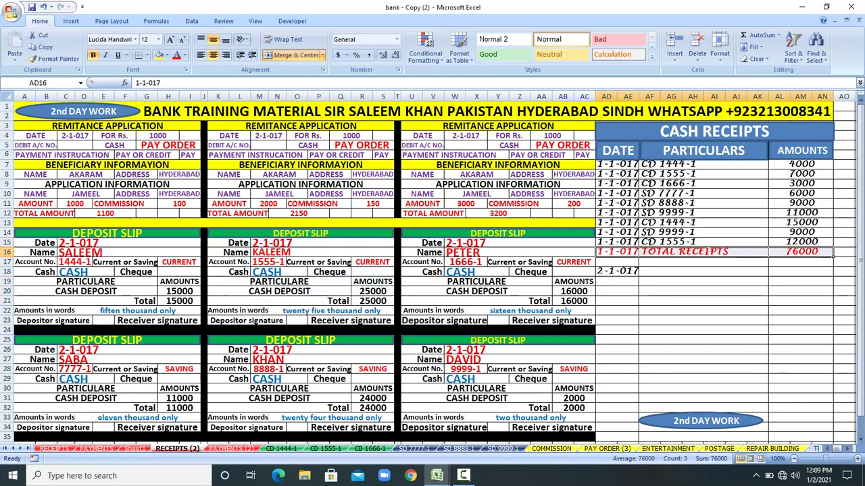
left_click(617, 271)
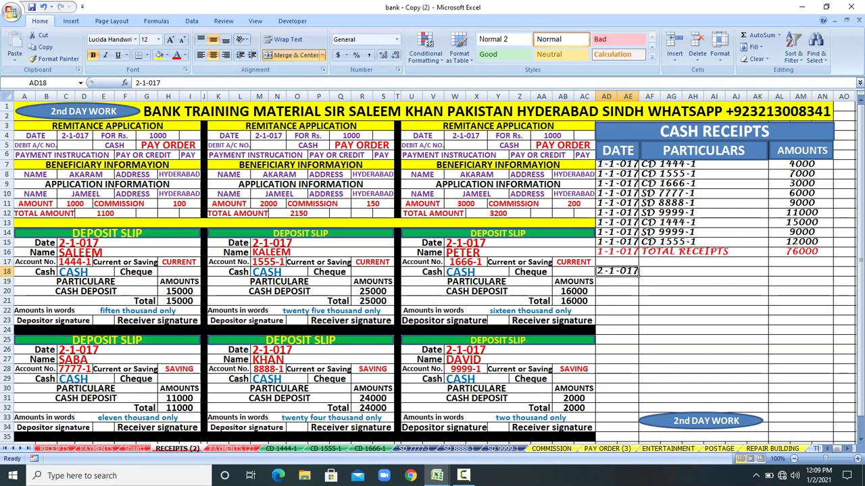
right_click(635, 274)
left_click(666, 304)
left_click_drag(617, 271, 617, 408)
right_click(623, 408)
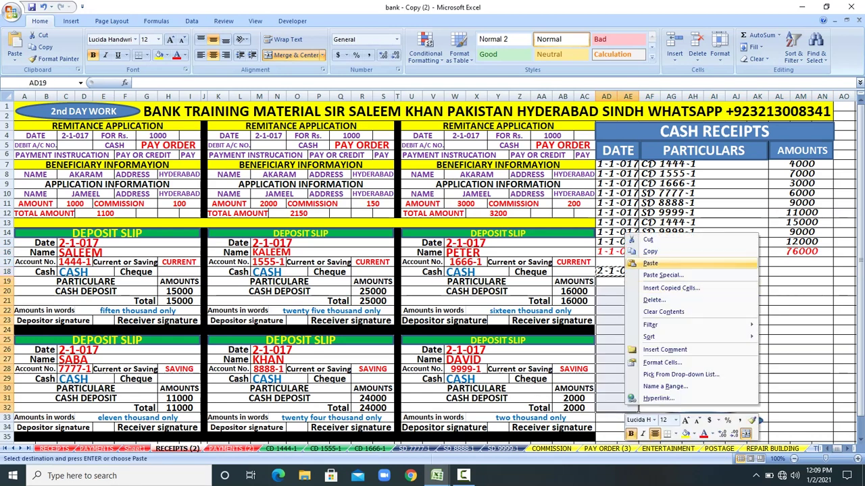
left_click(650, 263)
left_click(703, 301)
Record the first remittance application in row 18 of Cash Receipts as PAY ORDER with amount 1000
left_click(703, 272)
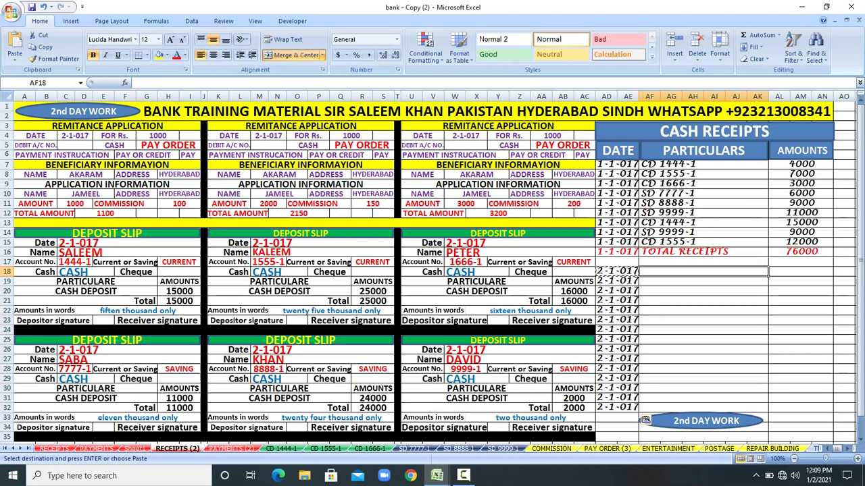
left_click(169, 146)
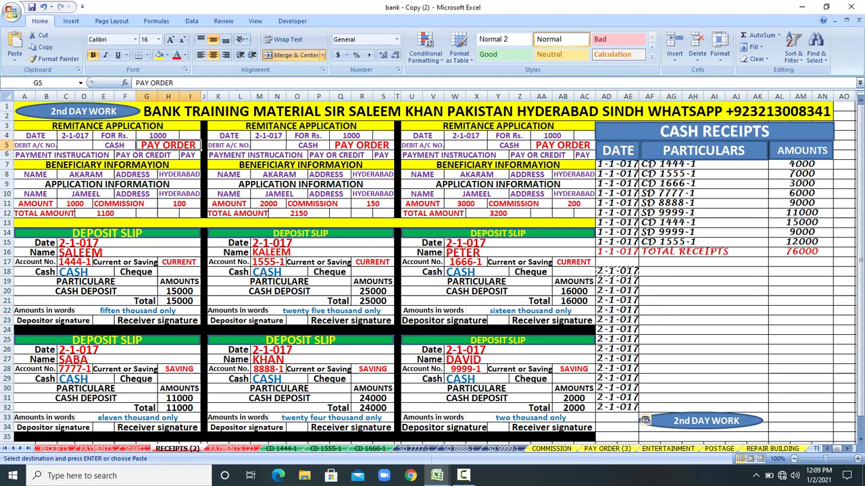
left_click(80, 204)
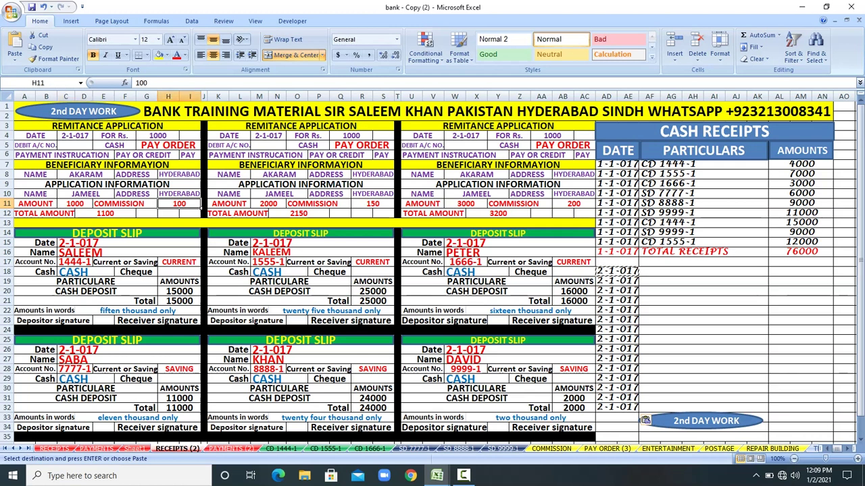
left_click(703, 272)
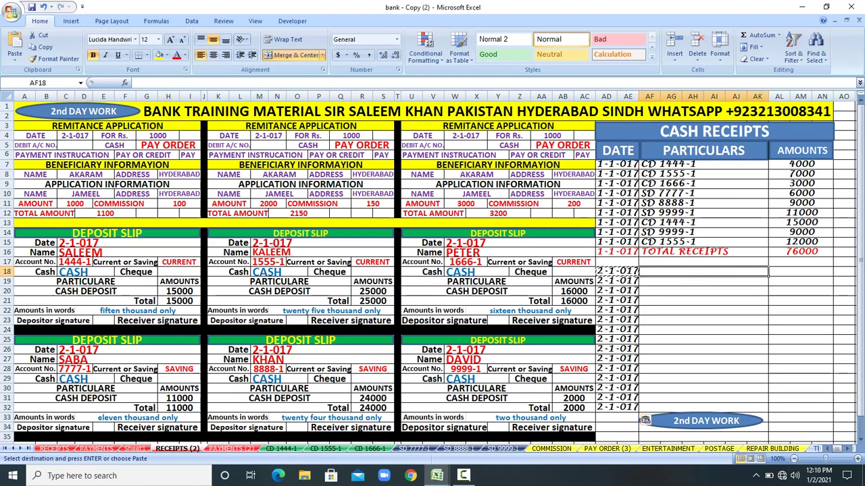
type("PAY")
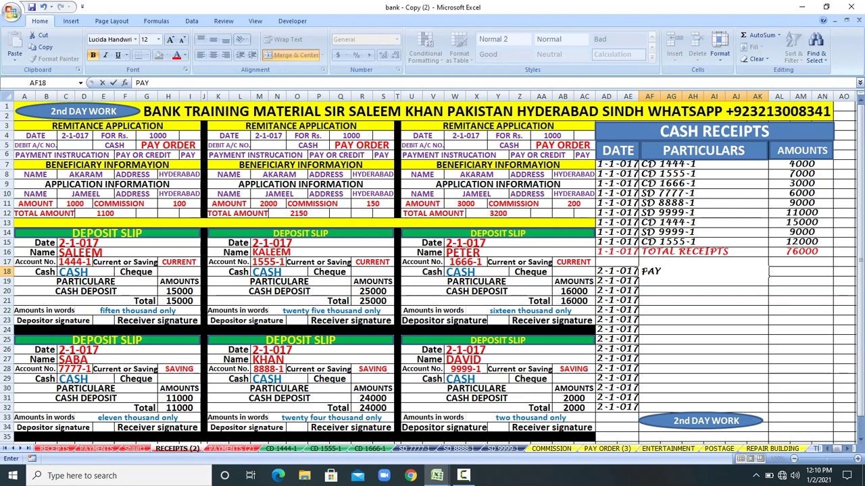
type(" ORDER")
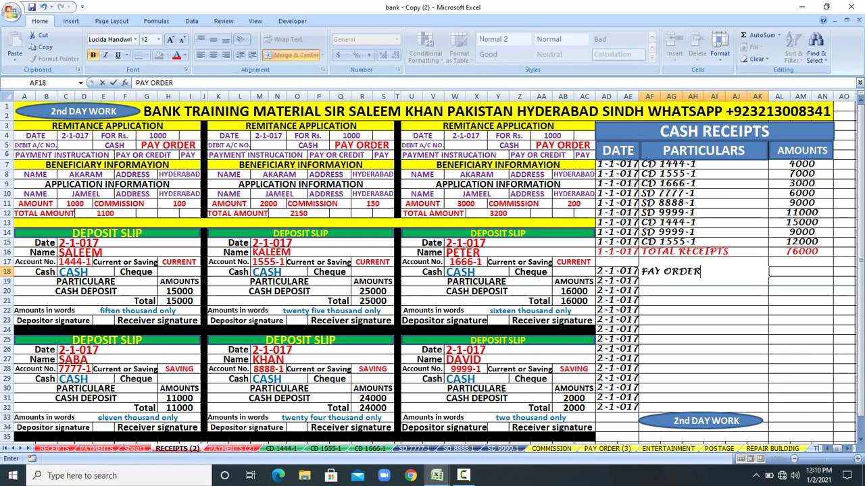
key("Tab")
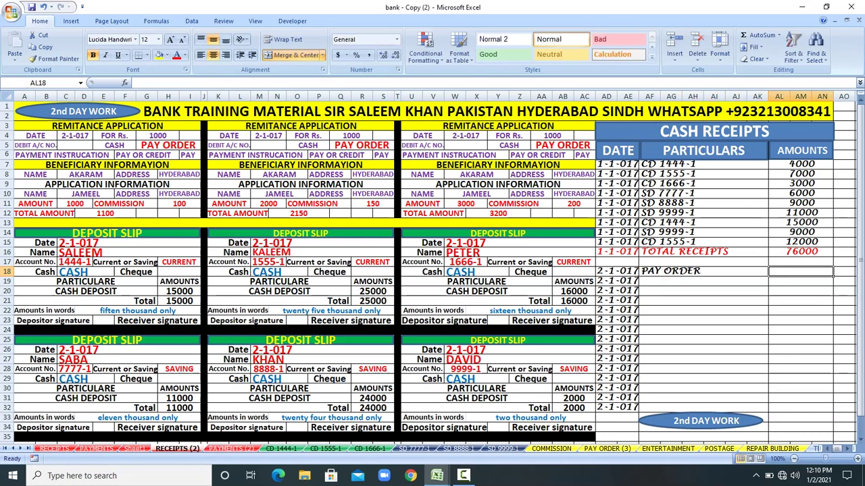
type("1000")
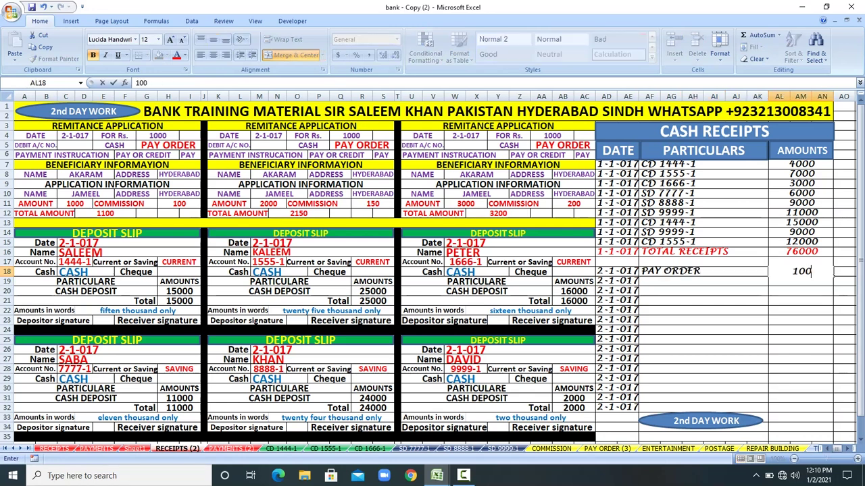
key("Return")
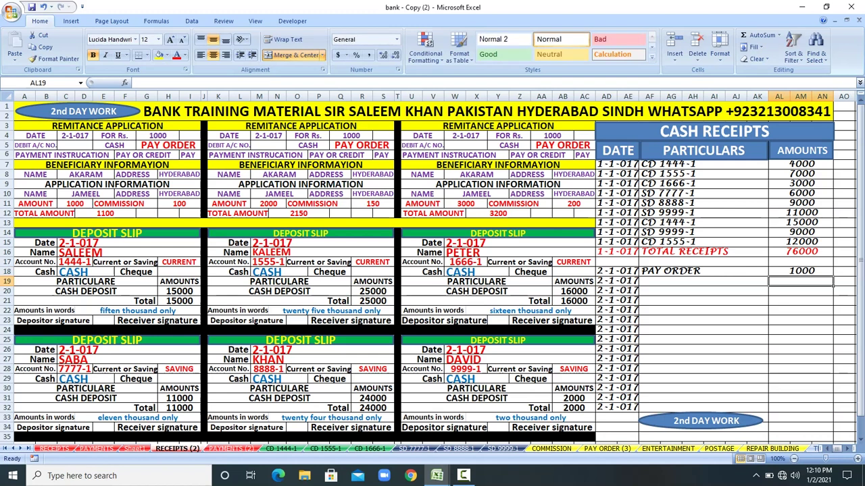
Record the first application's commission in row 19 of Cash Receipts as COMMISSION with amount 100
left_click(702, 281)
type("COM")
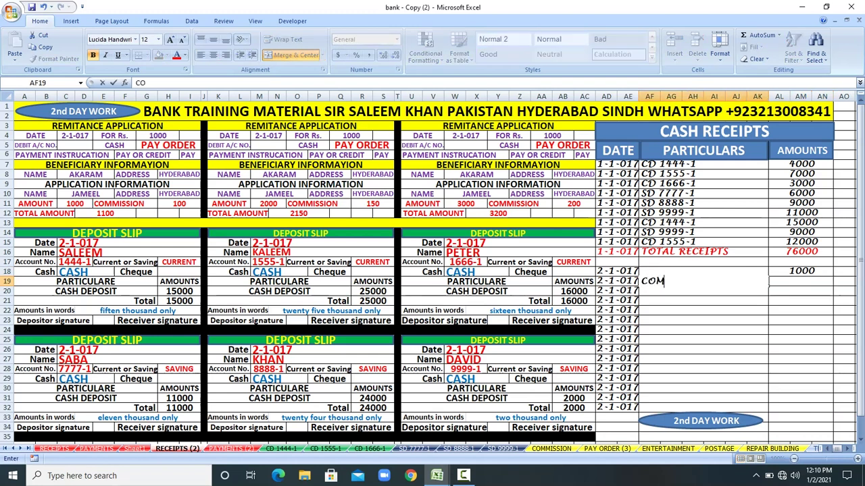
type("MISSION")
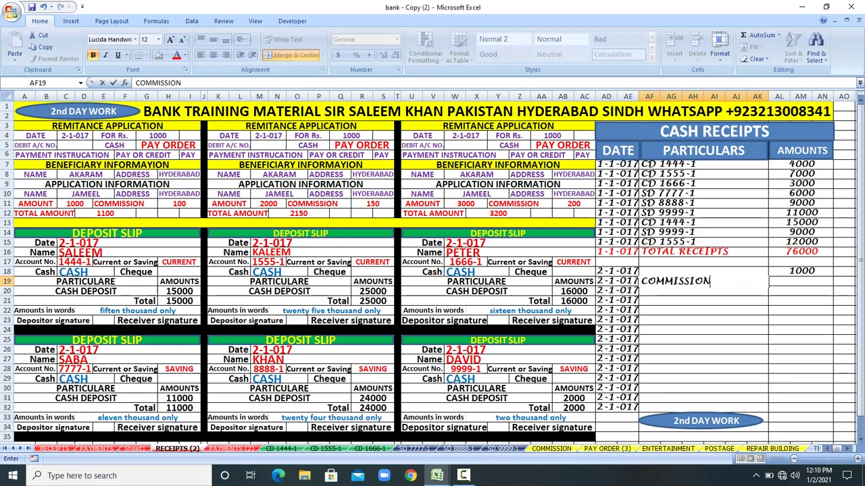
key("Tab")
type("100")
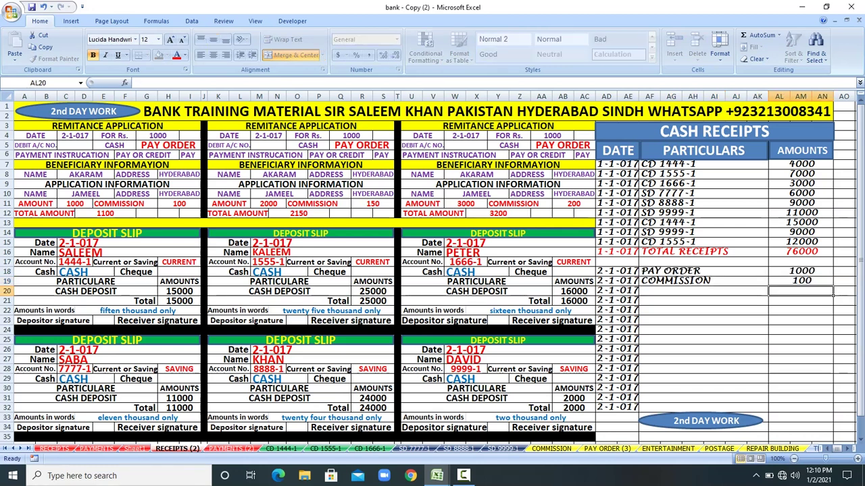
key("Return")
Copy the PAY ORDER and COMMISSION particulars from rows 18 and 19 into rows 20 and 21 of Cash Receipts
left_click_drag(27, 204, 201, 216)
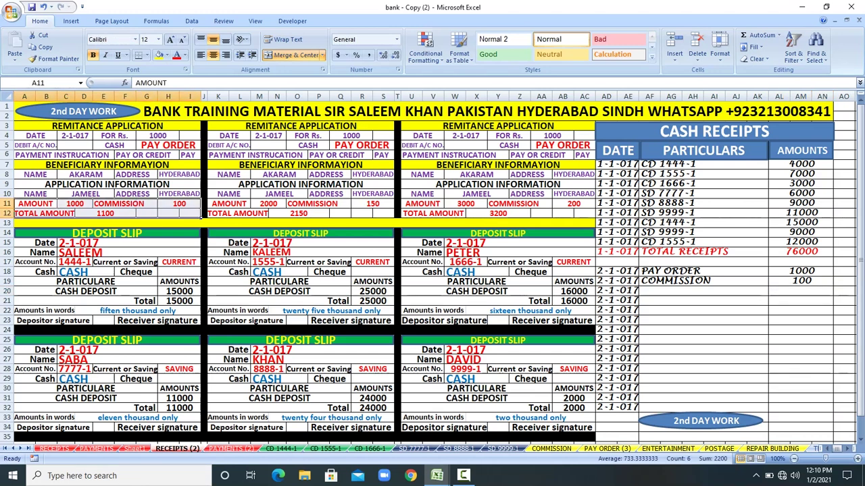
left_click(197, 204)
left_click(703, 271)
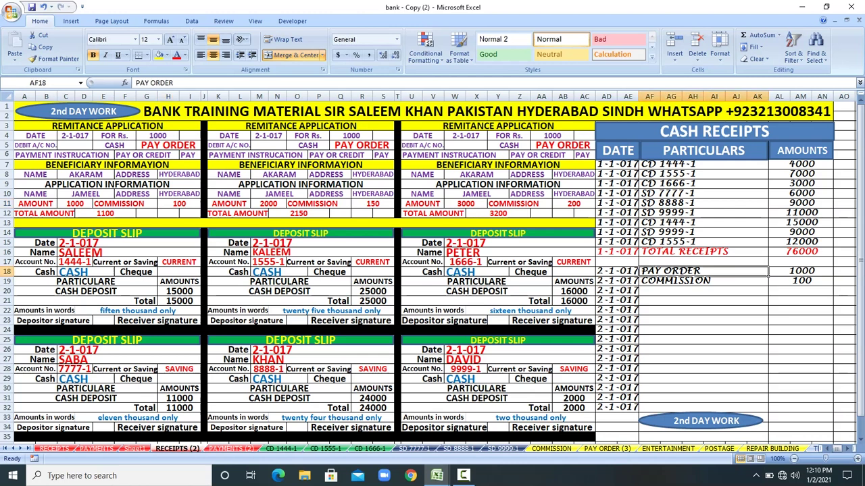
left_click_drag(702, 271, 702, 291)
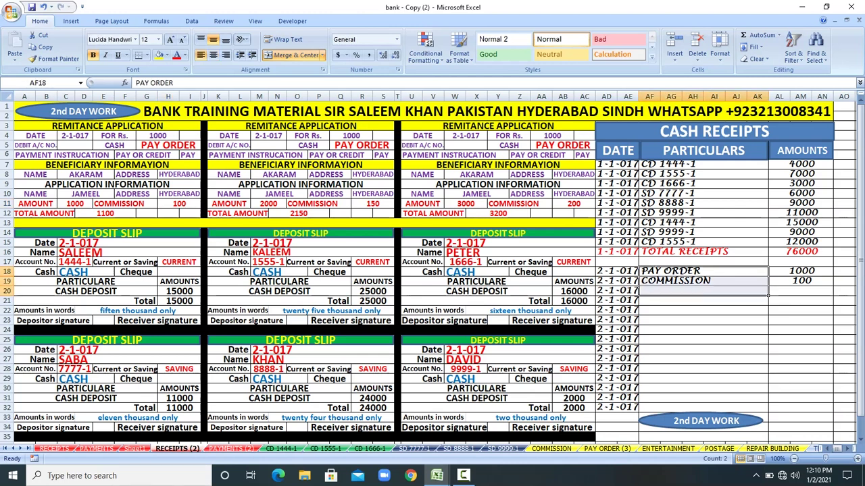
left_click(800, 271)
left_click_drag(223, 204, 394, 217)
left_click_drag(669, 271, 683, 281)
right_click(686, 281)
left_click(712, 298)
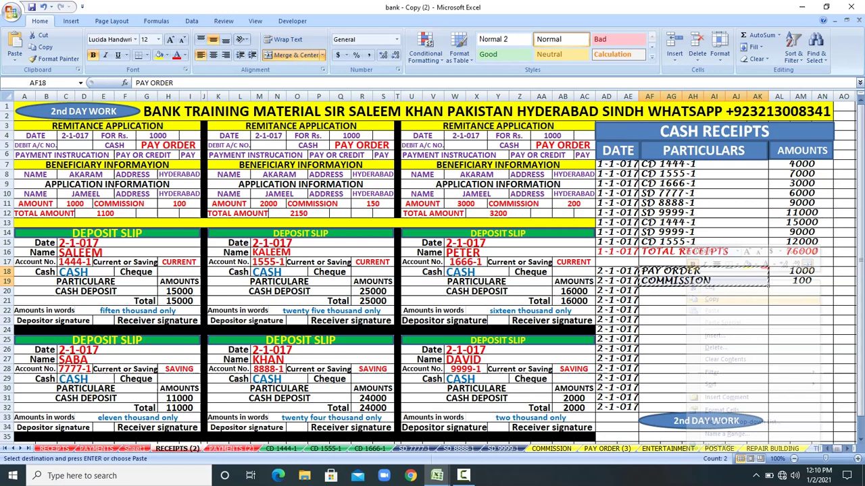
right_click(696, 290)
left_click(718, 321)
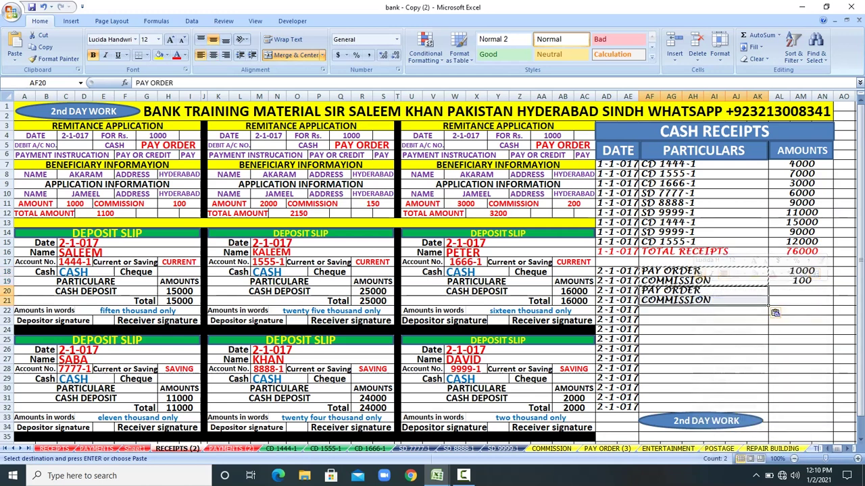
Enter 2000 as the amount of the second pay order in row 20 of Cash Receipts
key("Right")
type("20")
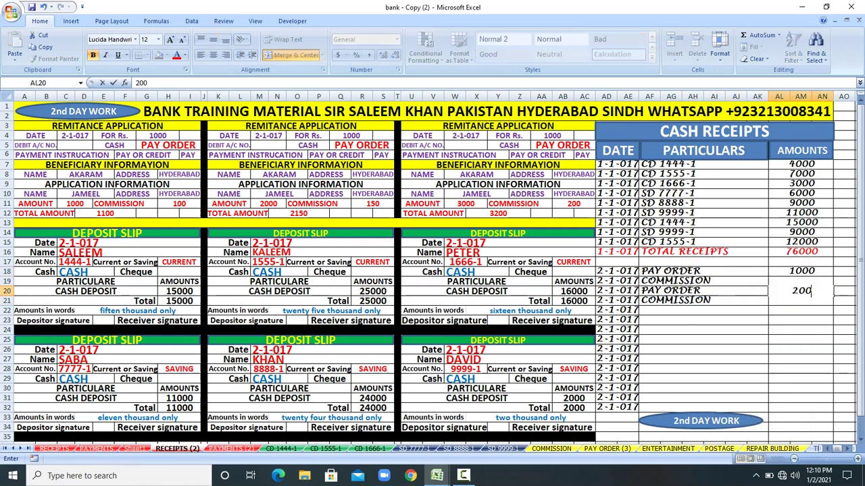
type("00")
key("Return")
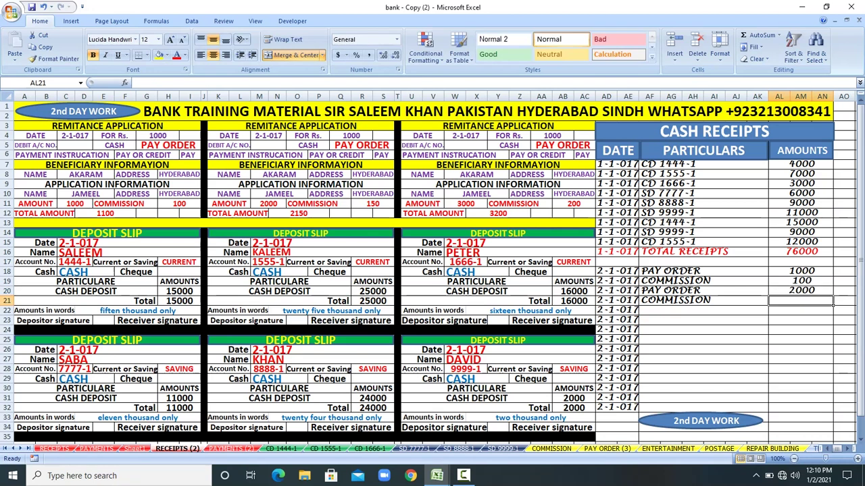
Enter 150 as the amount of the second commission in row 21 of Cash Receipts
type("150")
key("Return")
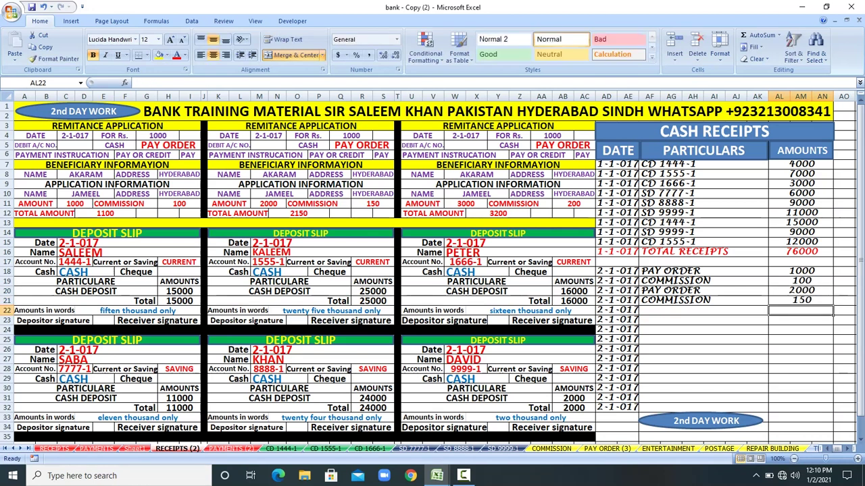
Copy the PAY ORDER and COMMISSION particulars from rows 20 and 21 into rows 22 and 23 for the third remittance application
left_click_drag(412, 135, 594, 215)
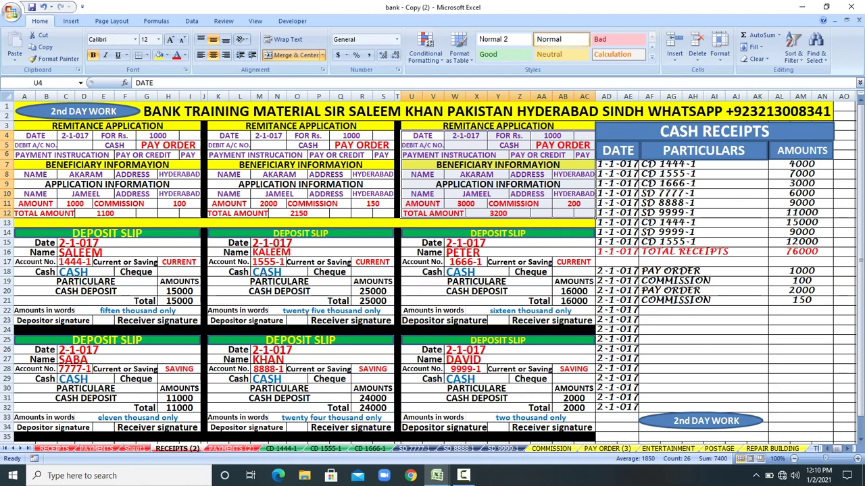
left_click_drag(675, 291, 696, 300)
right_click(696, 300)
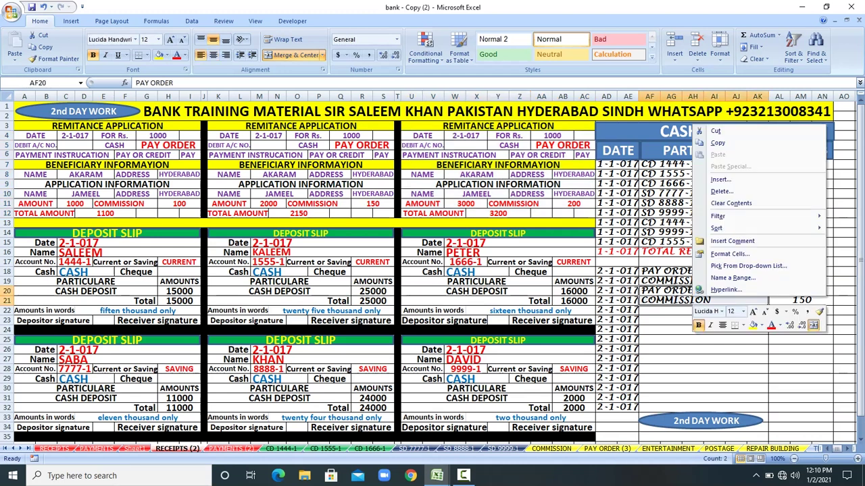
left_click(717, 142)
left_click(703, 310)
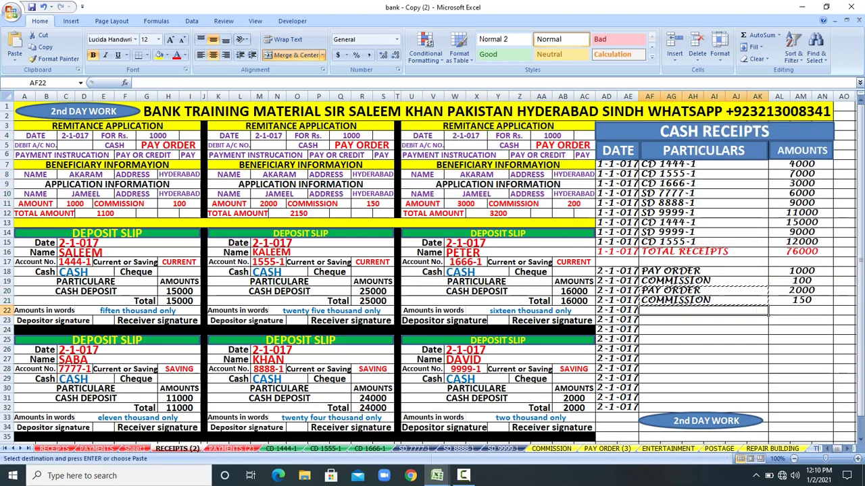
right_click(673, 312)
left_click(695, 169)
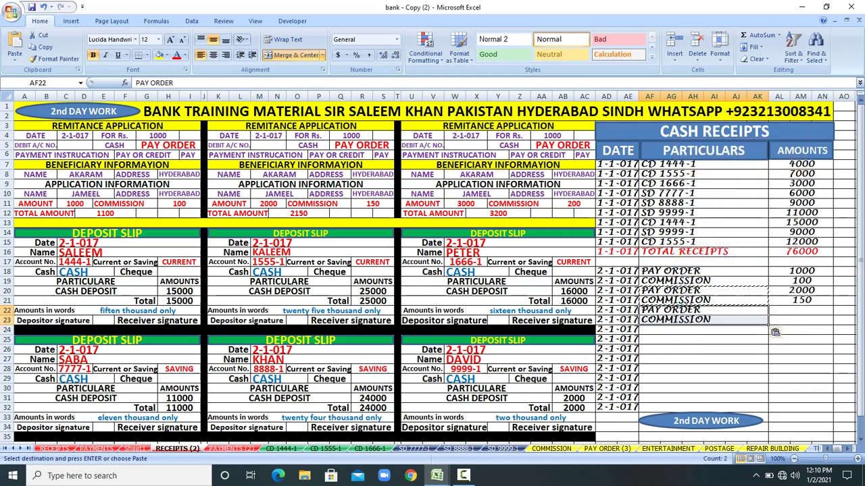
Enter the third application's amounts in Cash Receipts: 3000 for the pay order in row 22 and 200 for the commission in row 23
left_click_drag(422, 203, 595, 207)
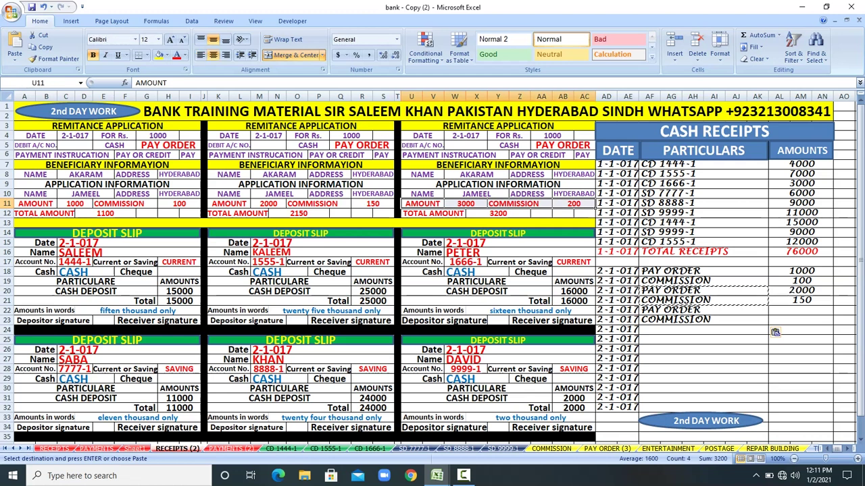
left_click(775, 332)
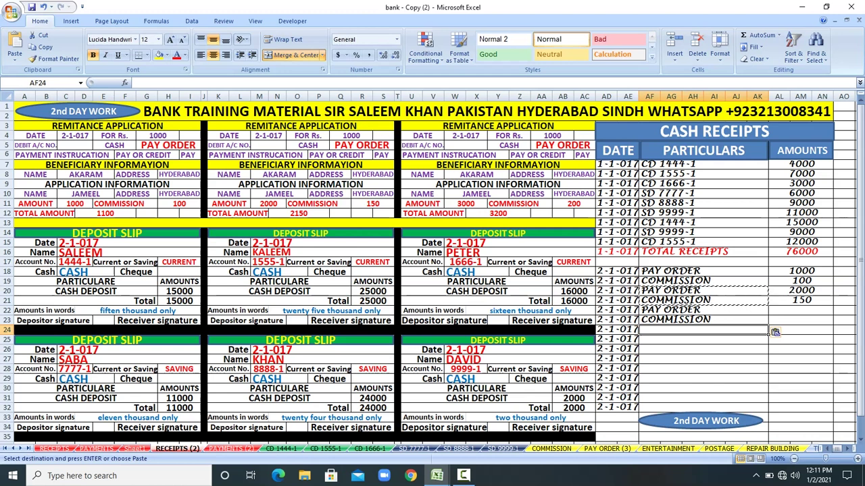
key("Up")
key("Up")
key("Right")
type("3000")
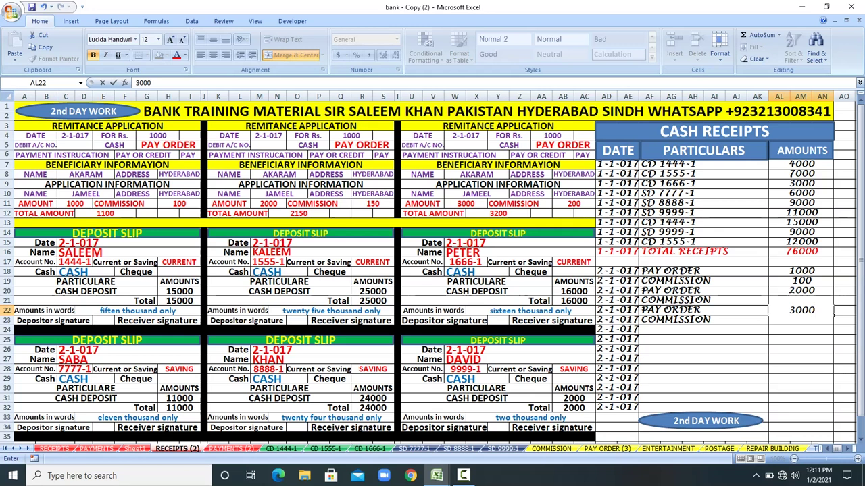
key("Return")
type("200")
key("Return")
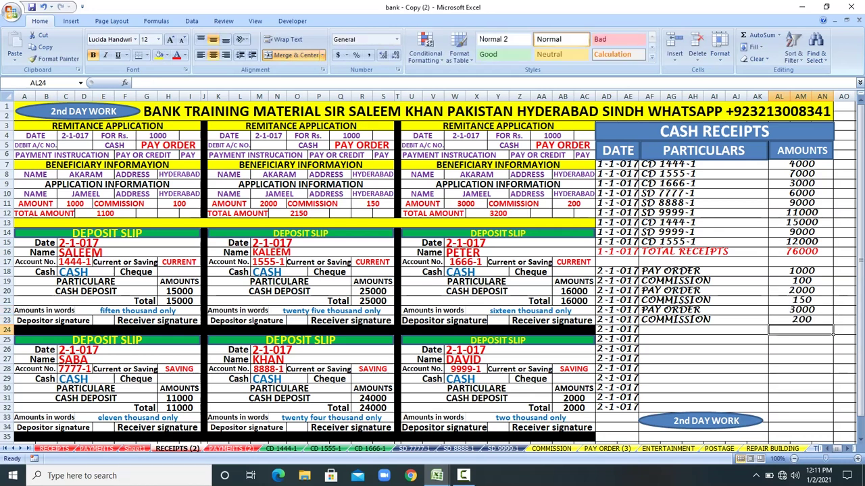
left_click_drag(106, 125, 304, 213)
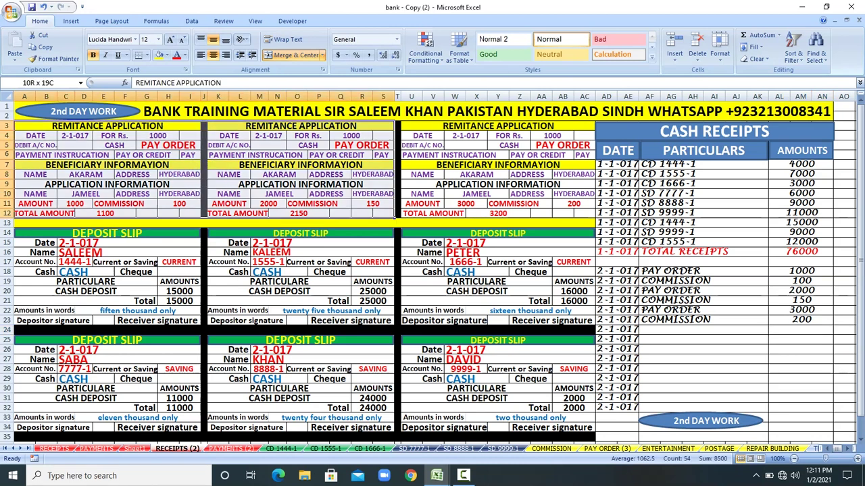
left_click_drag(395, 214, 595, 214)
left_click_drag(640, 271, 833, 325)
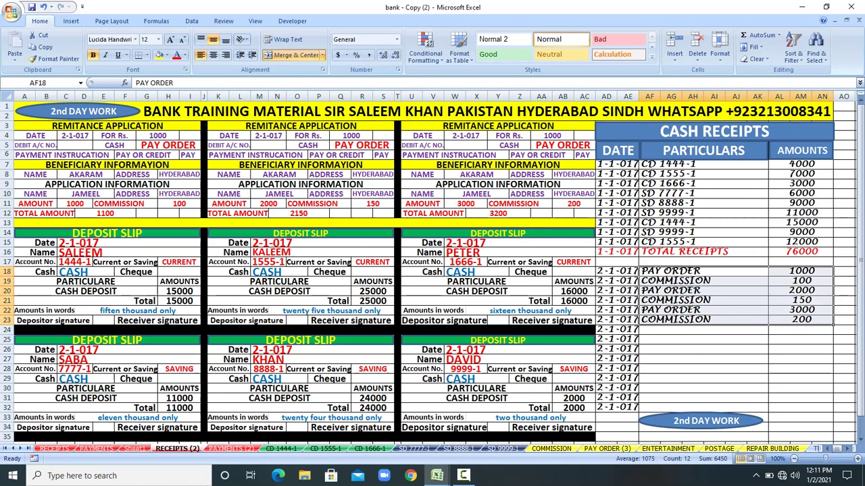
Record the first deposit slip in row 24 of Cash Receipts as CD plus its account number, with amount 15000
left_click_drag(79, 242, 592, 419)
left_click(767, 331)
left_click(88, 264)
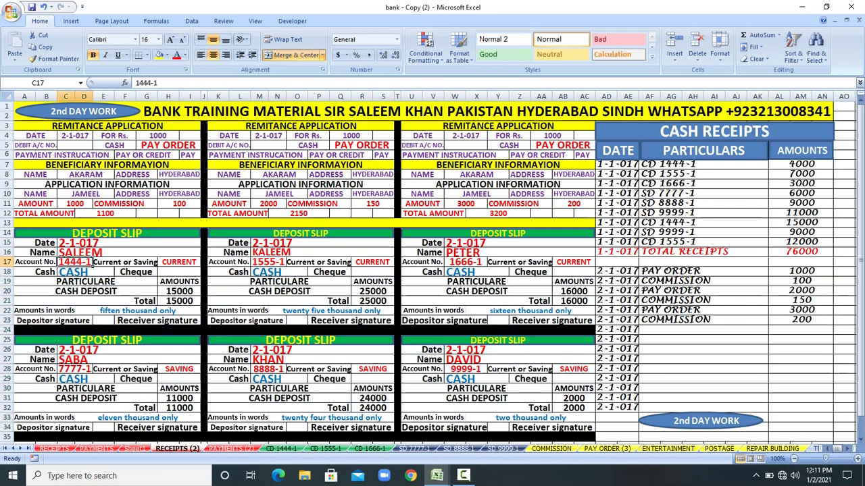
left_click(703, 330)
type("CD")
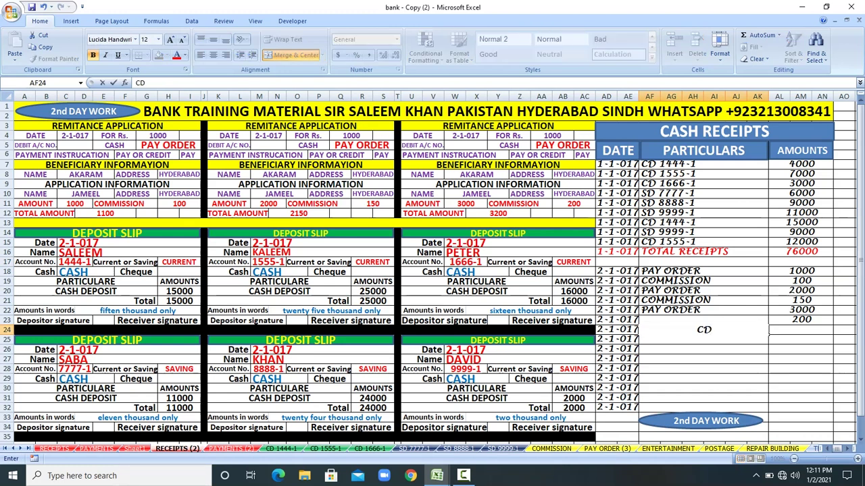
type(" 1")
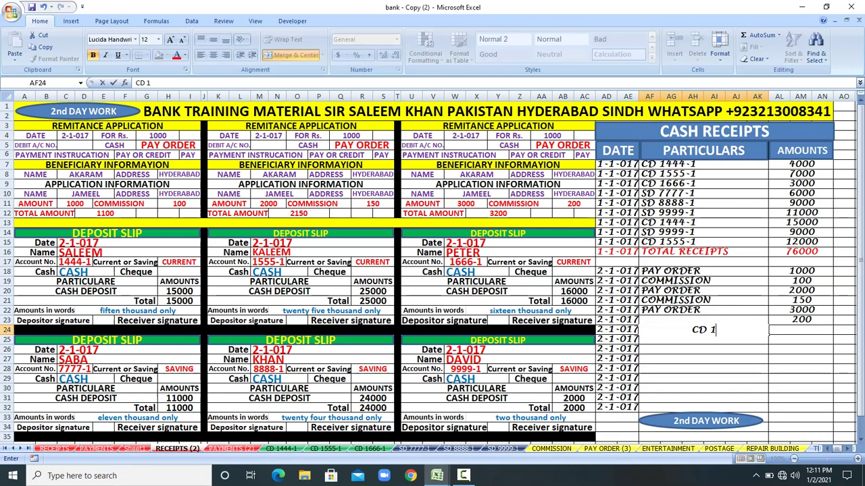
type("444-1")
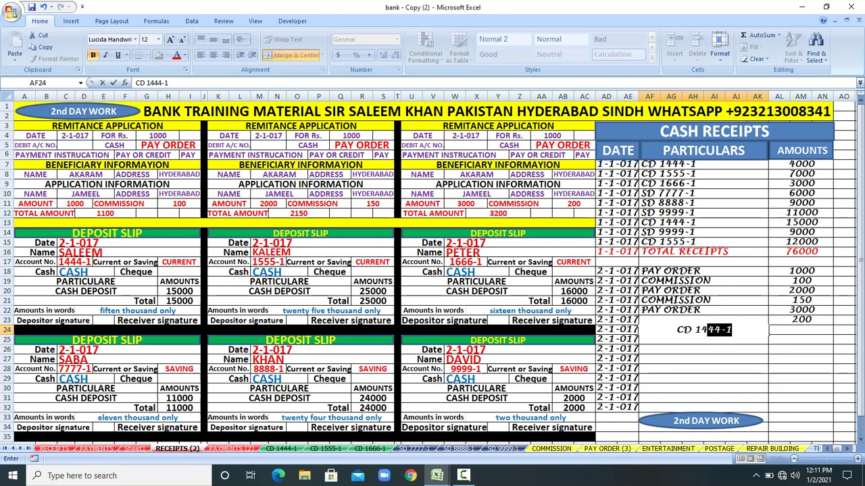
key("Tab")
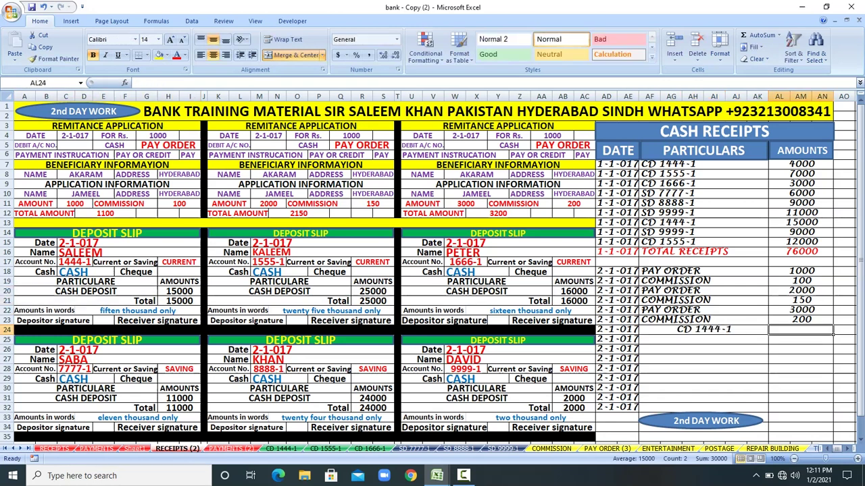
type("15000")
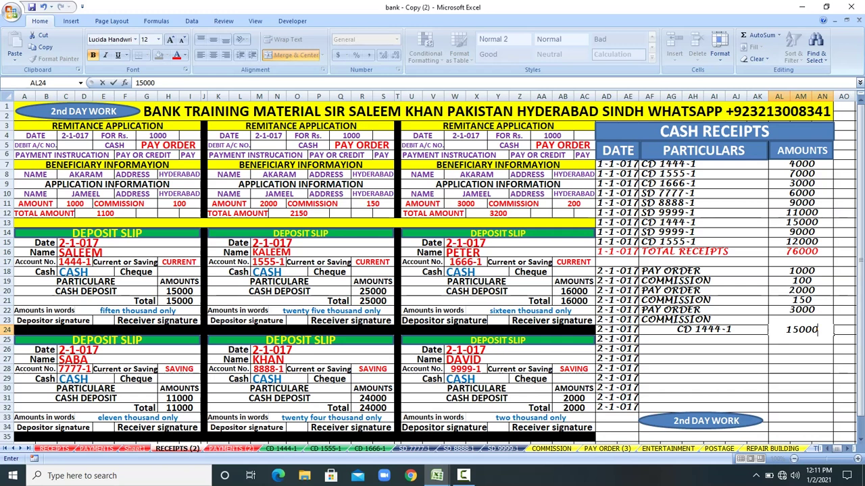
key("Return")
Record the second deposit slip in row 25 of Cash Receipts as CD plus its account number, with amount 25000
left_click_drag(271, 252, 371, 292)
left_click(704, 339)
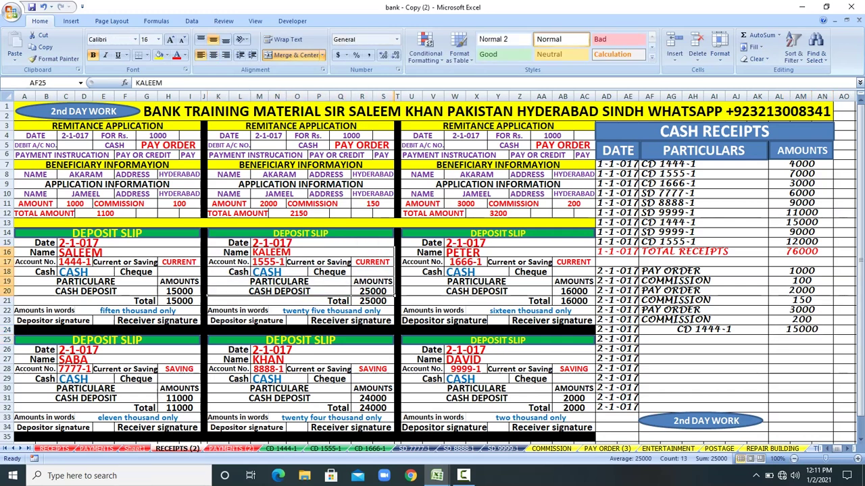
type("CD")
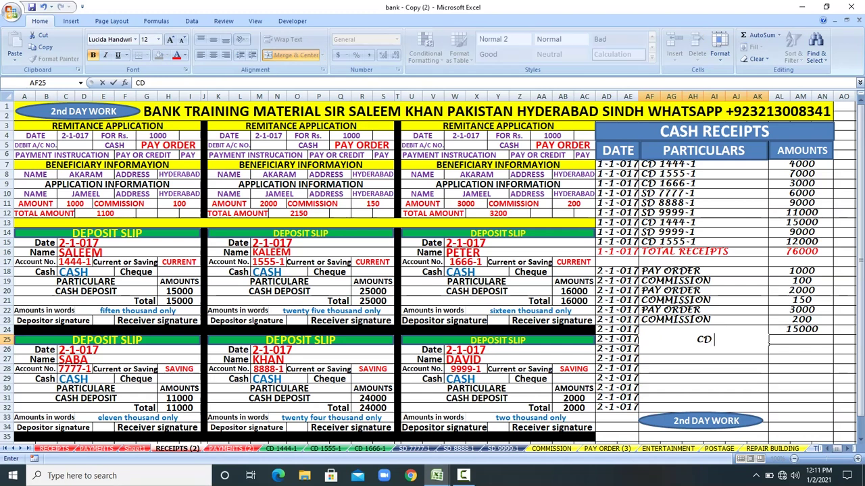
type(" 15")
key("Tab")
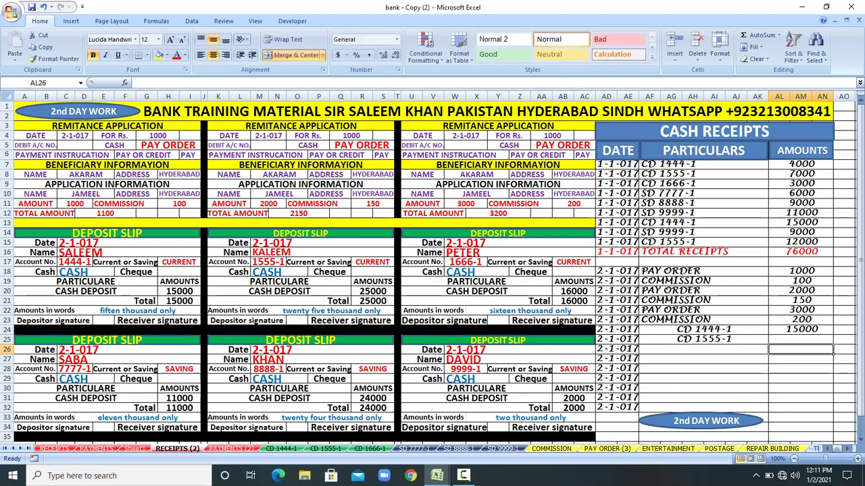
type("25000")
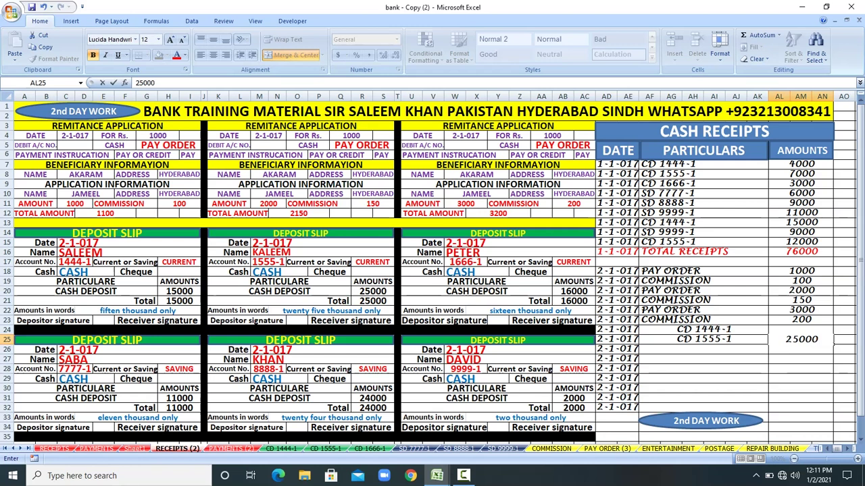
key("Return")
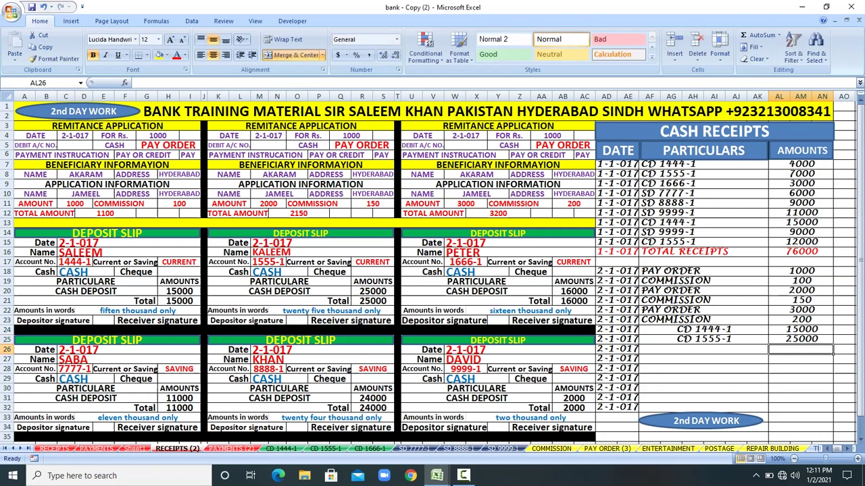
Record the third deposit slip in row 26 of Cash Receipts as CD plus its account number, with amount 16000
left_click_drag(595, 254, 588, 313)
left_click(767, 350)
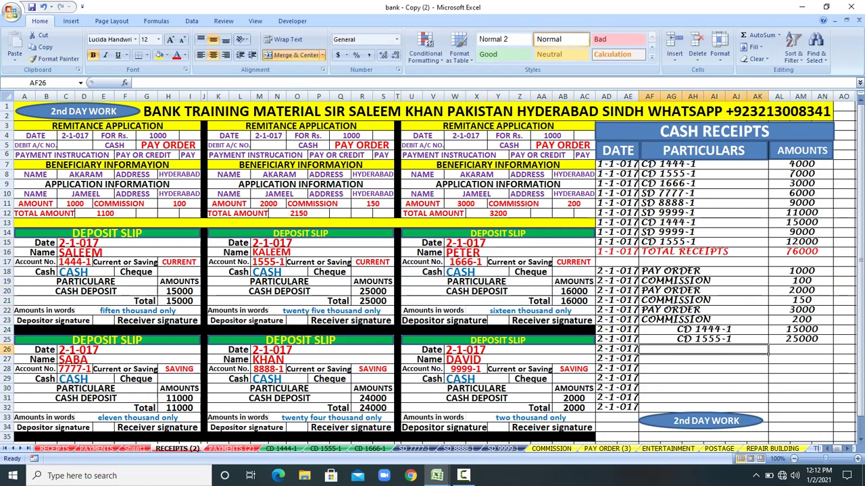
type("CD")
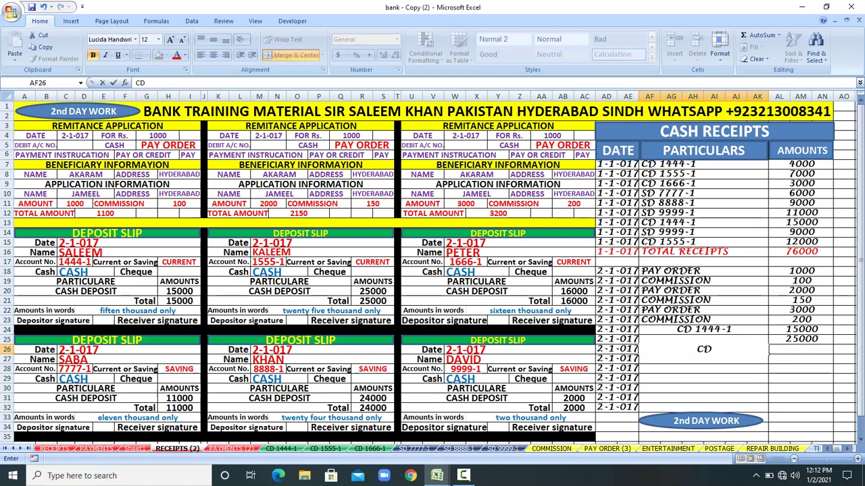
left_click_drag(466, 262, 473, 301)
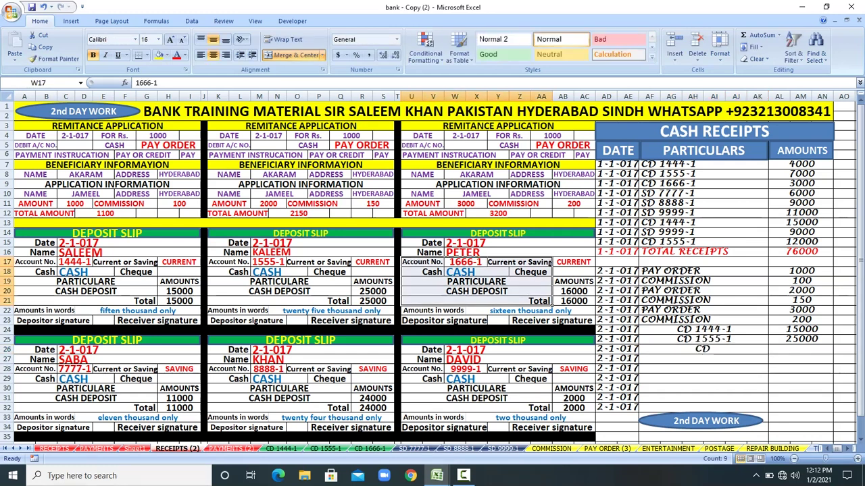
left_click(703, 348)
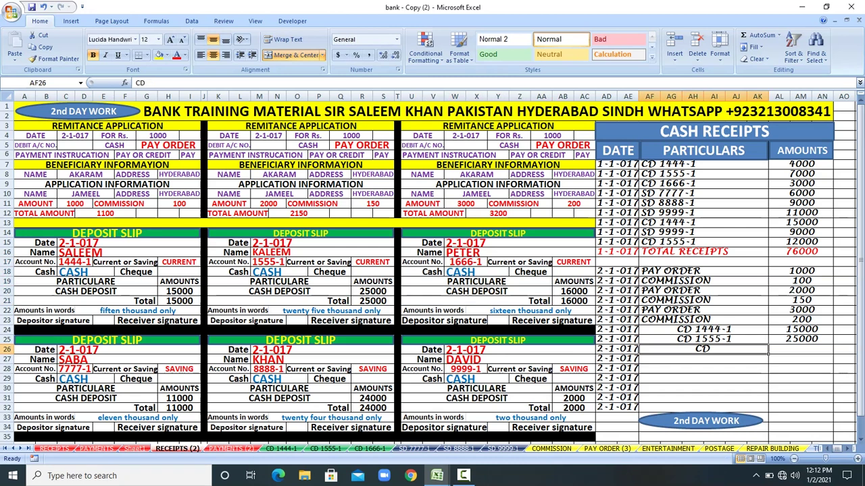
type("CD 1666-1")
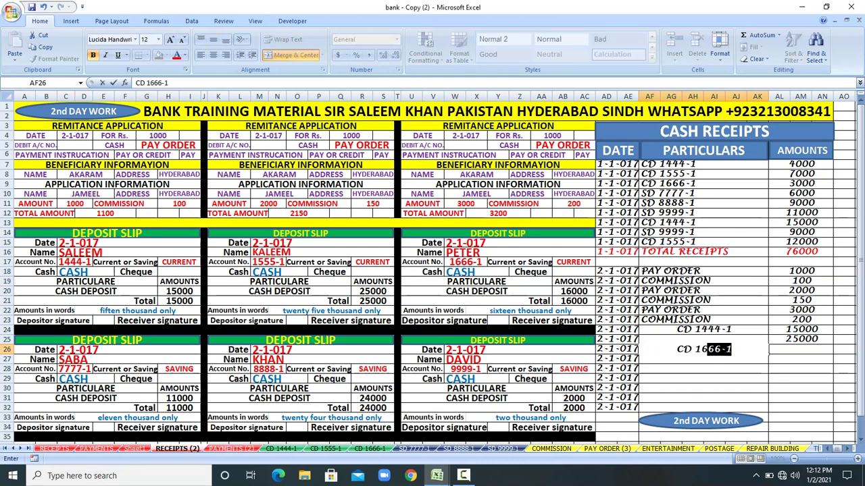
key("Tab")
type("16000")
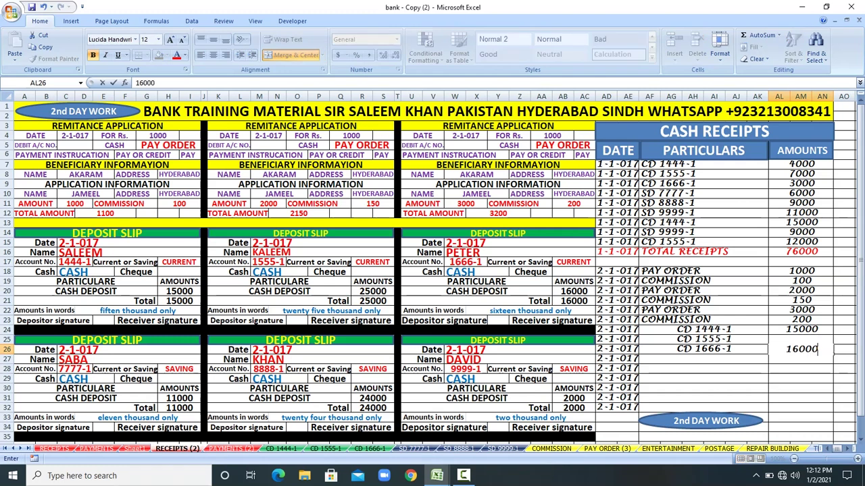
key("Return")
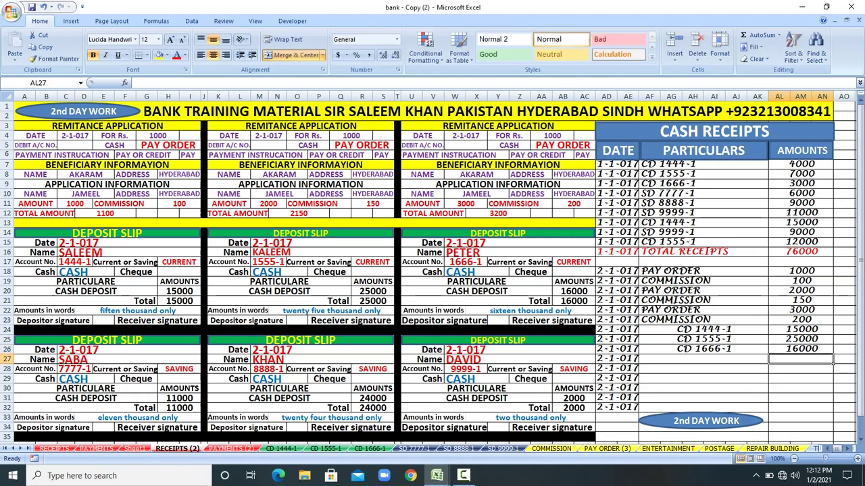
Record the fourth deposit slip in row 27 of Cash Receipts as SD plus its account number, with amount 11000
left_click_drag(81, 349, 594, 422)
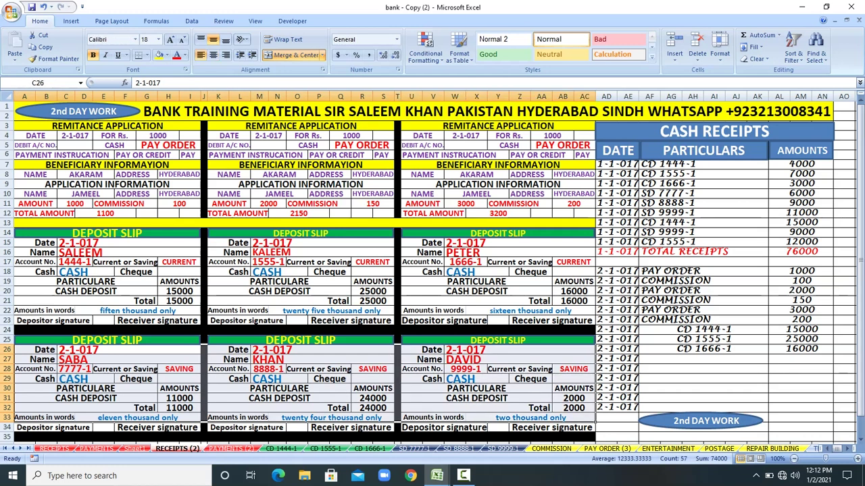
left_click(81, 350)
left_click(703, 358)
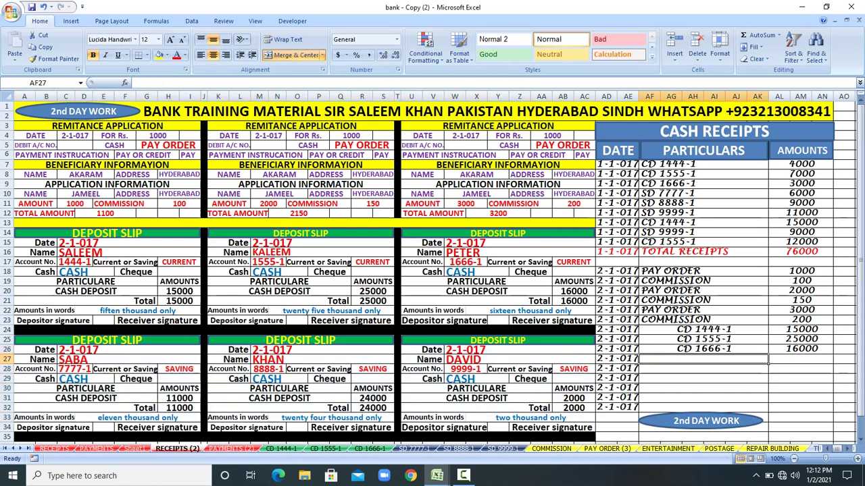
type("SD")
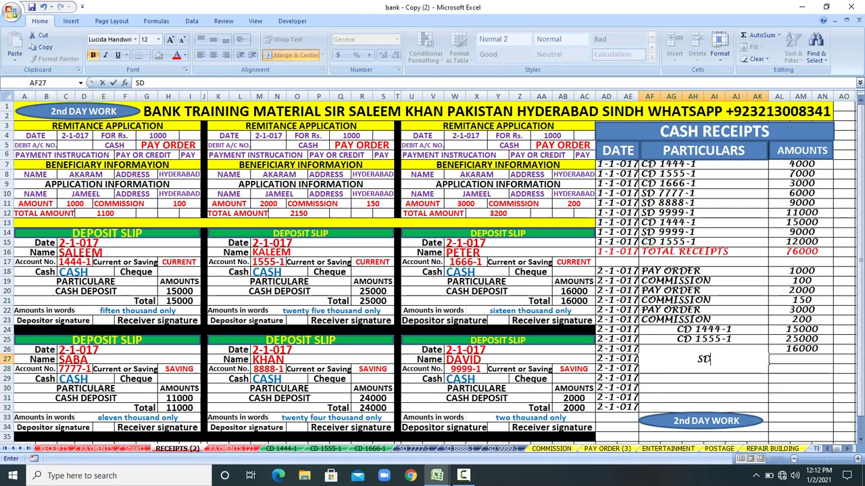
type(" 7777-1")
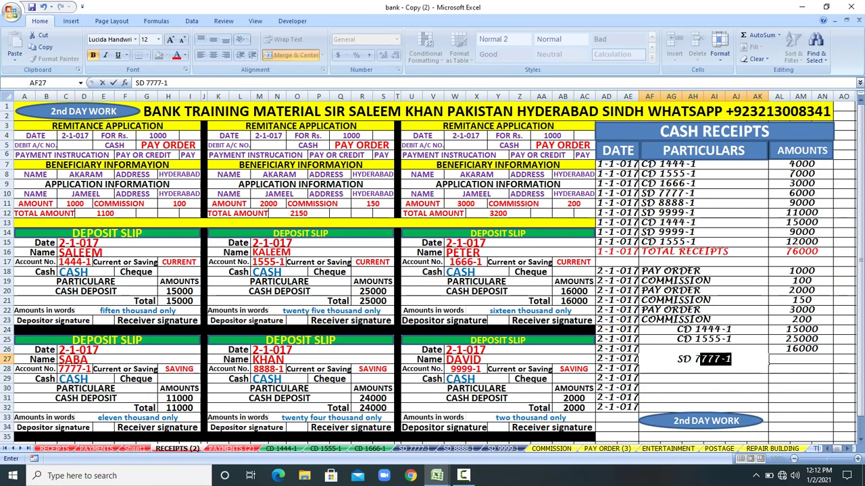
key("Tab")
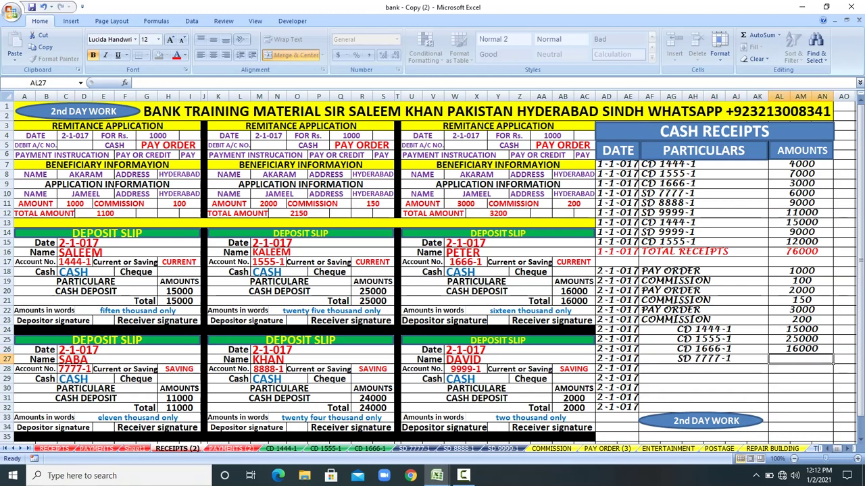
type("11000")
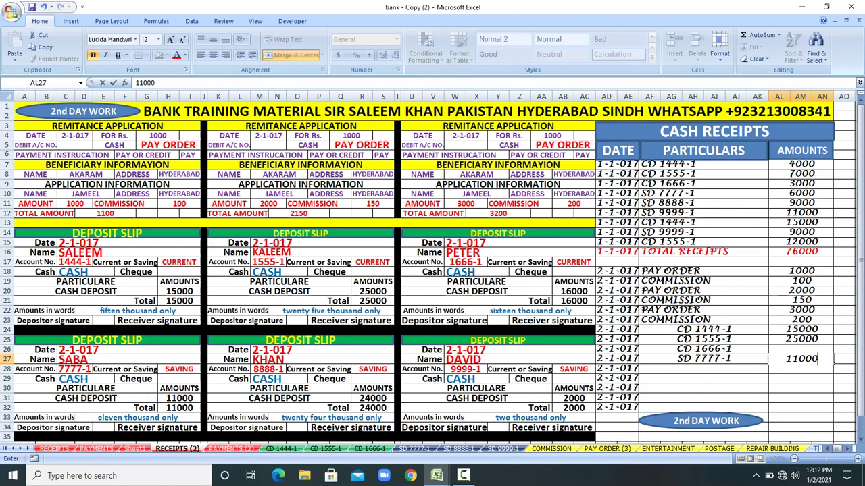
key("Return")
Record the fifth deposit slip in row 28 of Cash Receipts as SD plus its account number, with amount 24000
left_click(702, 369)
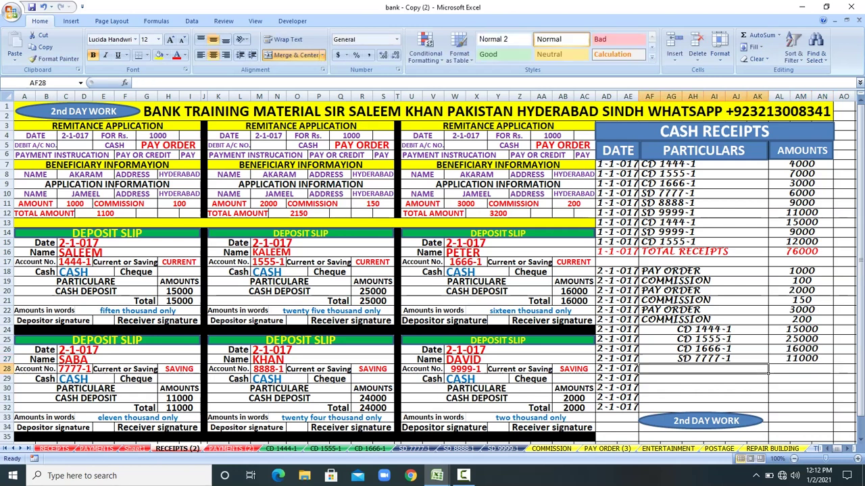
type("SD")
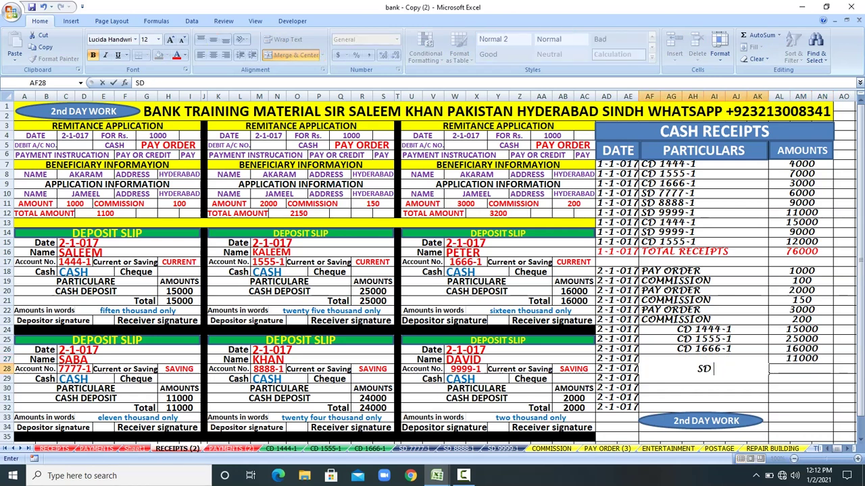
type(" 8888-1")
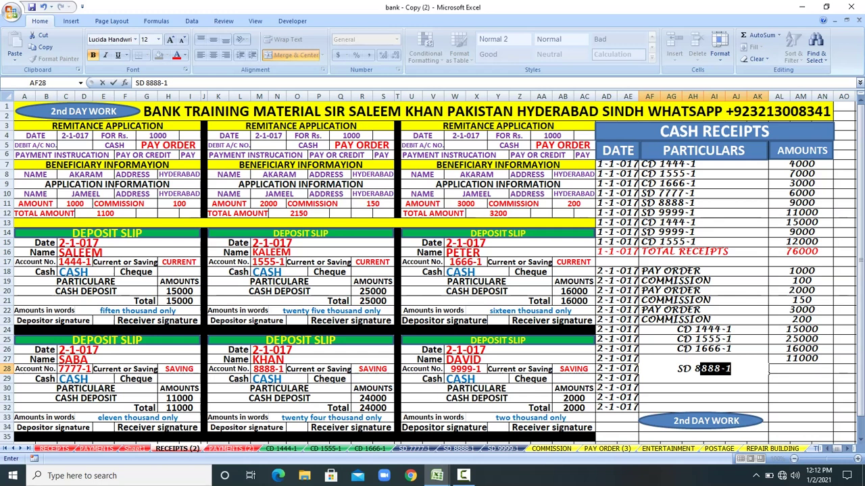
left_click_drag(319, 369, 372, 417)
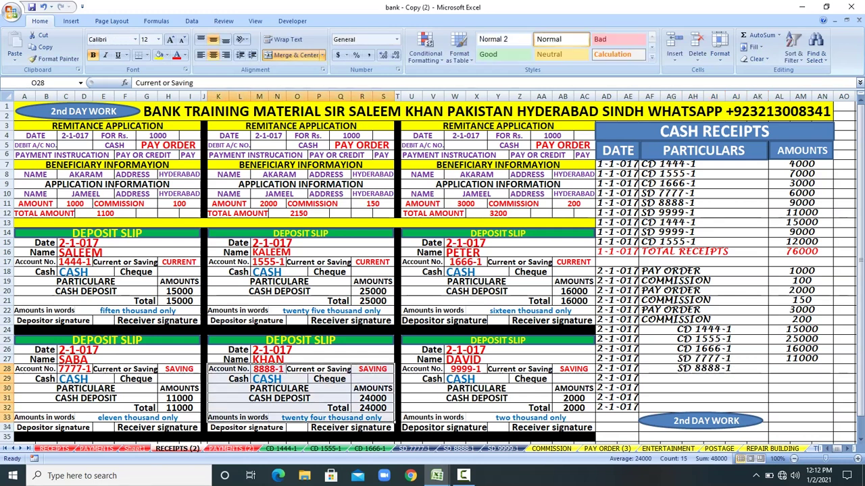
left_click(801, 369)
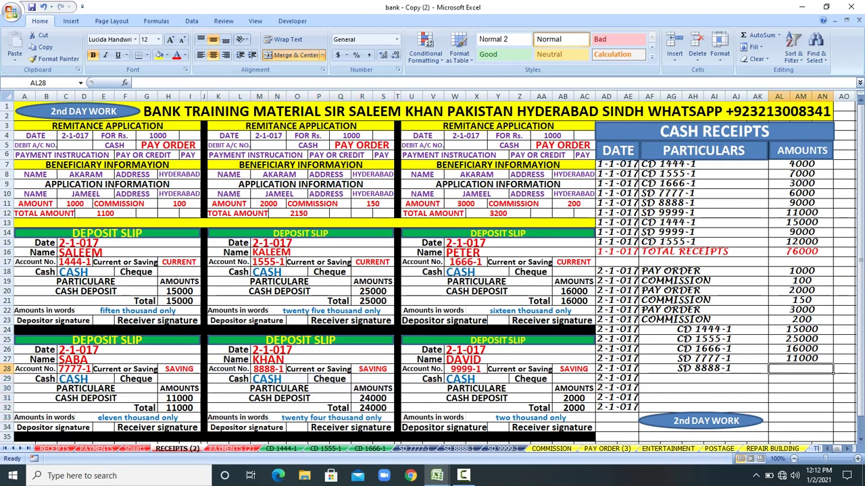
type("24000")
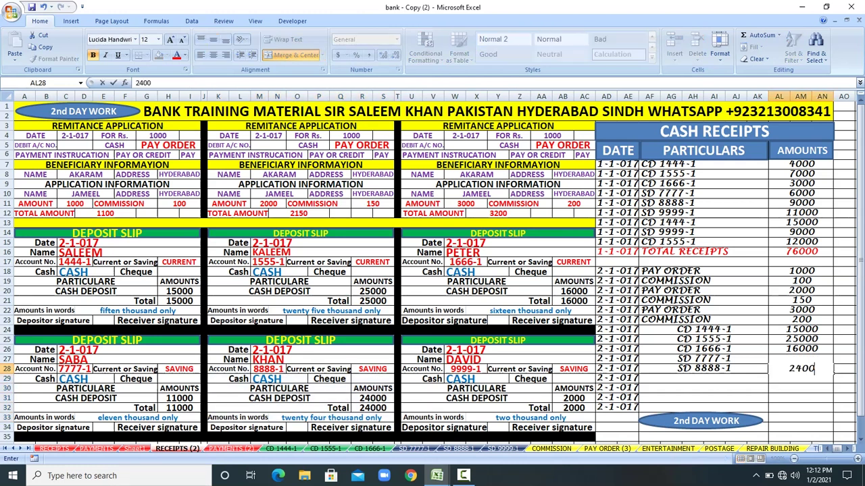
key("Return")
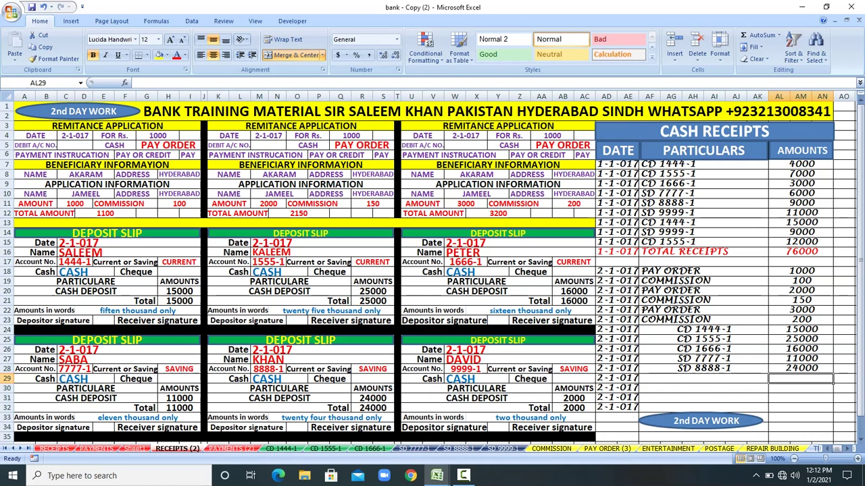
Record the sixth deposit slip in row 29 of Cash Receipts as SD plus its account number, with amount 2000
left_click(703, 378)
type("SD")
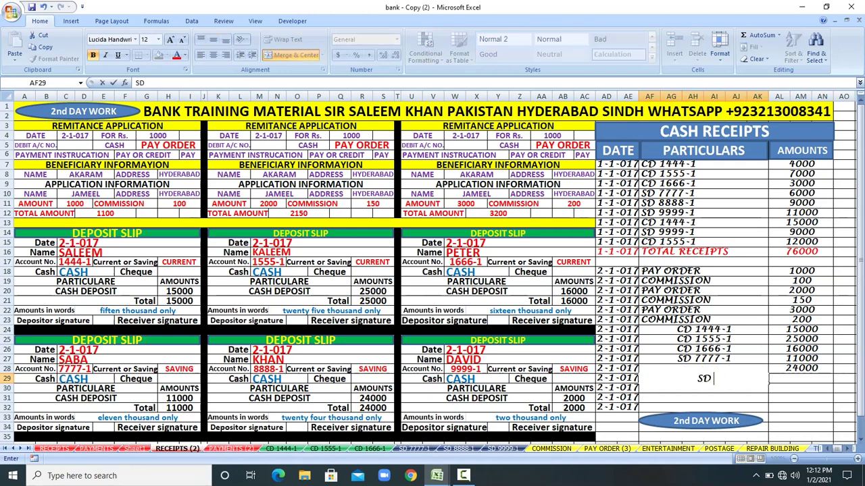
type(" 9999-1")
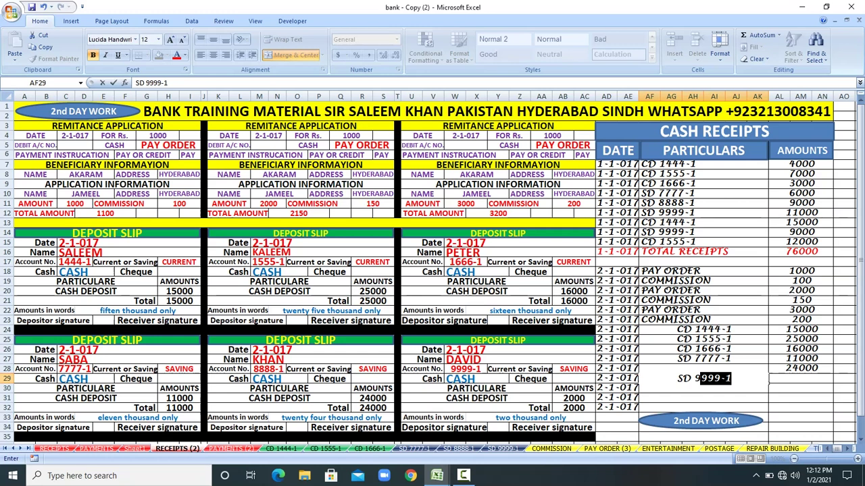
left_click_drag(574, 398, 574, 417)
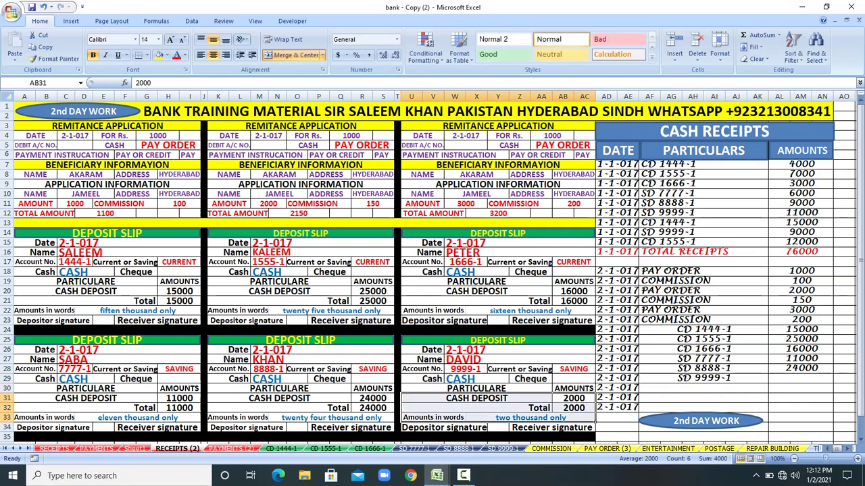
left_click(801, 379)
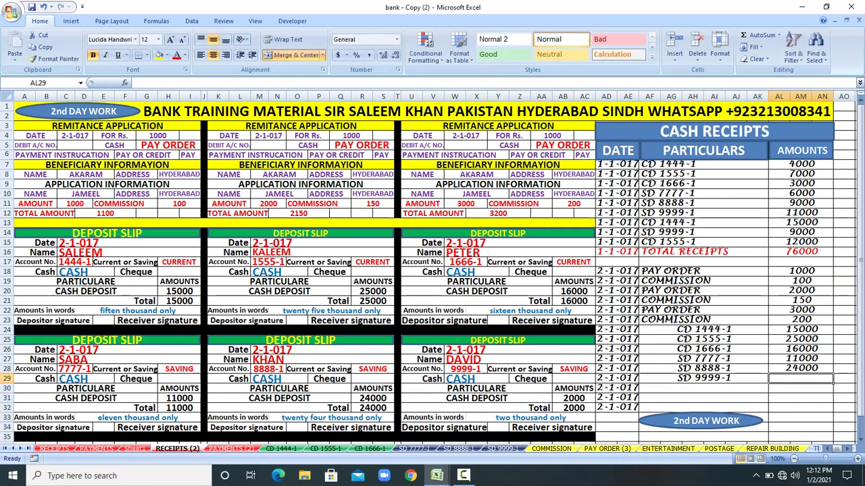
type("2000")
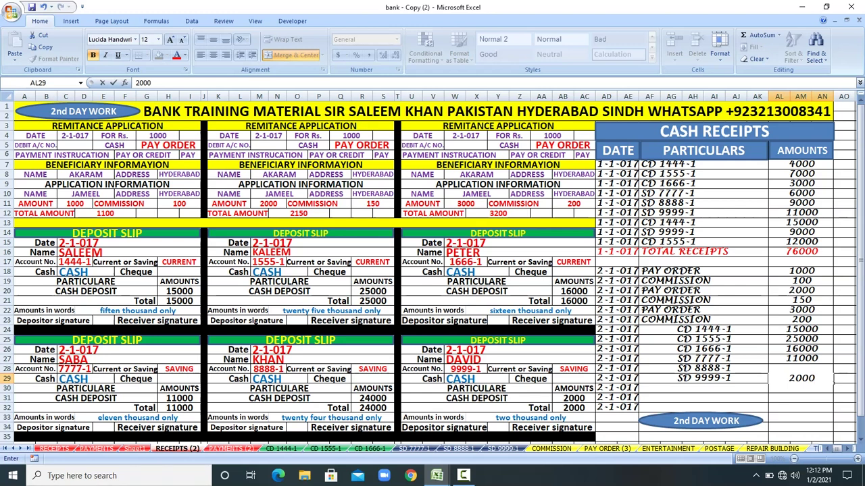
key("Return")
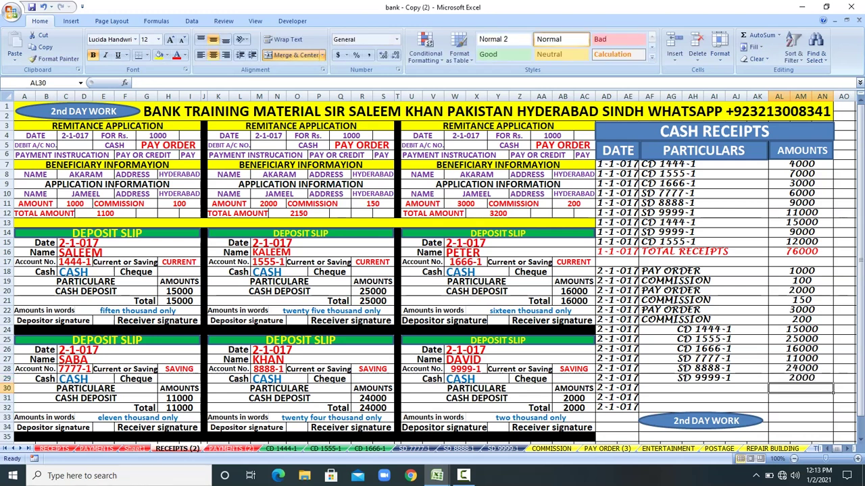
Total the second day's receipt amounts from row 18 down with AutoSum, placing the sum in row 31 of Cash Receipts
left_click_drag(107, 125, 592, 429)
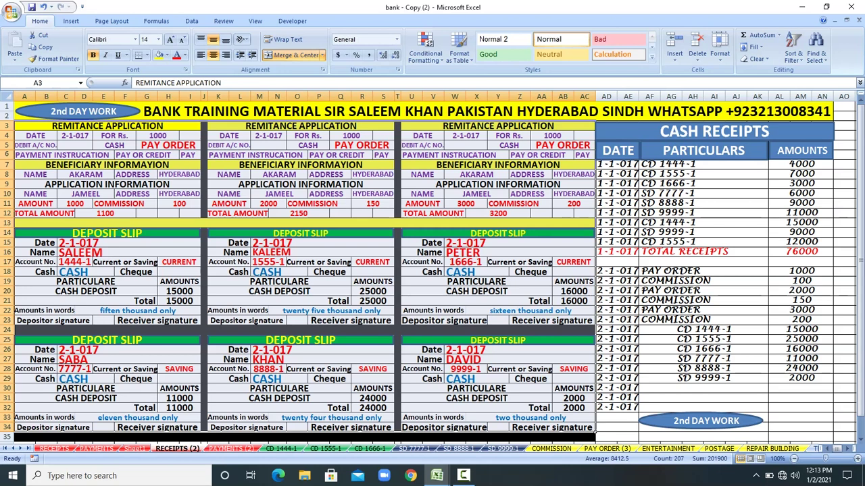
left_click_drag(804, 271, 833, 402)
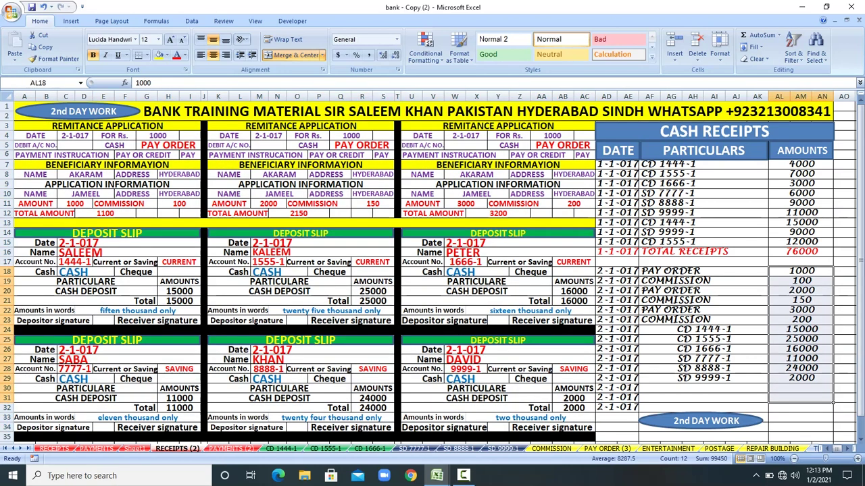
left_click(756, 34)
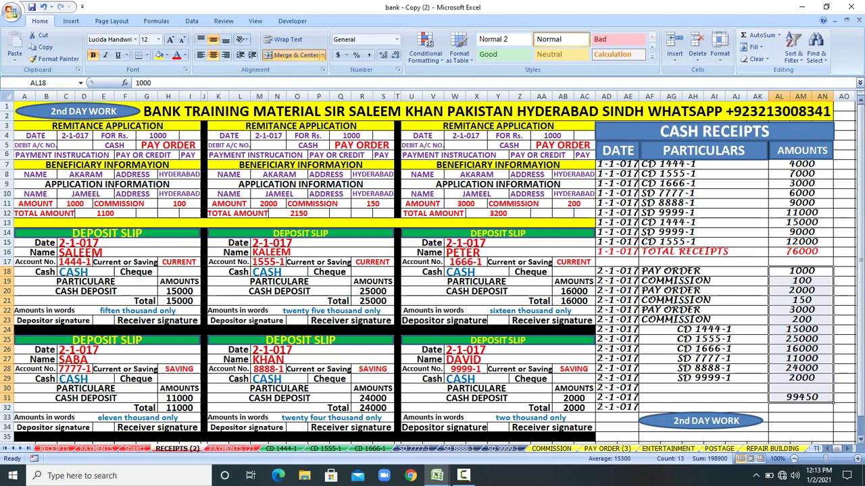
left_click(801, 408)
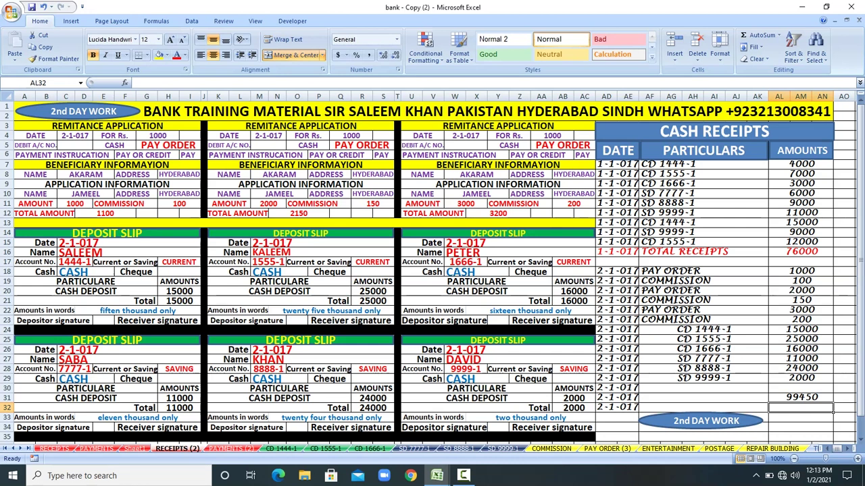
On the PAYMENTS (2) sheet, copy the date 2-1-017 from row 18 of Cash Payments into rows 19 to 29
left_click(229, 449)
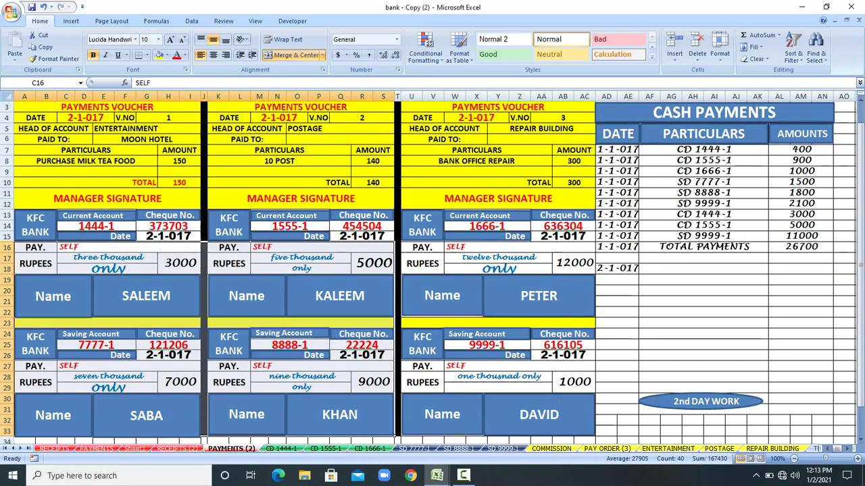
left_click(616, 268)
right_click(621, 269)
left_click(656, 285)
left_click_drag(617, 279, 635, 390)
right_click(638, 389)
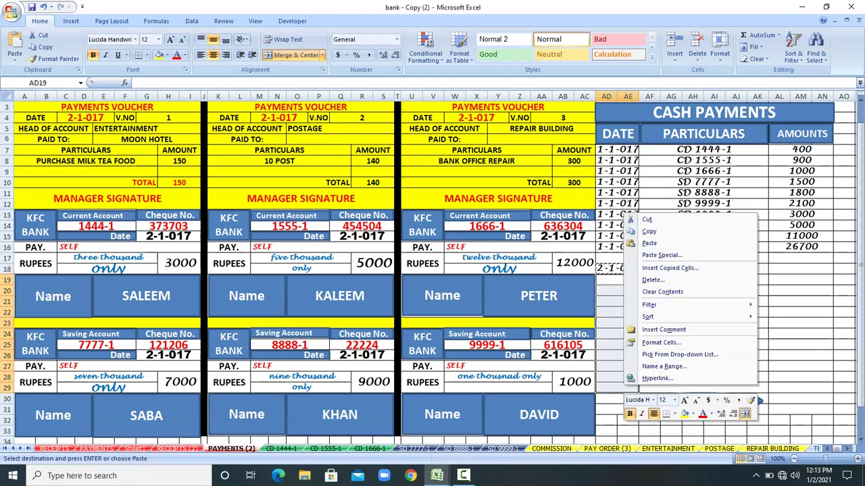
left_click(648, 243)
Record the first payments voucher in row 18 of Cash Payments as ENTERTAINMENT with amount 150
left_click_drag(107, 107, 155, 200)
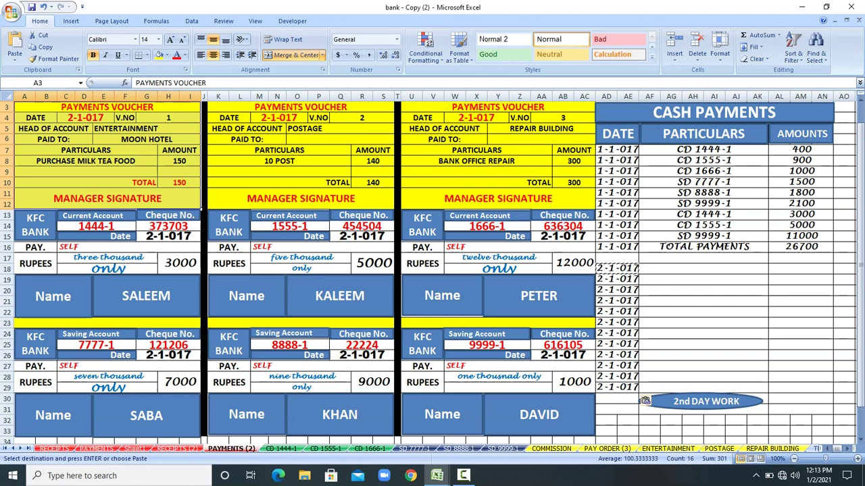
left_click(146, 128)
left_click(703, 268)
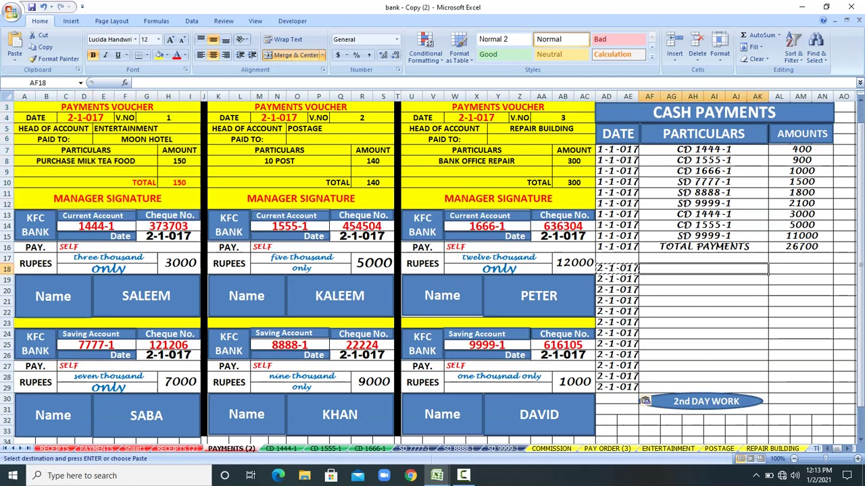
type("ENTER")
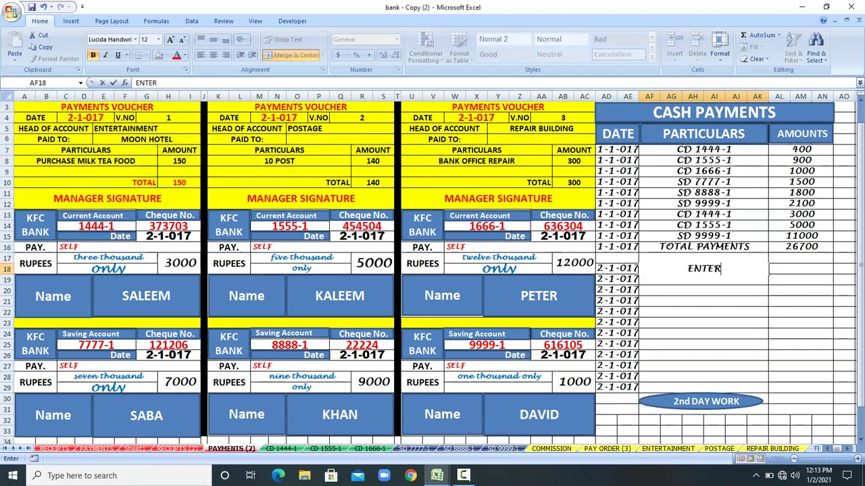
type("TAINMENT")
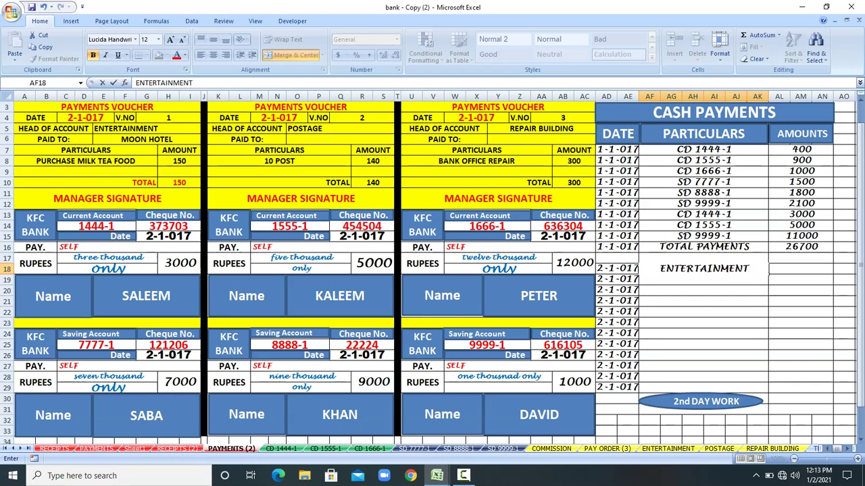
left_click(179, 183)
left_click(801, 269)
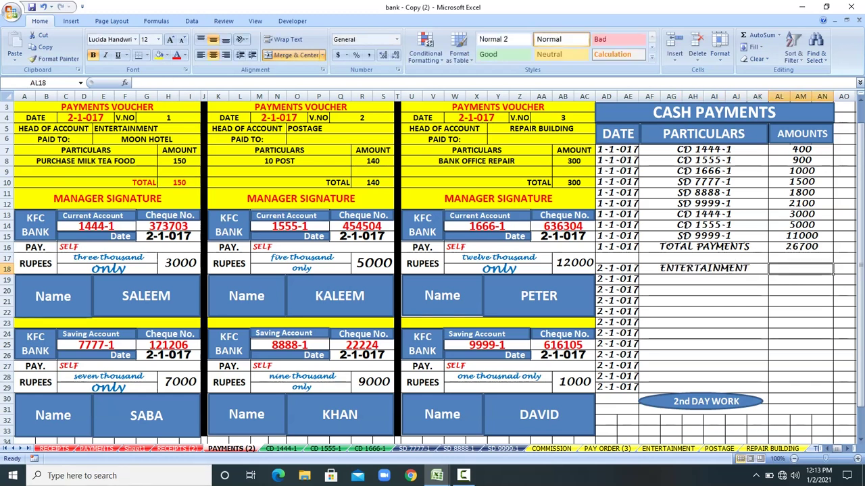
type("150")
key("Return")
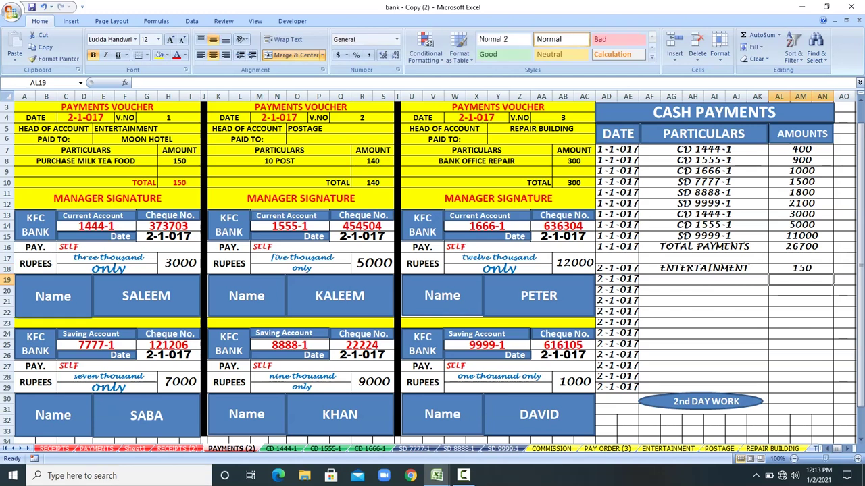
Record the second payments voucher in row 19 of Cash Payments as POSTAGE with amount 140
left_click_drag(218, 107, 385, 182)
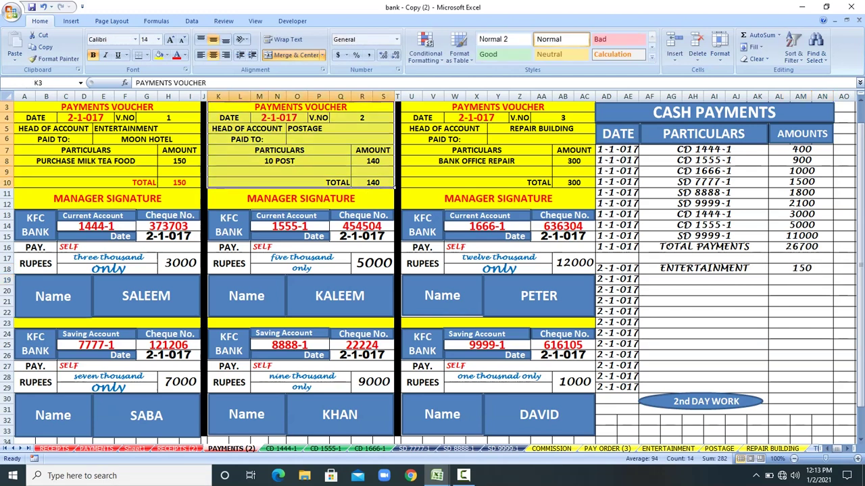
left_click(702, 279)
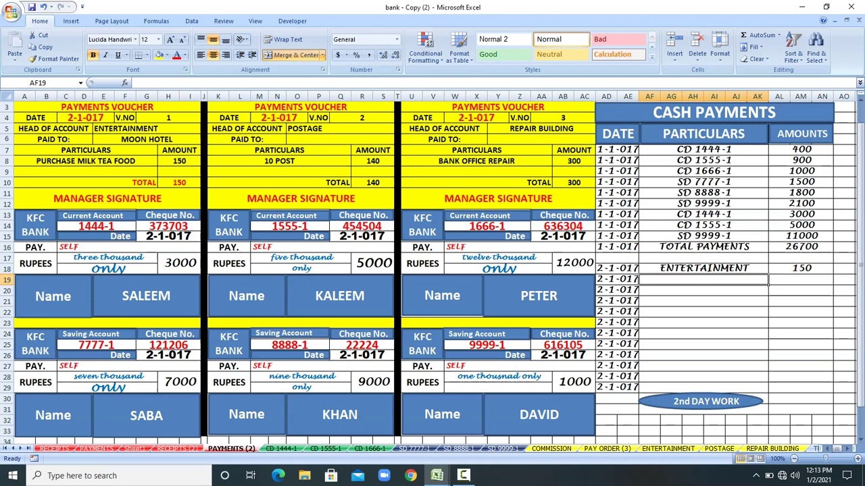
type("POSTAGE")
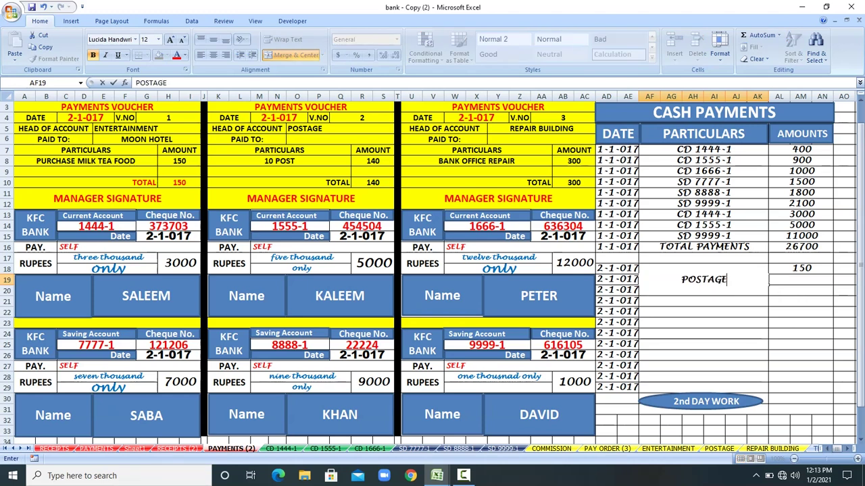
key("Tab")
type("140")
key("Return")
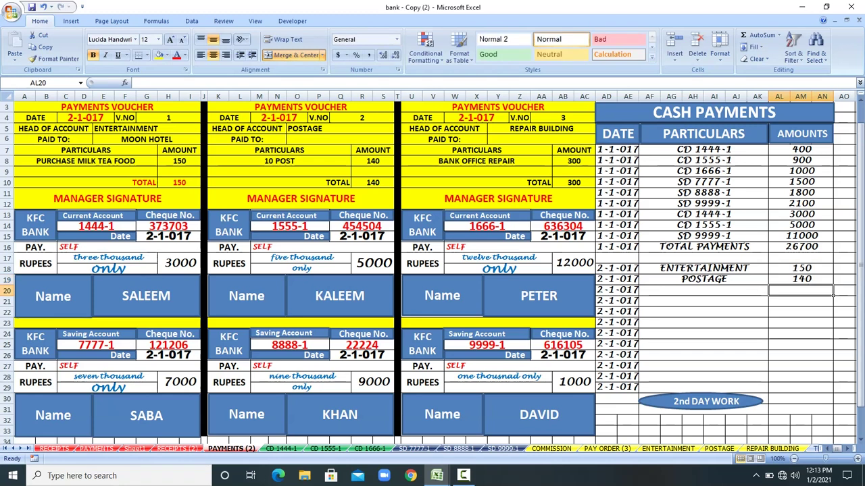
Record the third payments voucher in row 20 of Cash Payments as REPAIR BUILDING with amount 300
left_click_drag(412, 106, 581, 203)
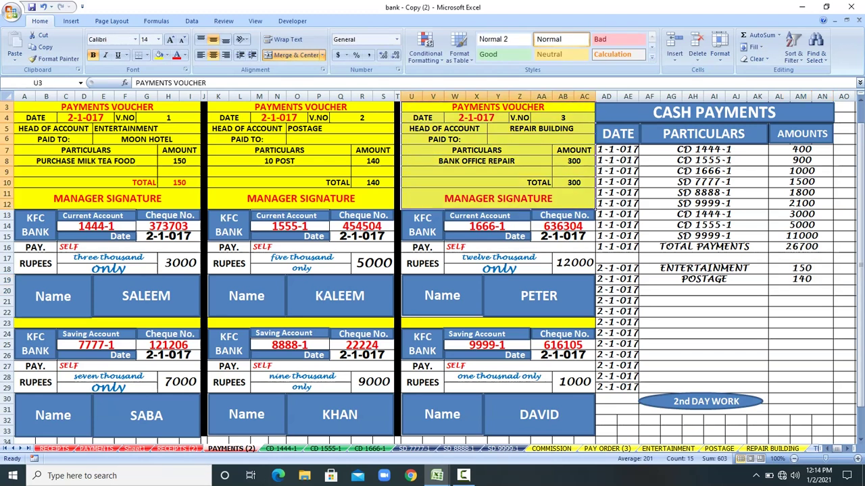
left_click(703, 290)
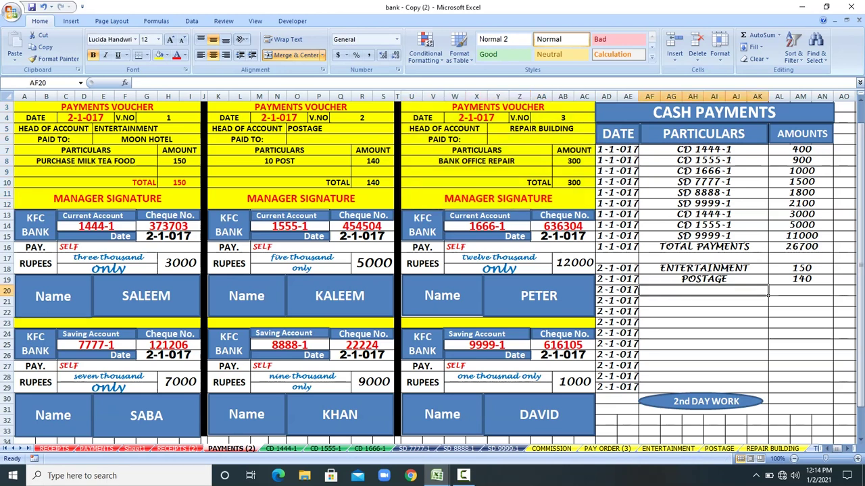
type("REPAI")
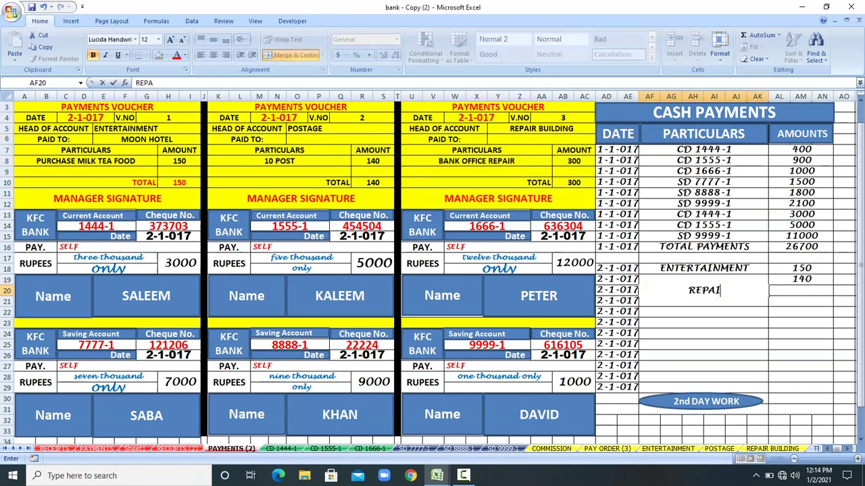
type("R BUIL")
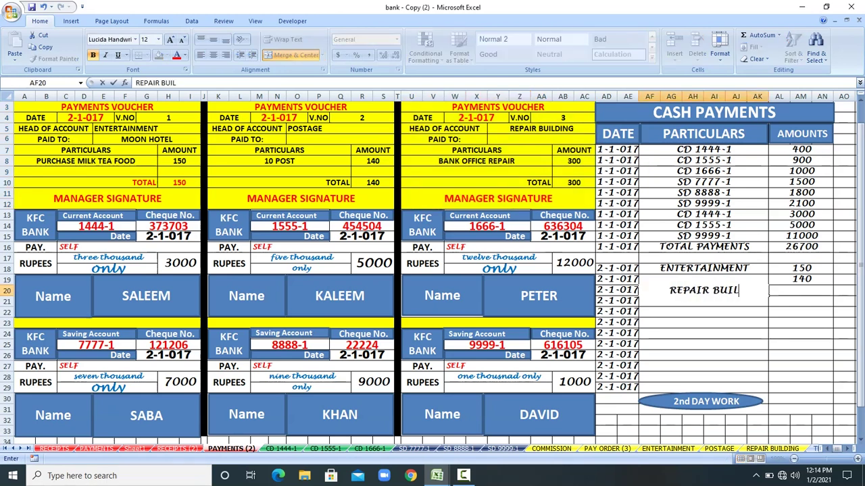
type("DING")
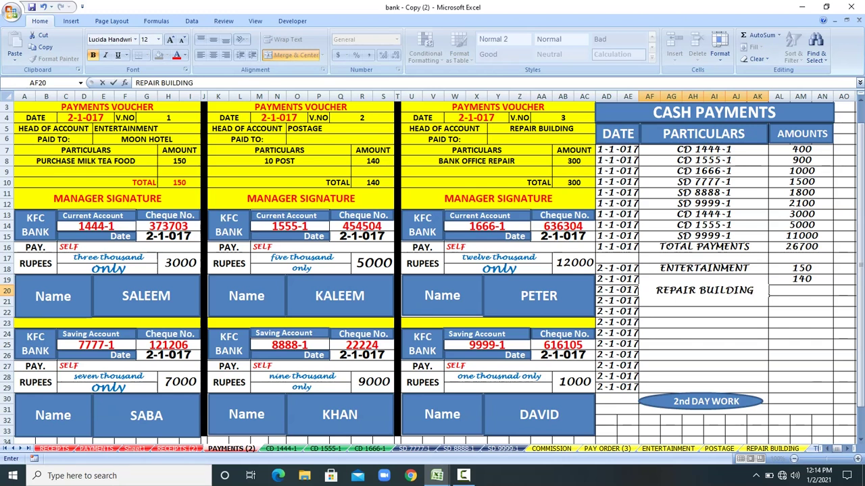
key("Tab")
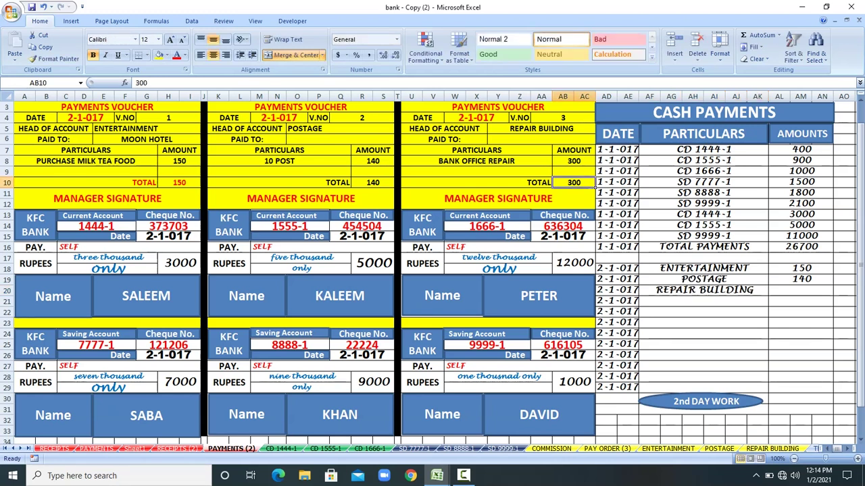
type("300")
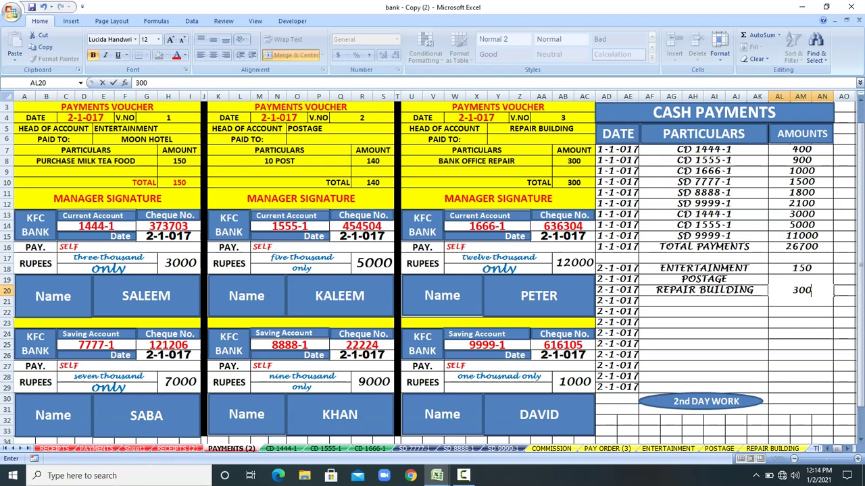
key("Return")
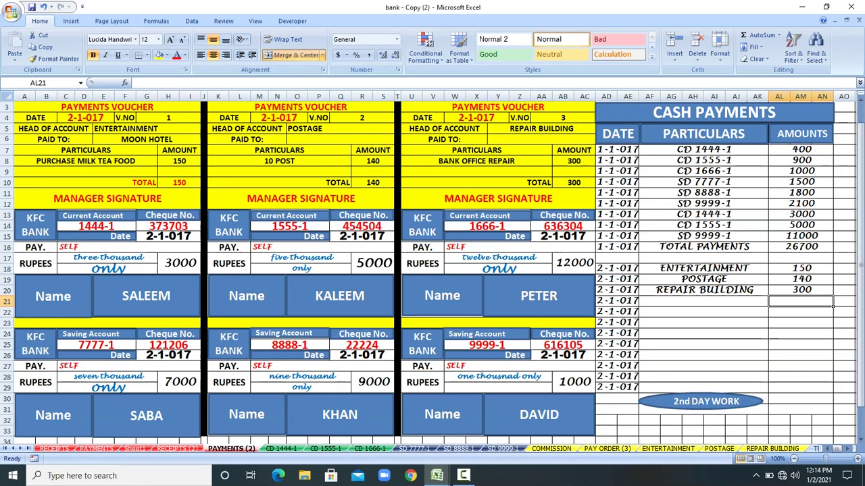
Compare the three voucher amounts with rows 18 to 20 of Cash Payments, and review the six cheques still unposted
left_click_drag(179, 160, 179, 183)
left_click_drag(372, 160, 372, 182)
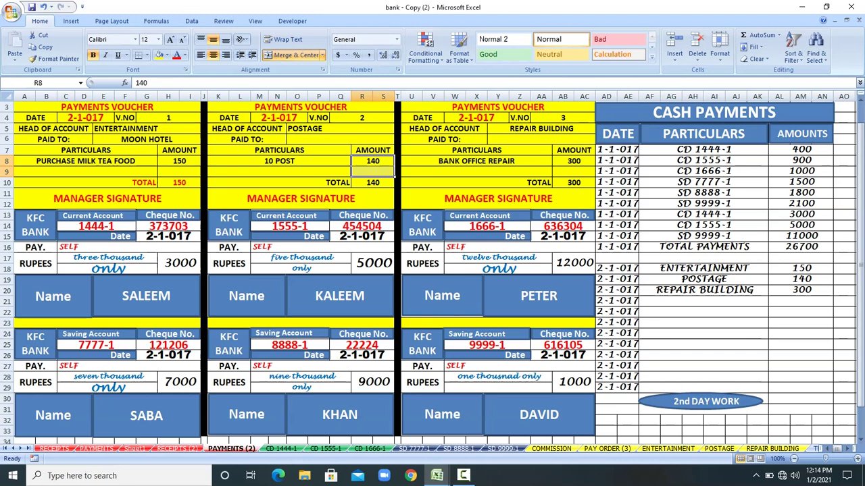
left_click_drag(573, 161, 574, 182)
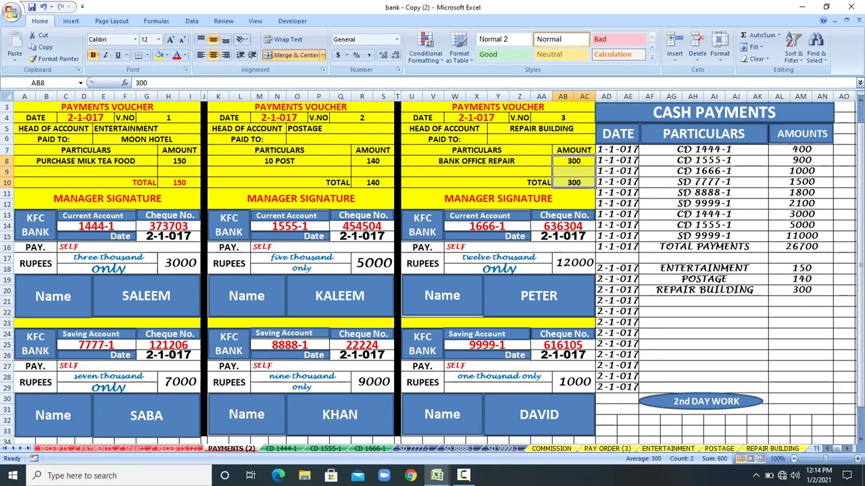
left_click_drag(703, 268, 801, 301)
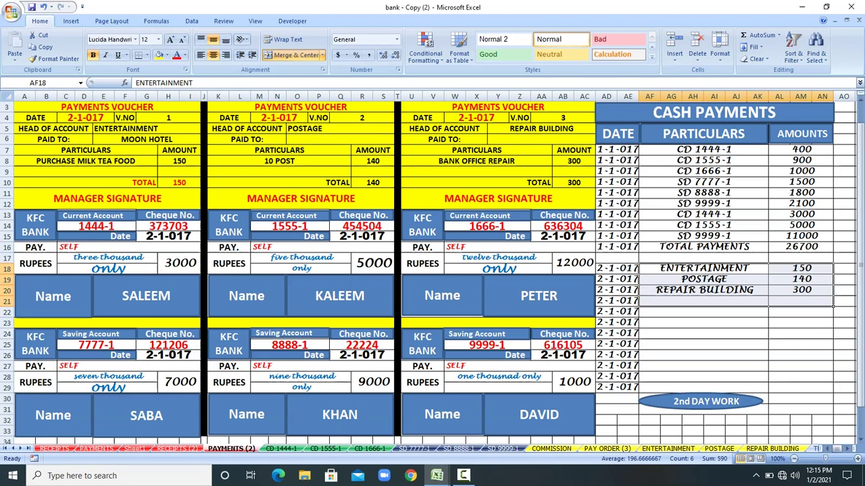
left_click(703, 333)
left_click_drag(81, 246, 135, 267)
left_click_drag(196, 269, 588, 433)
left_click(518, 366)
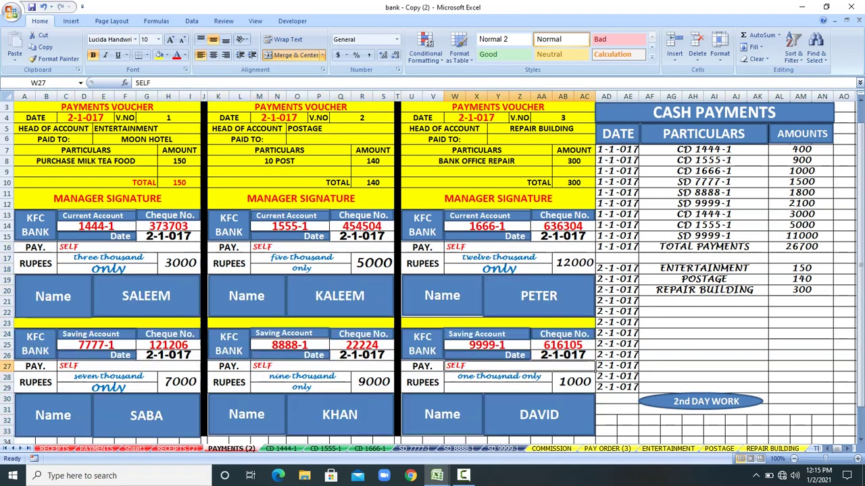
Record the first current account cheque in row 21 of Cash Payments with its CD account number and amount 3000
left_click(703, 300)
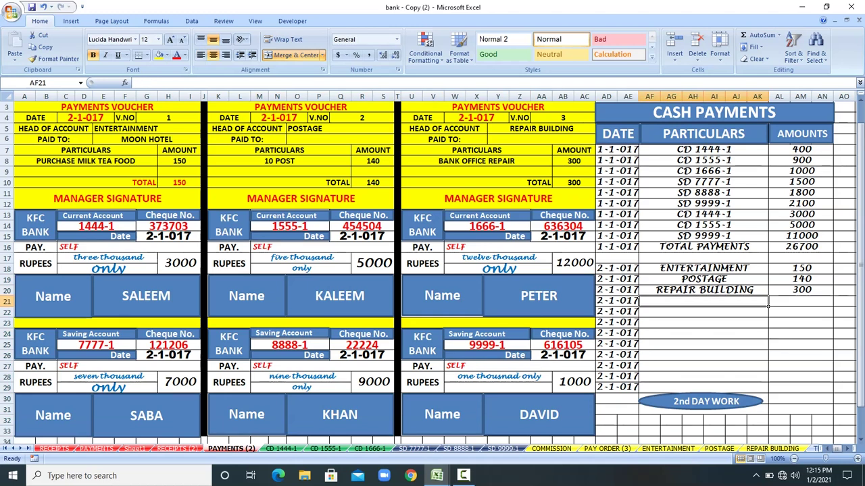
type("CD")
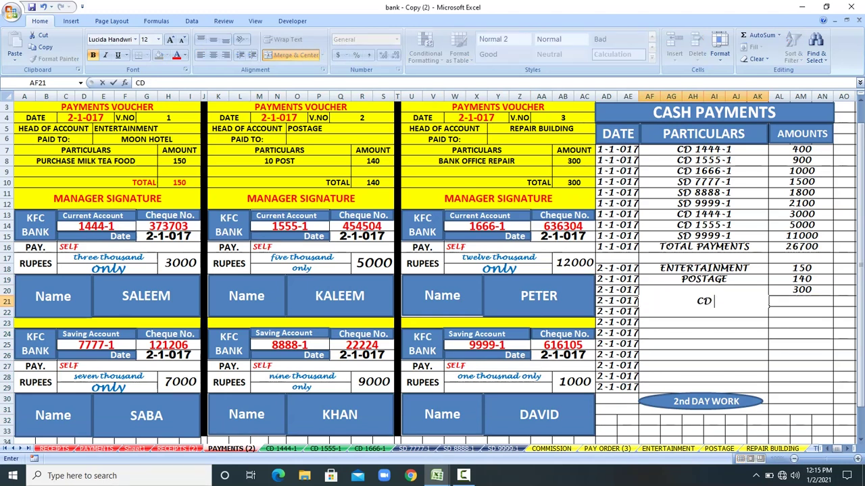
type(" 1444-1")
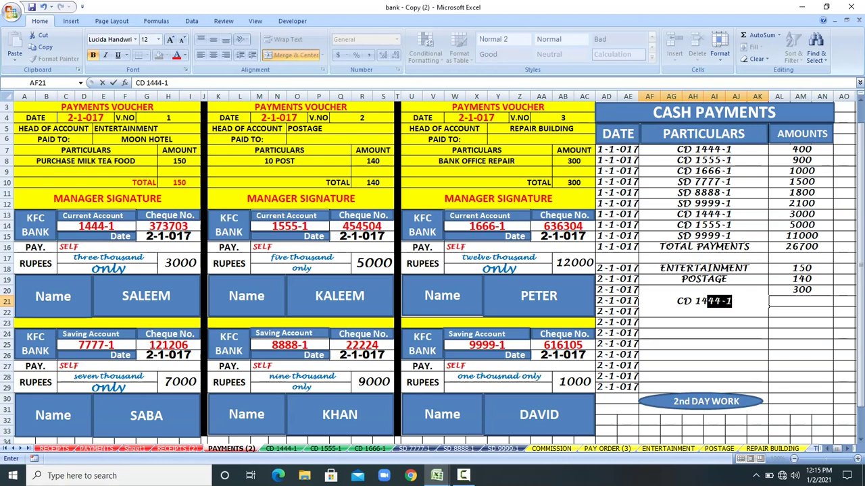
key("Tab")
type("3000")
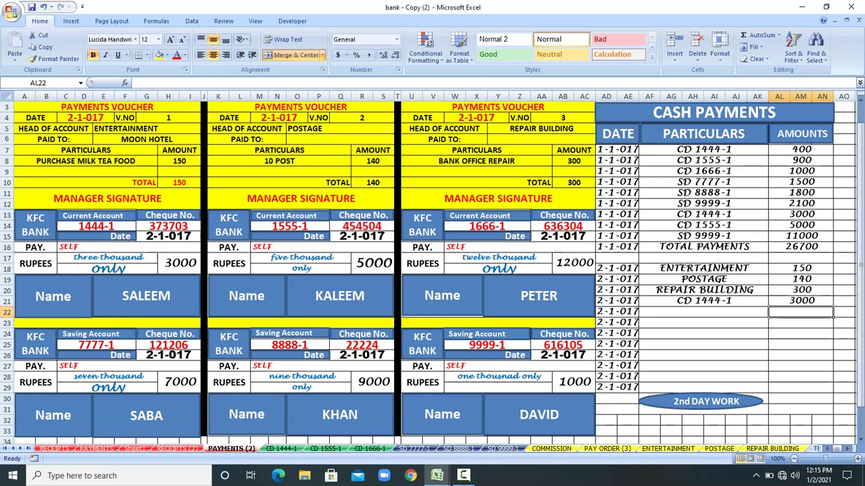
Record the second current account cheque in row 22 of Cash Payments with its CD account number and amount 5000
left_click(703, 311)
type("CD ")
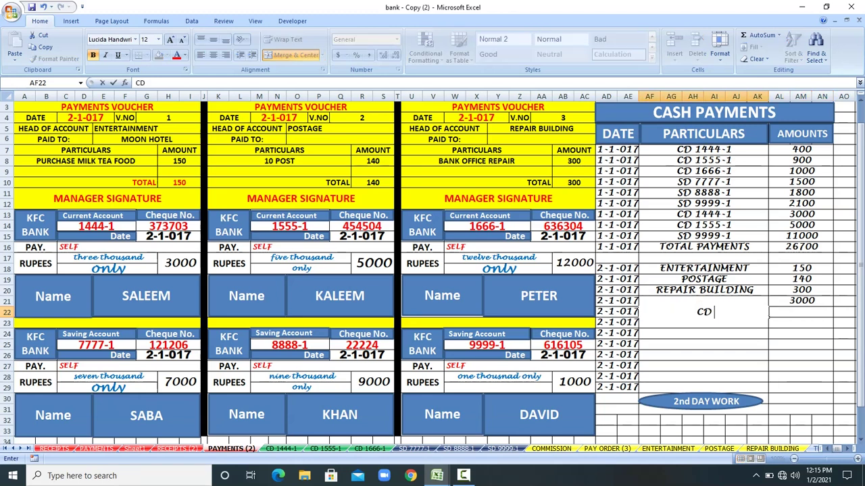
type("1555-1")
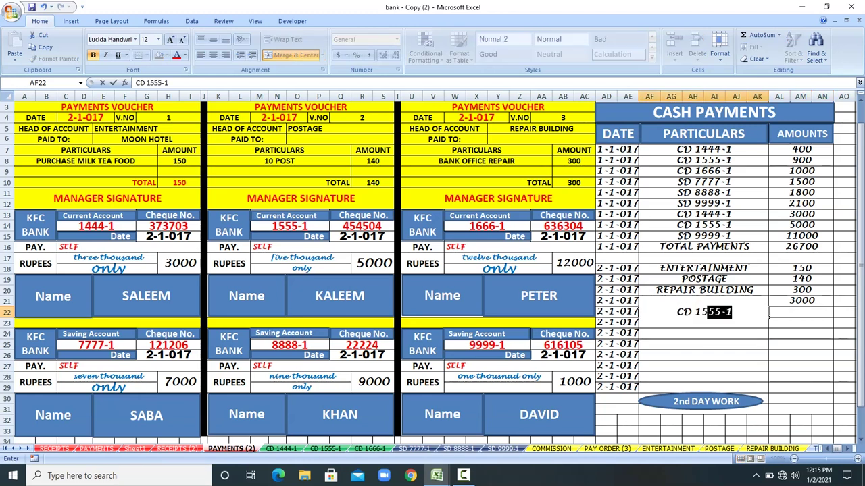
key("Tab")
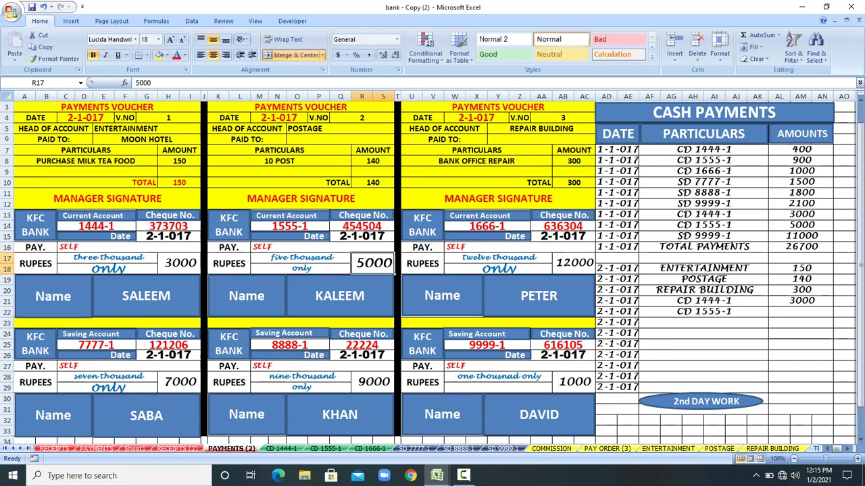
type("5000")
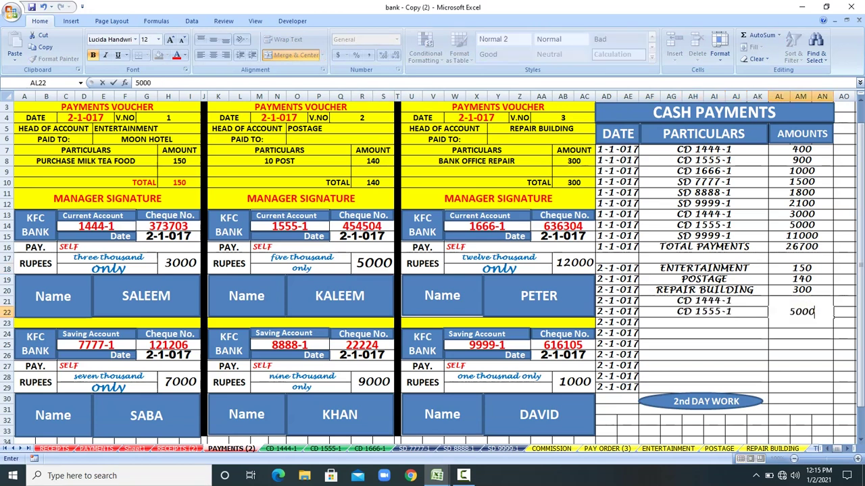
key("Return")
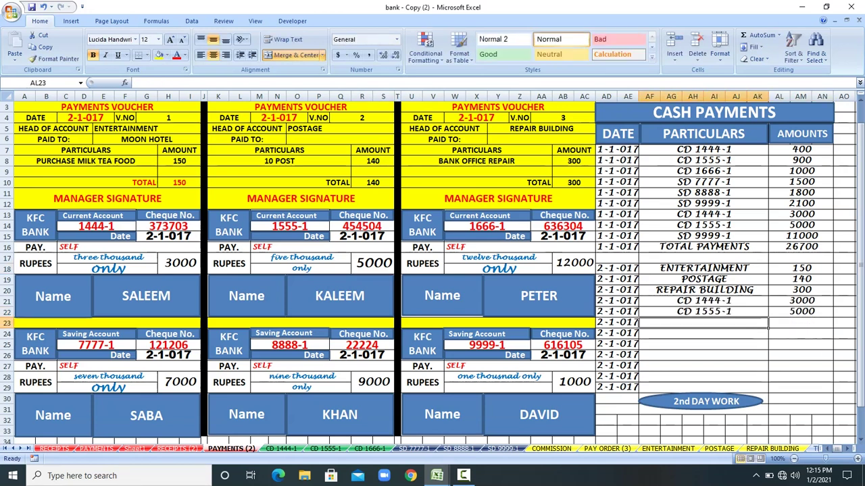
Record the third current account cheque's CD account number in row 23 of Cash Payments and copy its amount 12000 from the cheque
type("CD")
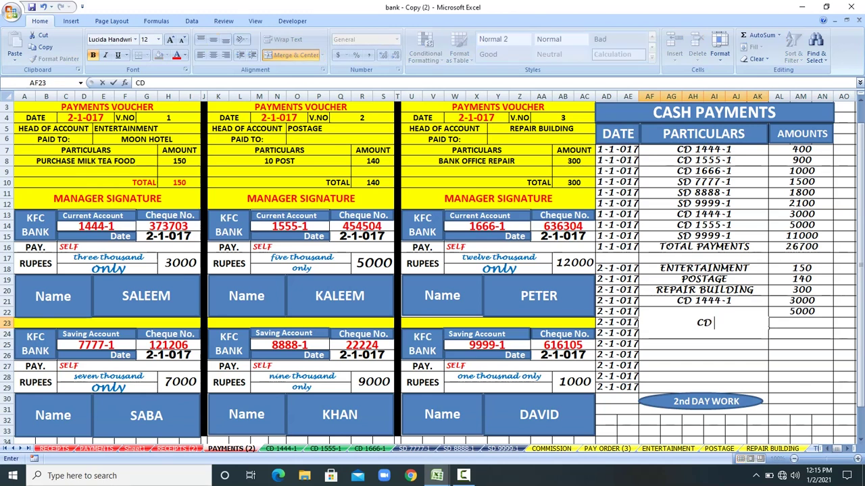
type(" 1666-1")
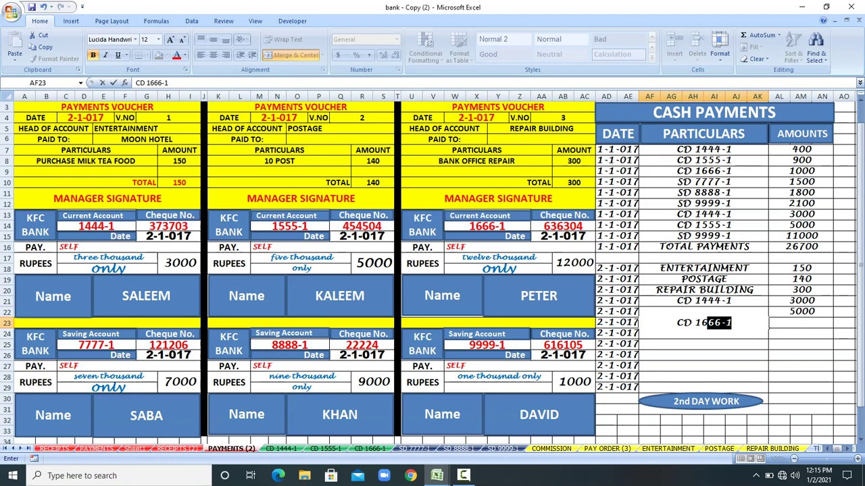
left_click(567, 263)
right_click(570, 263)
left_click(594, 282)
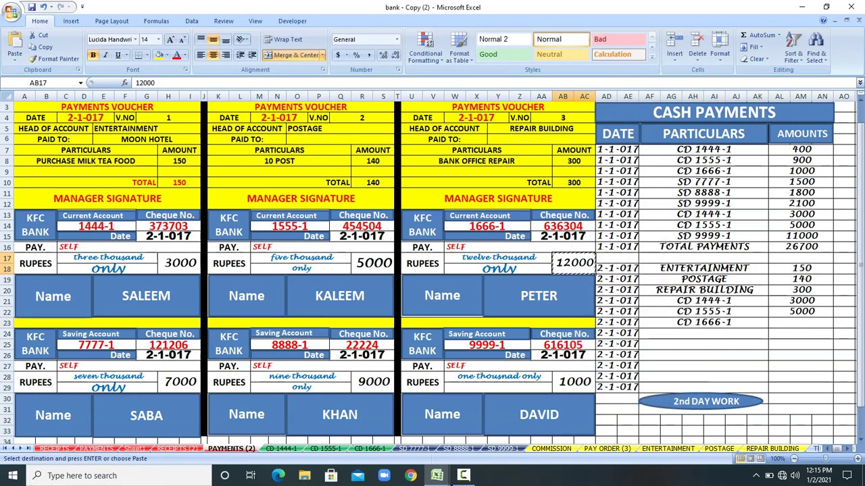
left_click(780, 323)
right_click(782, 325)
left_click(676, 180)
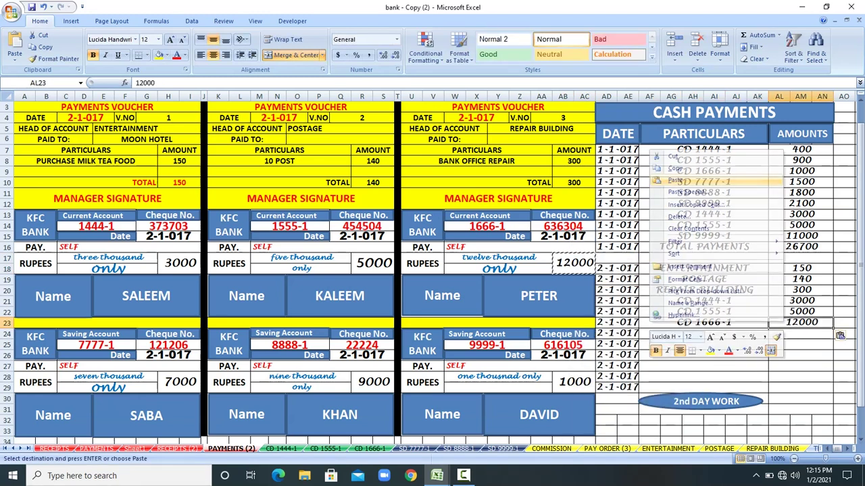
Record the first saving account cheque's SD account number in row 24 of Cash Payments and copy its amount 7000 from the cheque
left_click(703, 333)
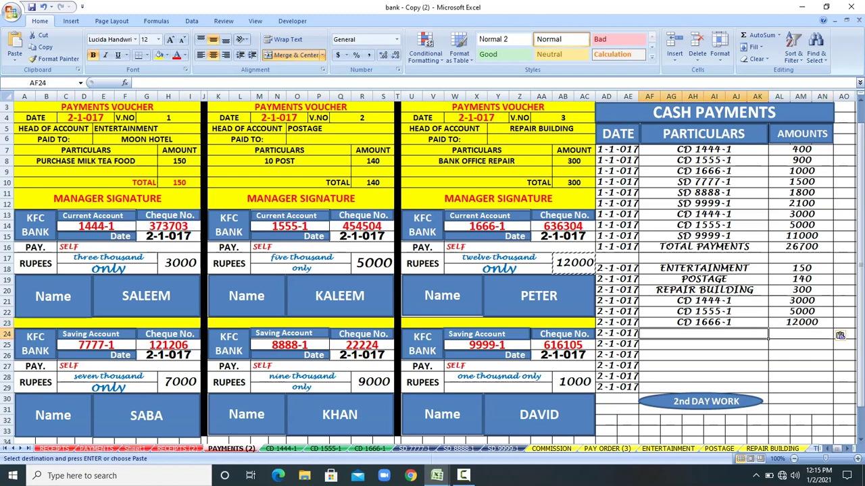
type("SD 7777-1")
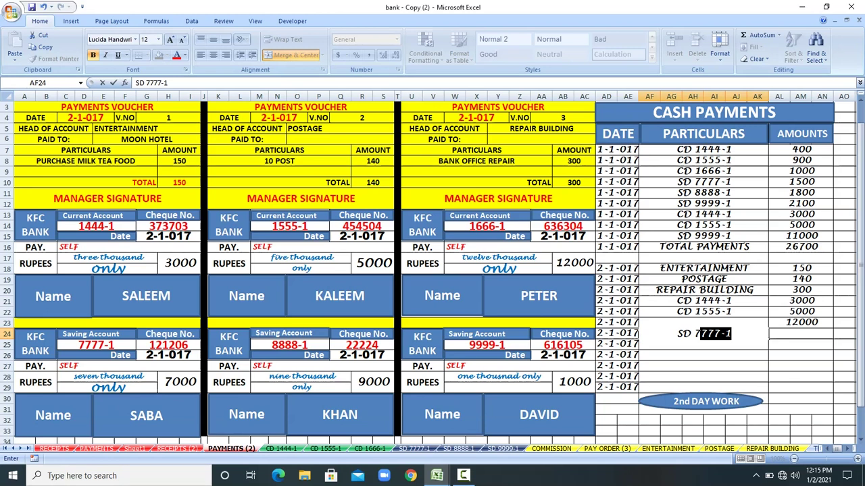
left_click(162, 378)
right_click(177, 383)
left_click(203, 229)
right_click(784, 334)
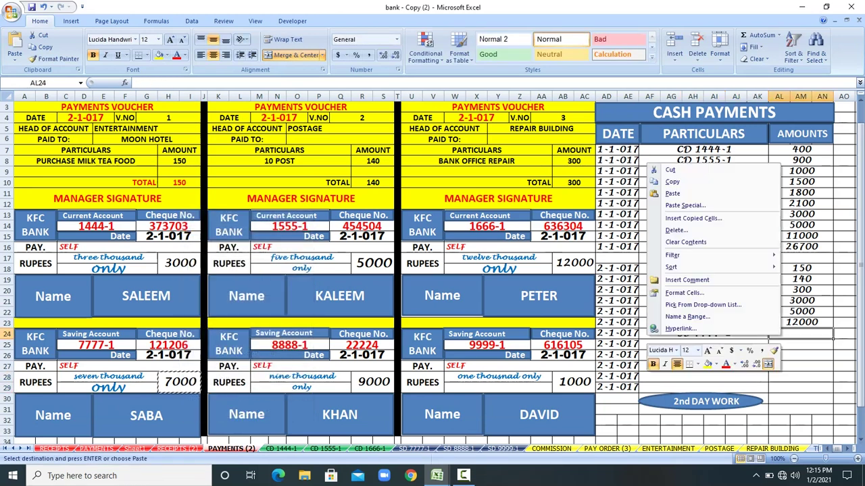
left_click(674, 193)
Record the second saving account cheque's SD account number in row 25 of Cash Payments and copy its amount 9000 from the cheque
left_click(703, 344)
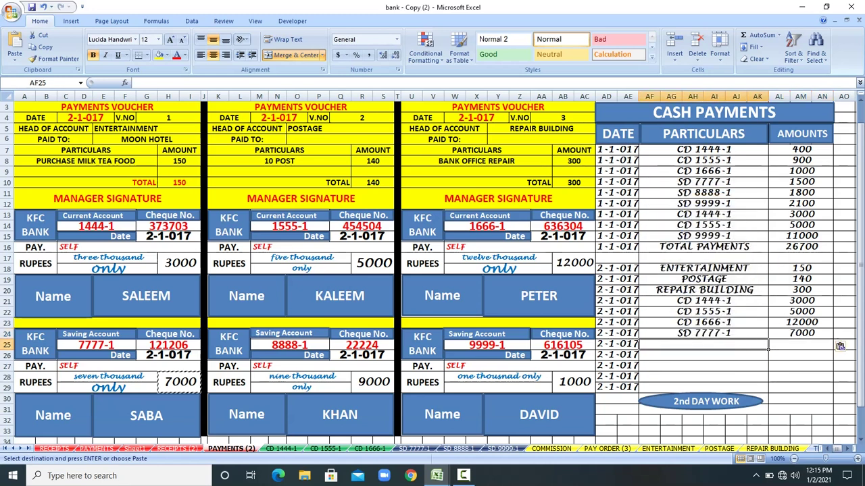
type("SD ")
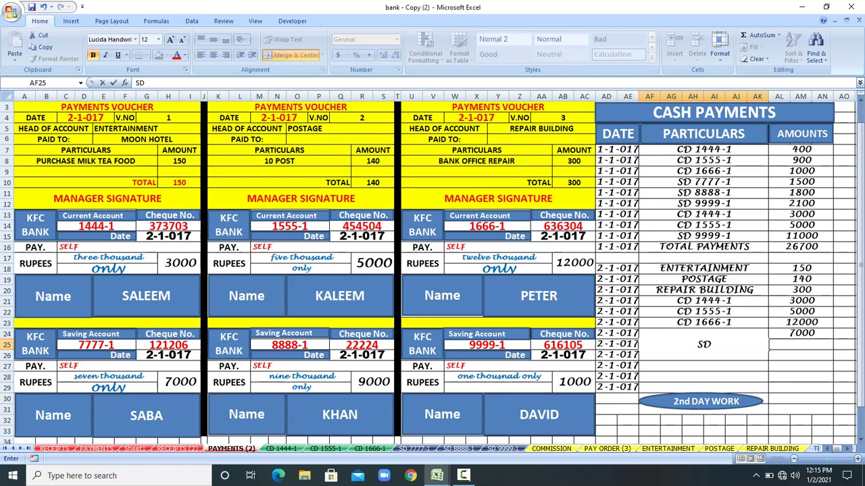
type("8888-1")
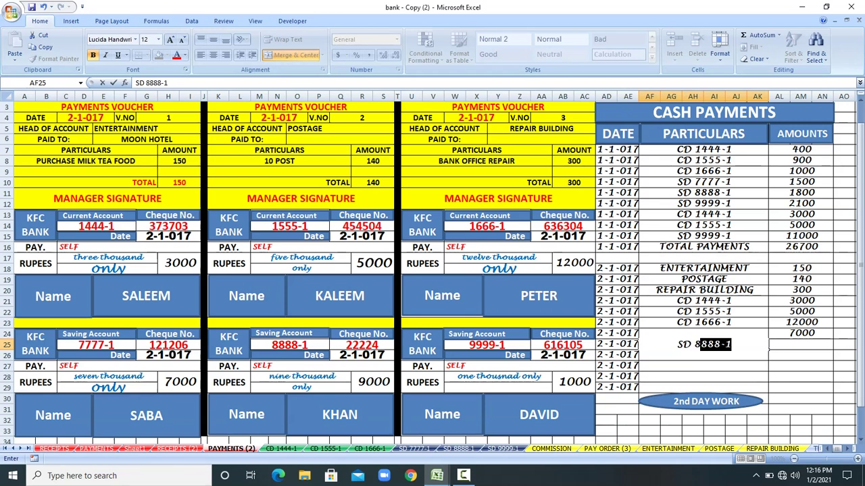
left_click(373, 382)
right_click(377, 384)
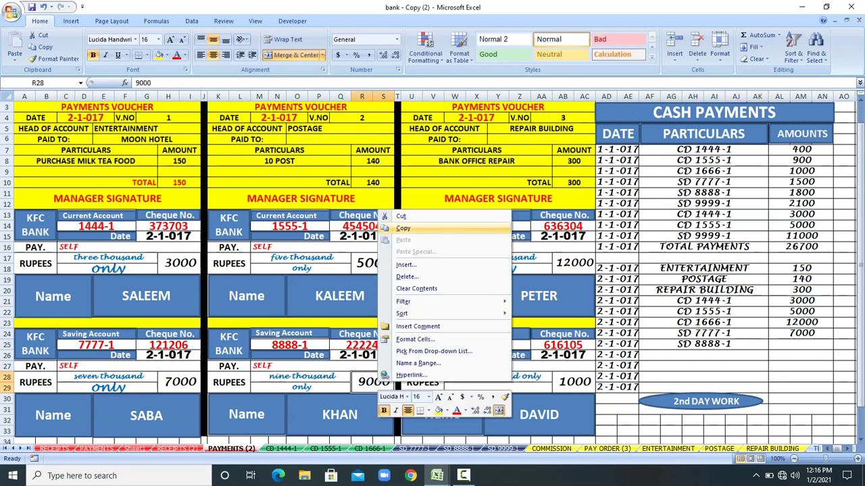
left_click(403, 229)
left_click(782, 344)
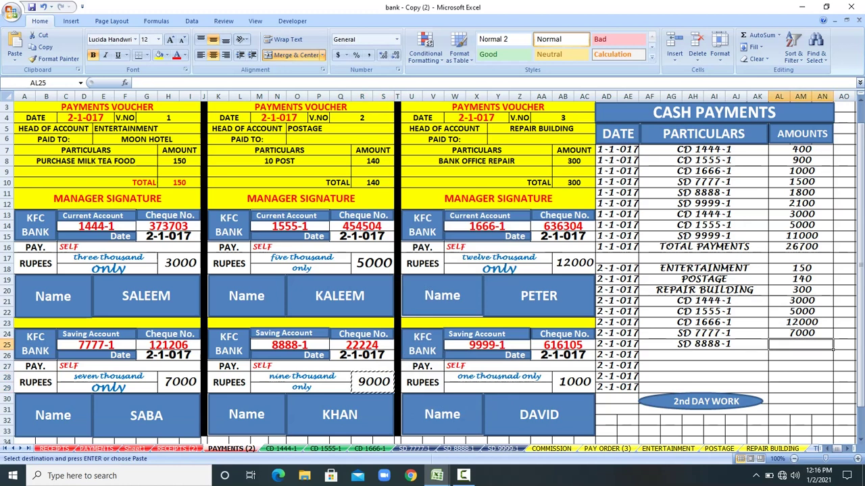
right_click(782, 344)
left_click(673, 199)
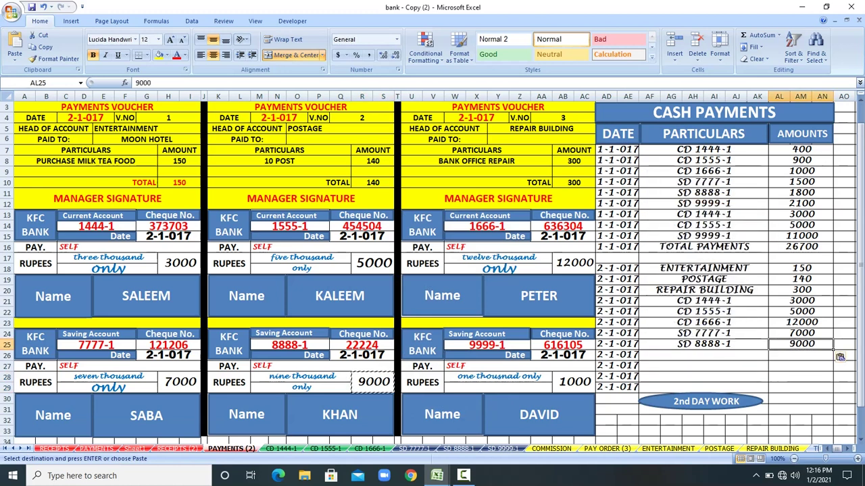
Enter the third saving account cheque's SD account number as the particulars in row 26 of Cash Payments
left_click(703, 355)
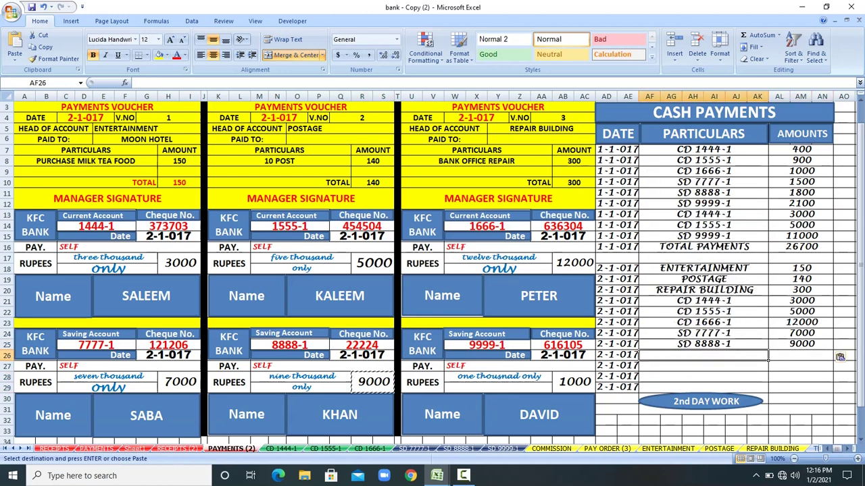
type("SD")
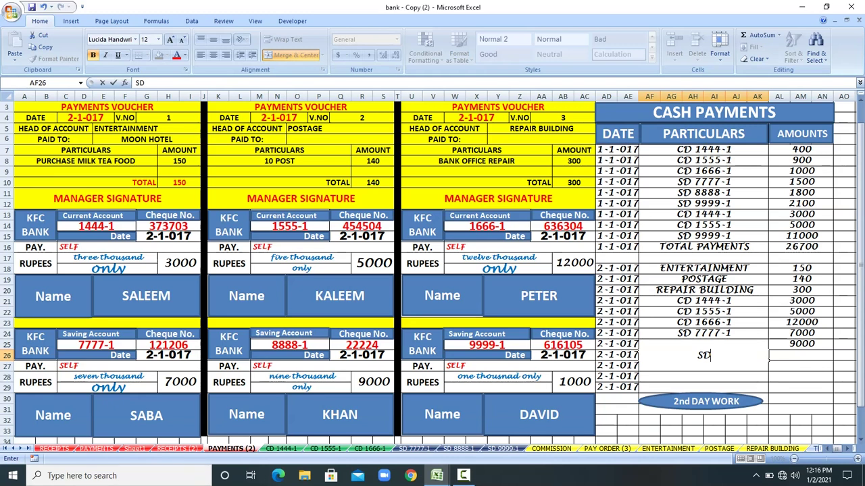
left_click(574, 382)
right_click(578, 382)
left_click(608, 225)
left_click(801, 356)
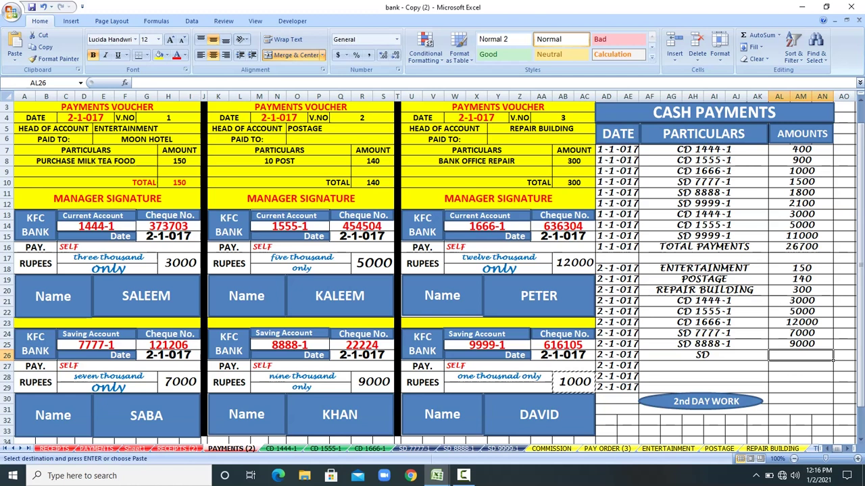
left_click(703, 354)
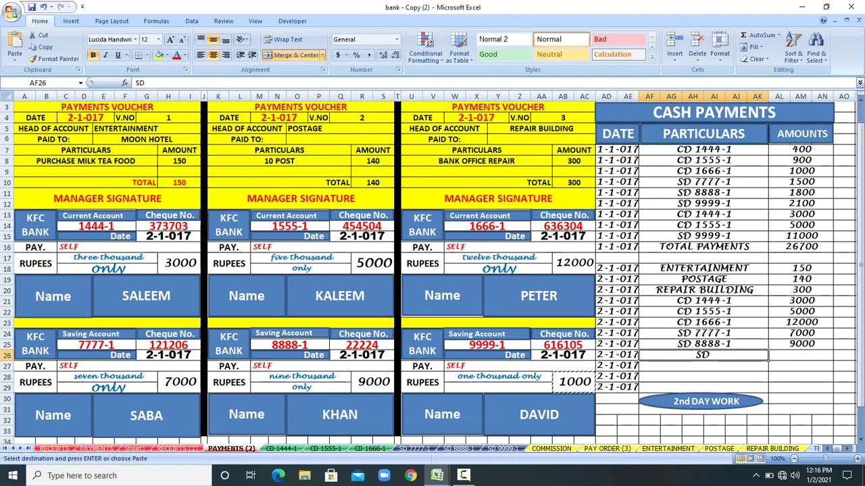
type("SD 9999-1")
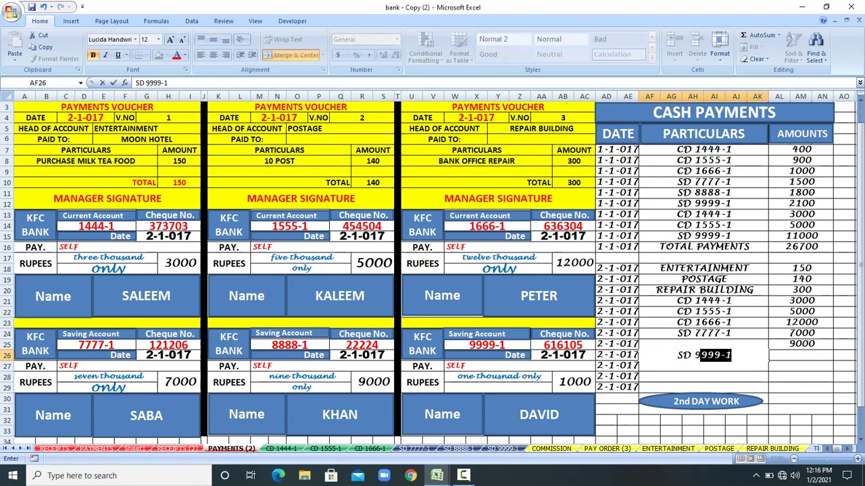
key("Tab")
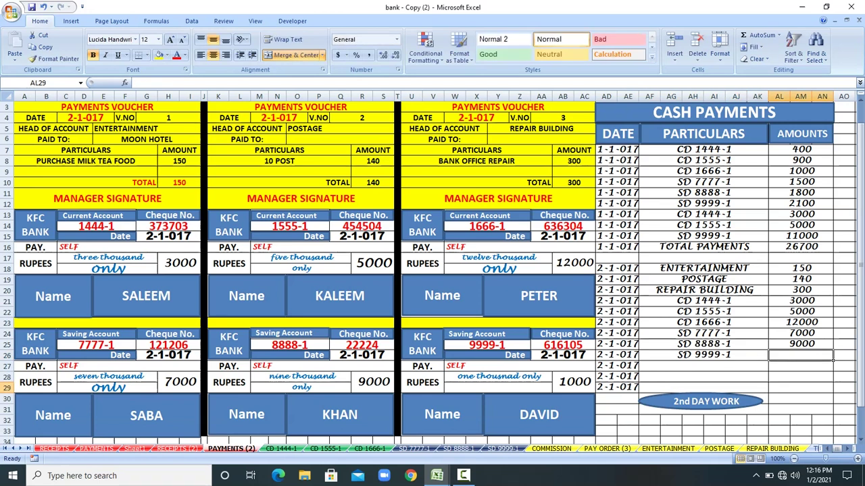
Copy the third saving account cheque's amount 1000 into row 26 of the Cash Payments amounts
left_click(576, 382)
right_click(577, 383)
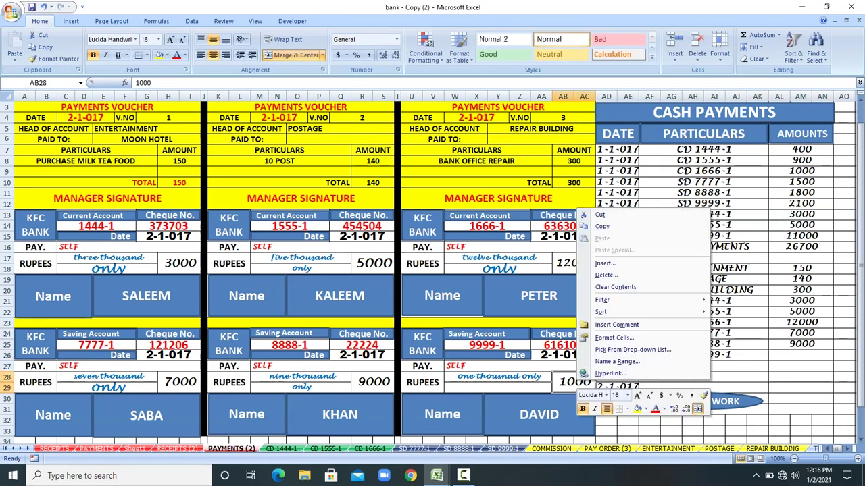
left_click(601, 226)
left_click(814, 356)
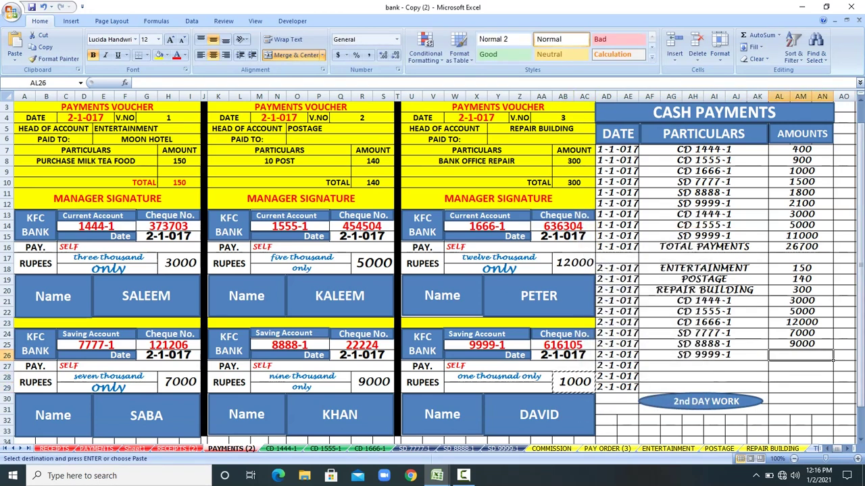
right_click(814, 356)
left_click(706, 214)
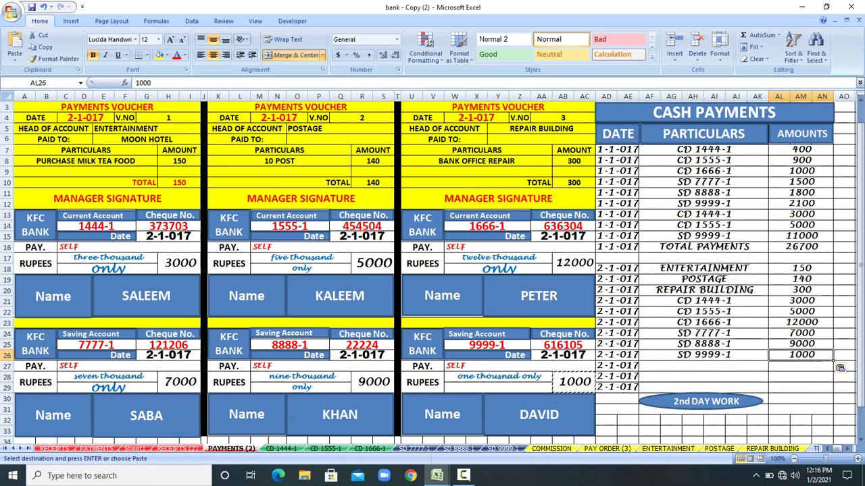
Sum the second day's payment amounts into row 28 of Cash Payments and label that row TOTAL PAYMENTS
left_click_drag(801, 268, 801, 376)
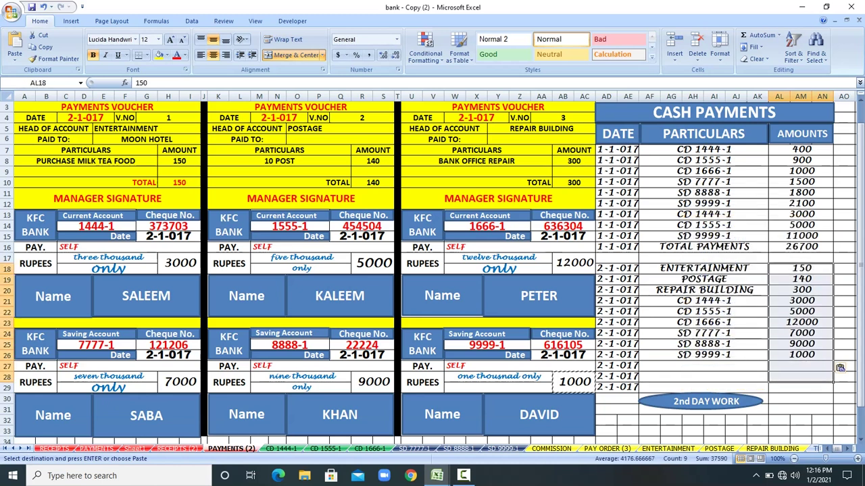
left_click(754, 35)
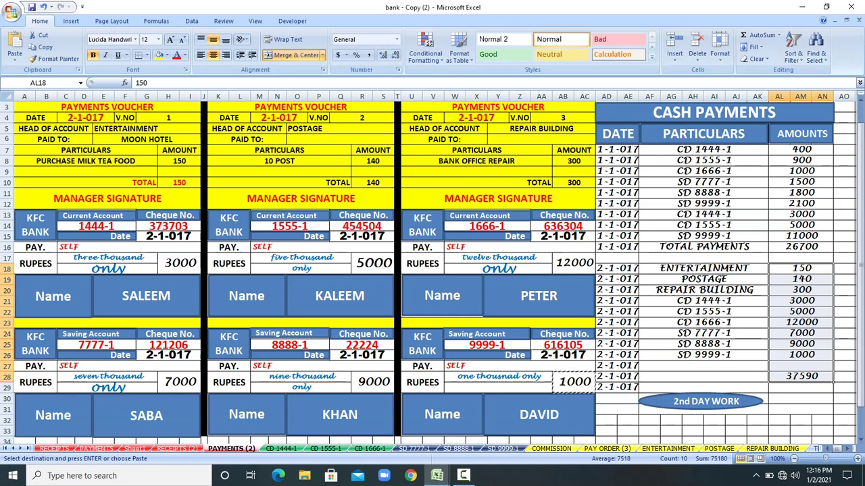
left_click(703, 376)
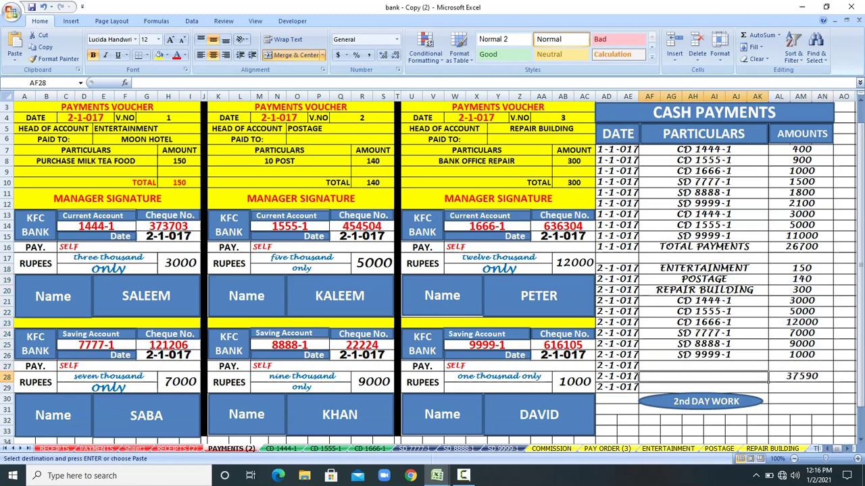
type("TOTAL PAYMENTS")
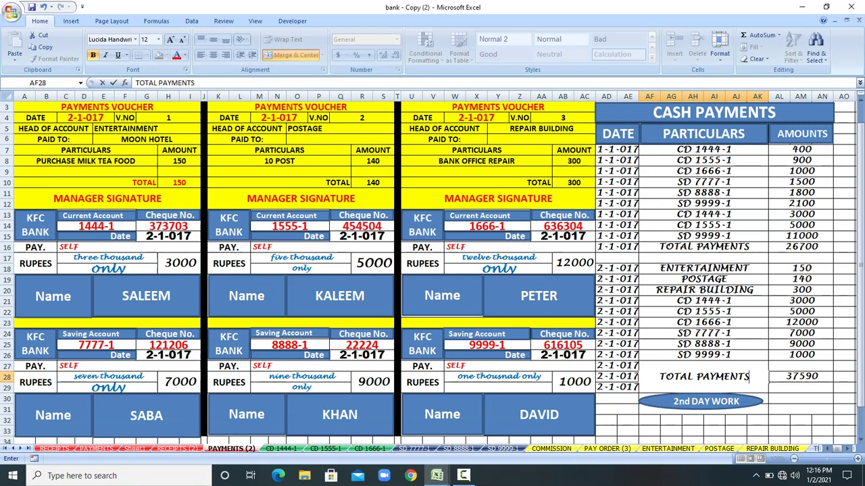
left_click(779, 420)
left_click_drag(802, 376, 648, 376)
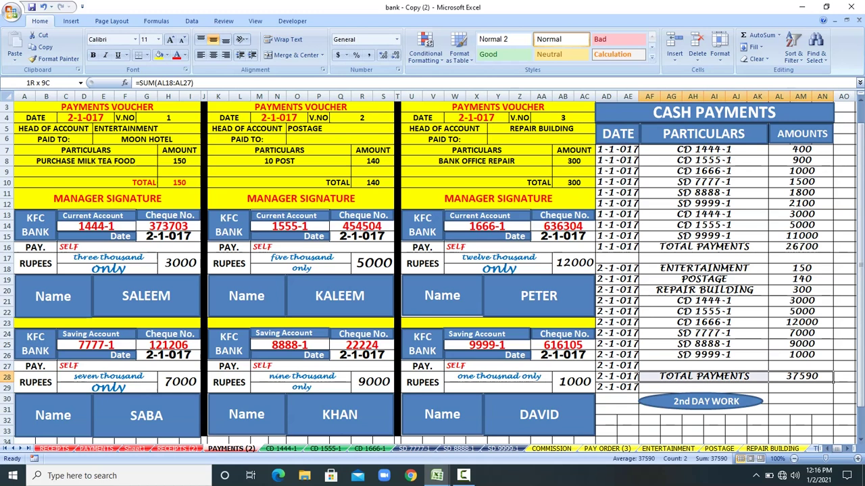
Copy the first day's TOTAL RECEIPTS label to row 31 of Cash Receipts, beside the second day's total
key("ctrl+Page_Up")
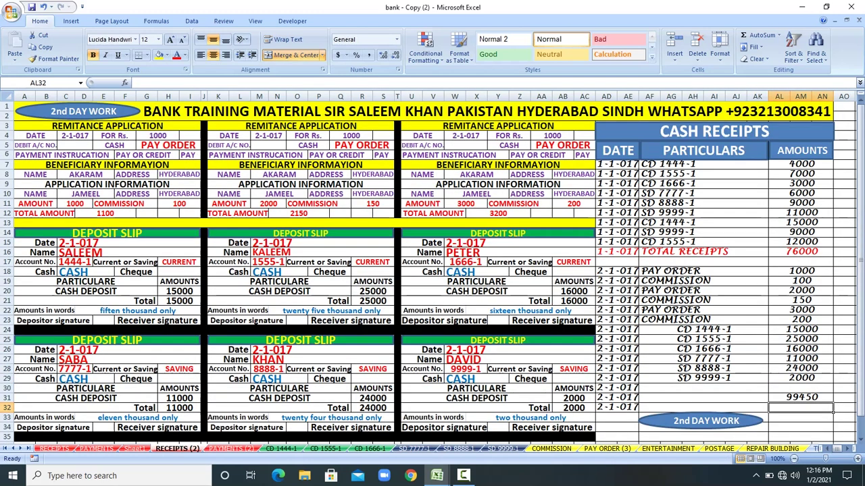
left_click(703, 252)
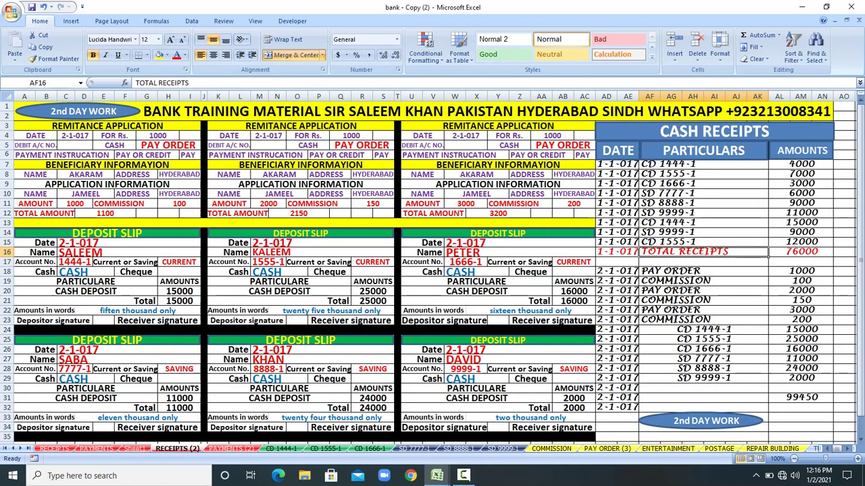
right_click(719, 251)
left_click(736, 273)
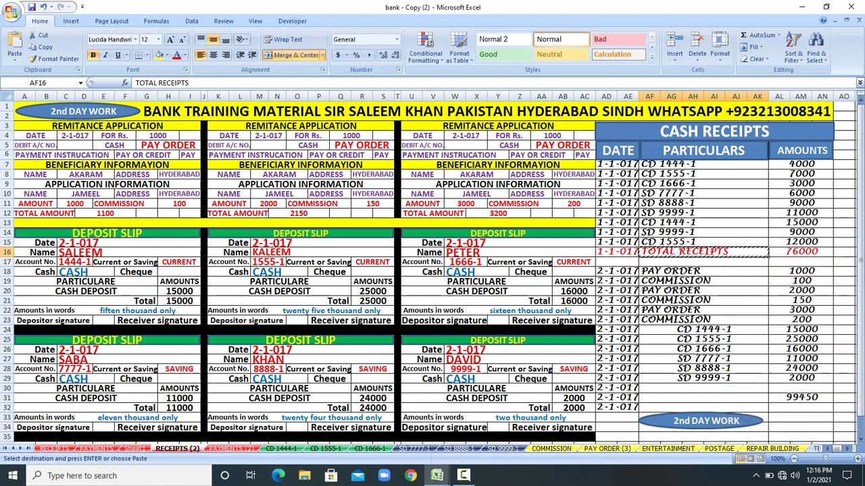
left_click(743, 398)
right_click(744, 398)
left_click(753, 284)
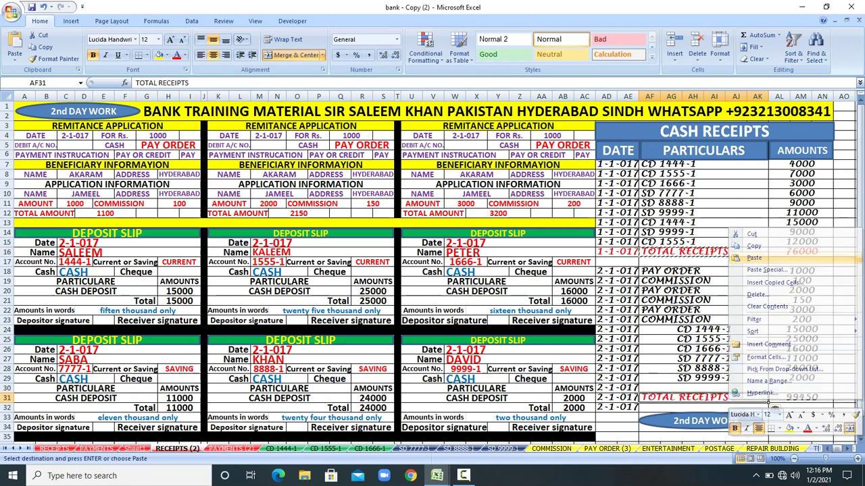
key("shift+Right")
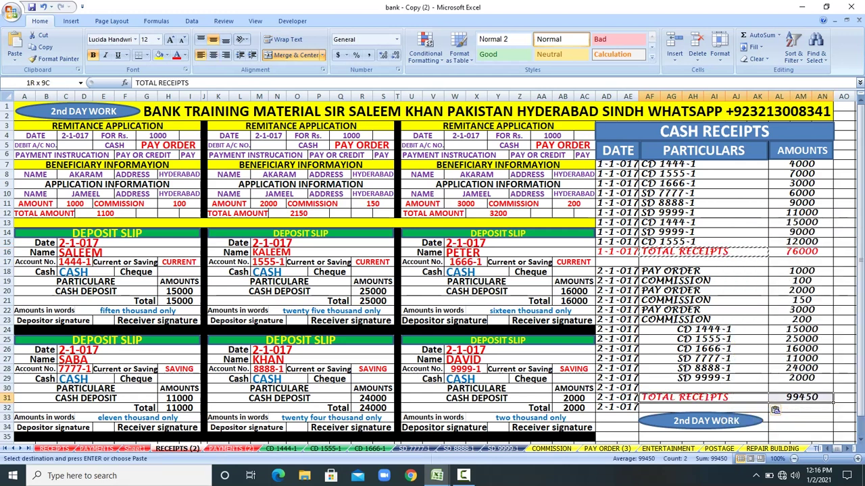
Enter the date 2-1-017 in rows 9 and 10 of the first current account's ledger
key("ctrl+Page_Down")
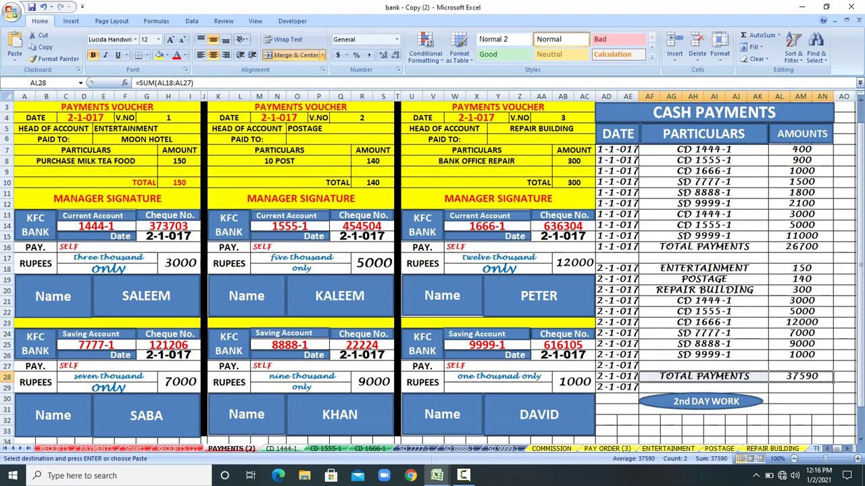
key("ctrl+Page_Down")
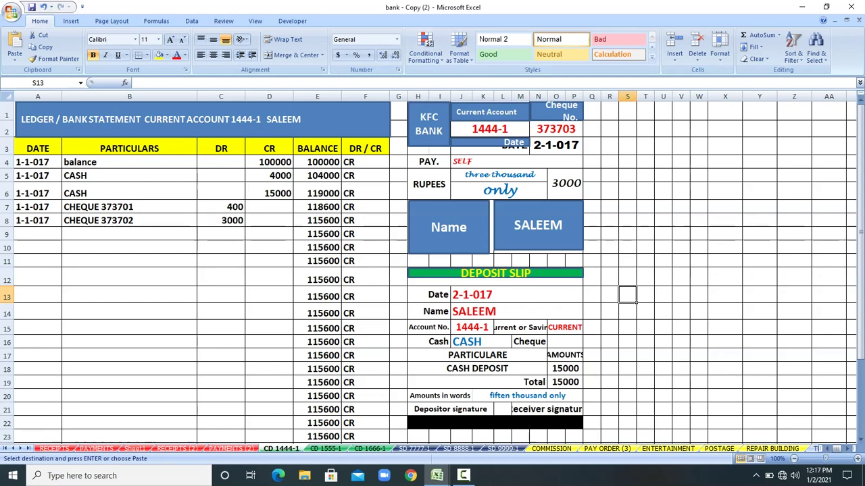
left_click(558, 145)
right_click(558, 146)
left_click(581, 165)
left_click(60, 234)
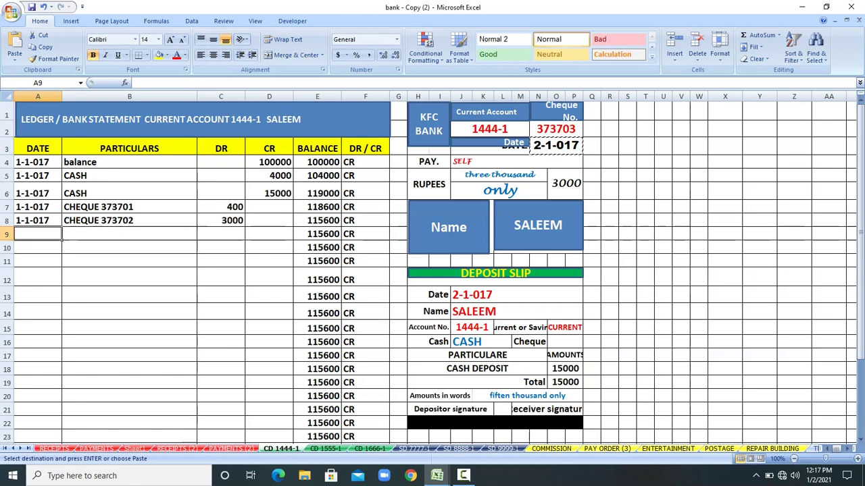
type("2-1-017")
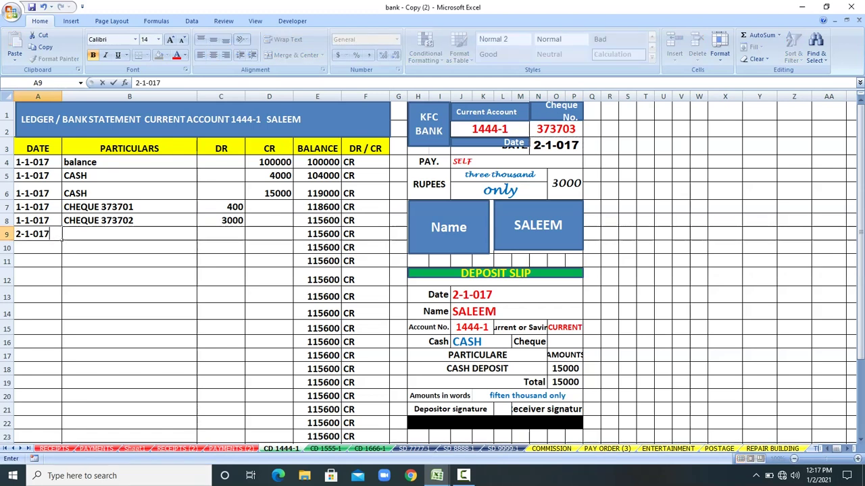
key("Return")
type("2-1-017")
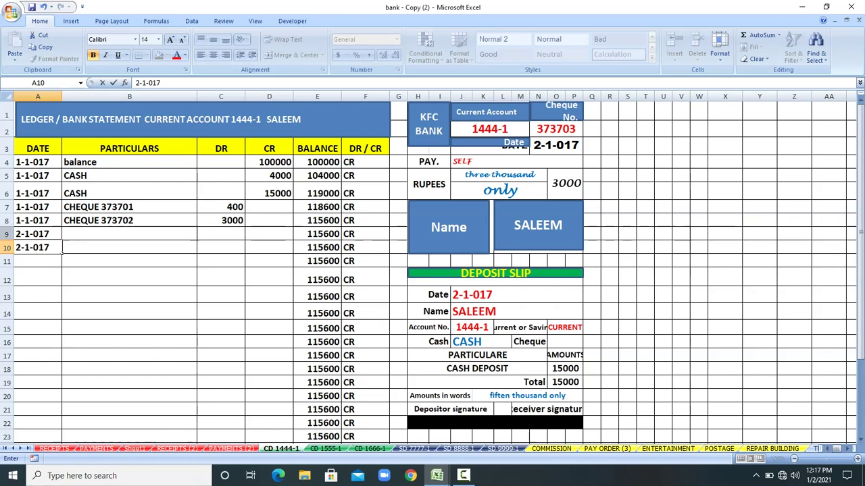
Extend the cheque particulars series into row 9 of the ledger and enter 3000 as the debit
left_click(499, 175)
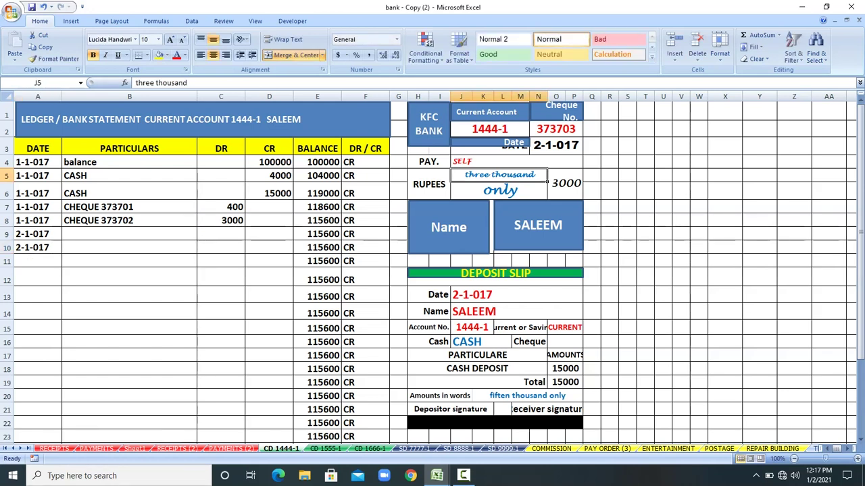
left_click(555, 128)
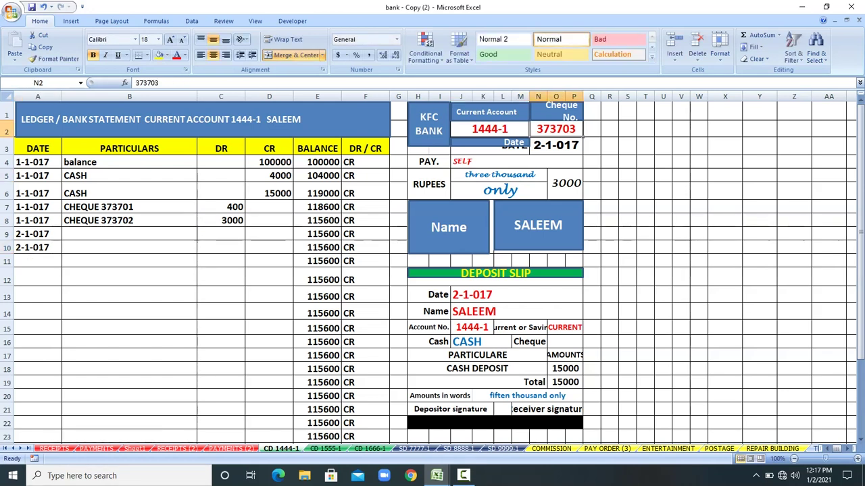
left_click(129, 234)
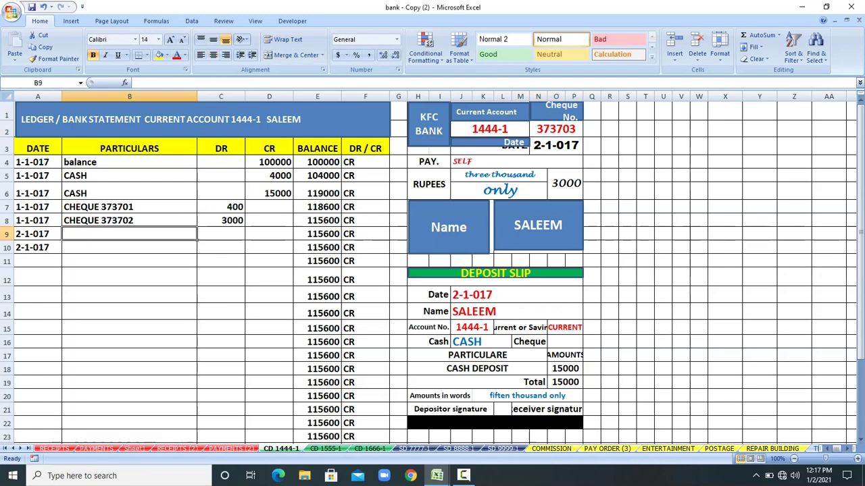
key("Up")
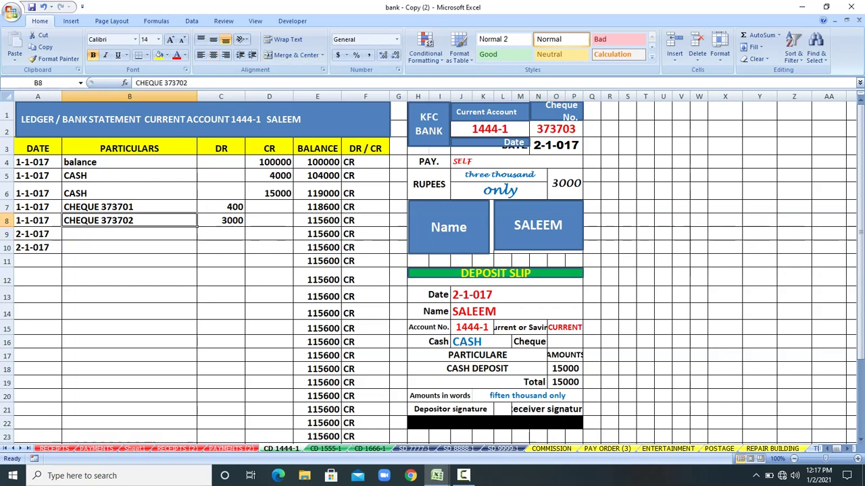
left_click_drag(198, 227, 198, 242)
left_click(220, 234)
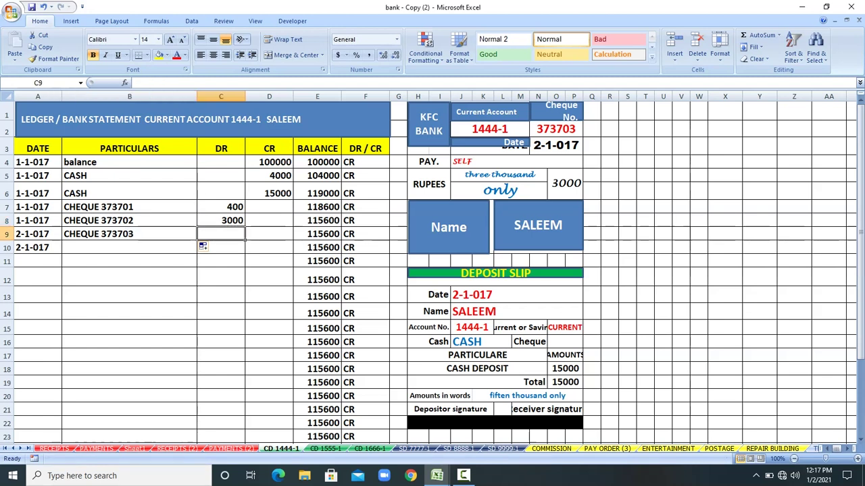
type("3000")
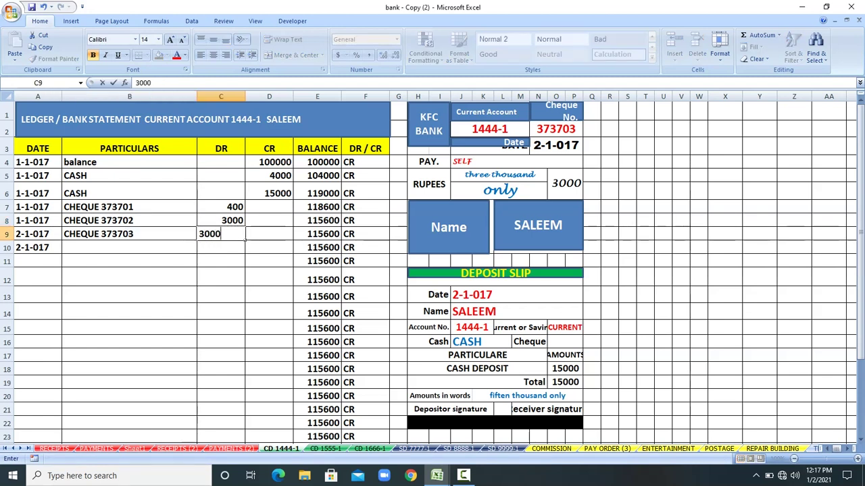
key("Return")
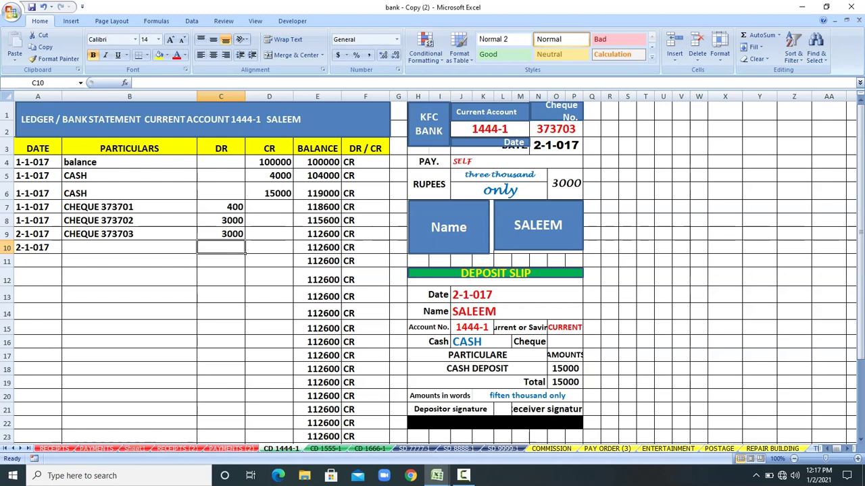
Post the deposit slip in row 10 of the ledger with particulars CASH and a credit of 15000
left_click_drag(418, 294, 578, 409)
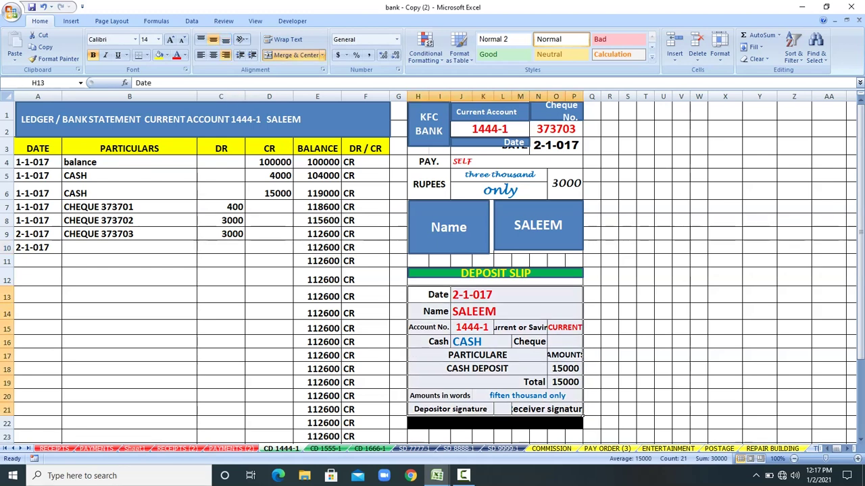
left_click(129, 247)
type("CASH")
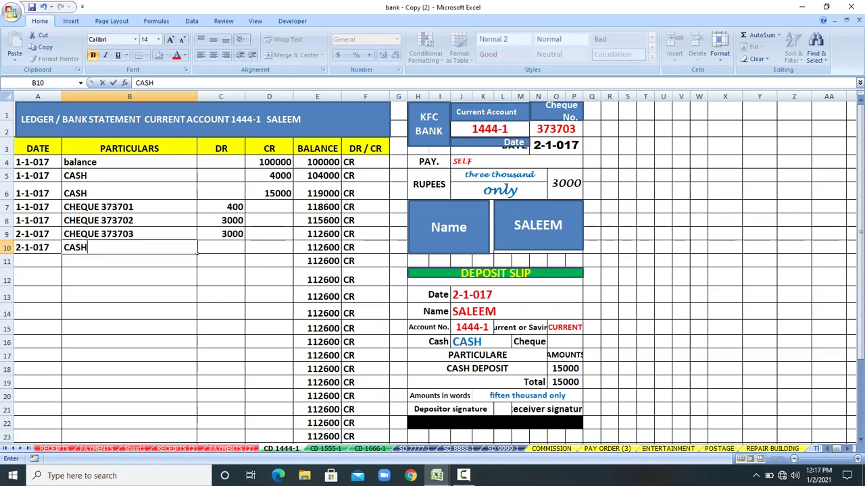
key("Tab")
key("Tab")
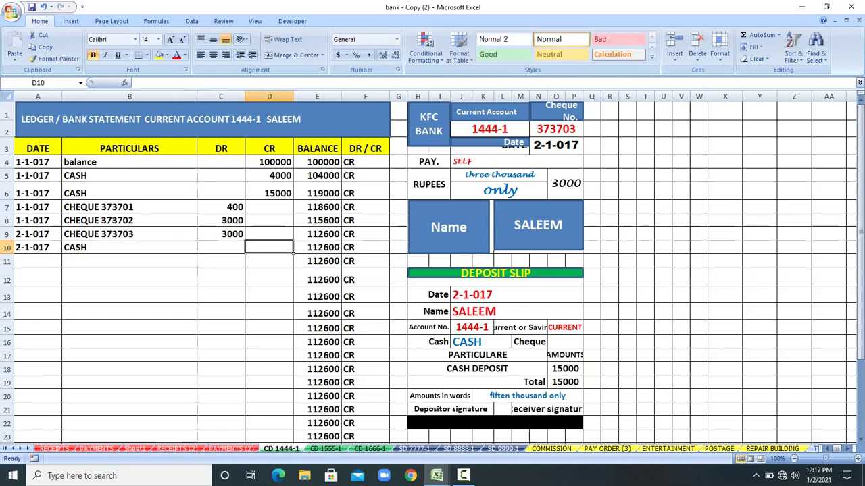
type("15000")
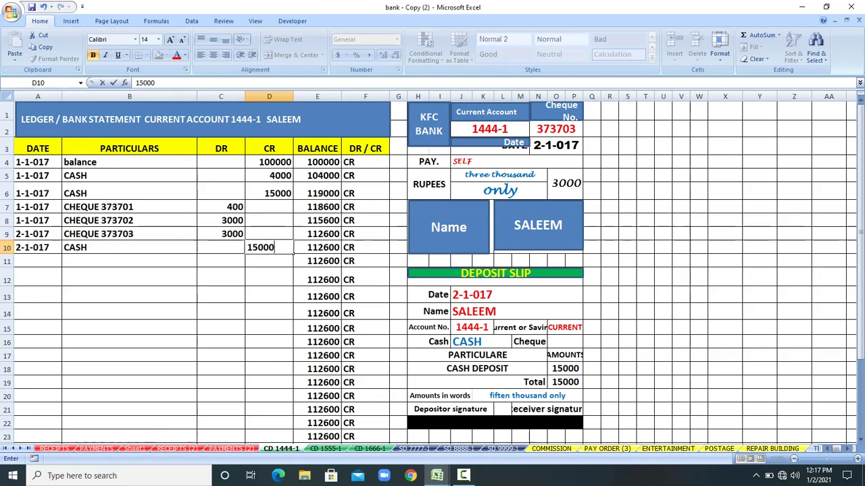
Commit the 15000 credit in row 10 of the first current account's ledger and select that row's deposit entry
key("Return")
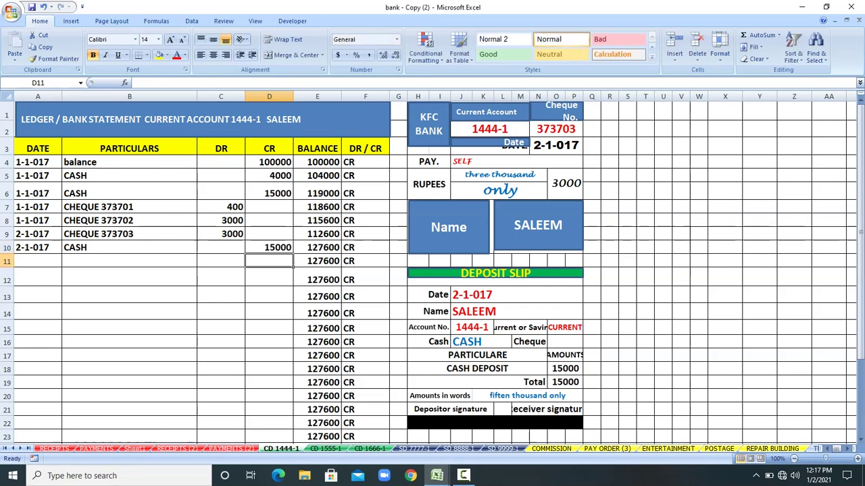
left_click_drag(169, 247, 283, 247)
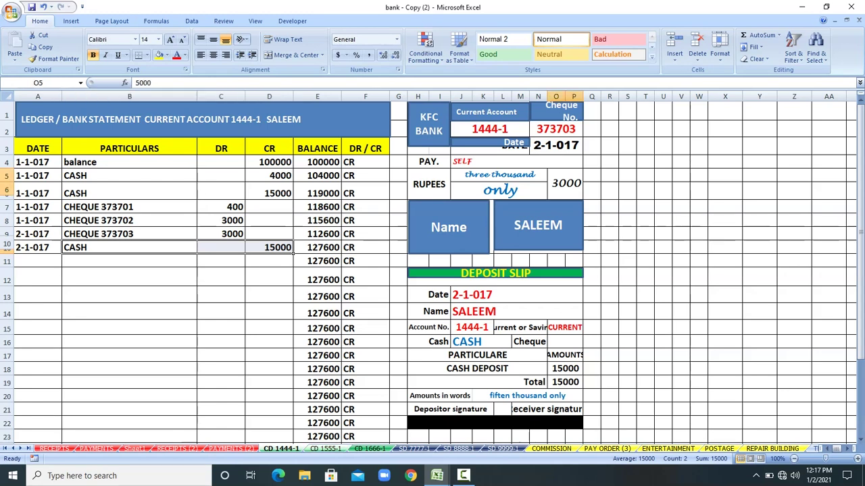
Post the cheque in row 9 of the second current account's ledger with date 2-1-017, particulars CHEQUE plus its number, and debit 5000
key("ctrl+Page_Down")
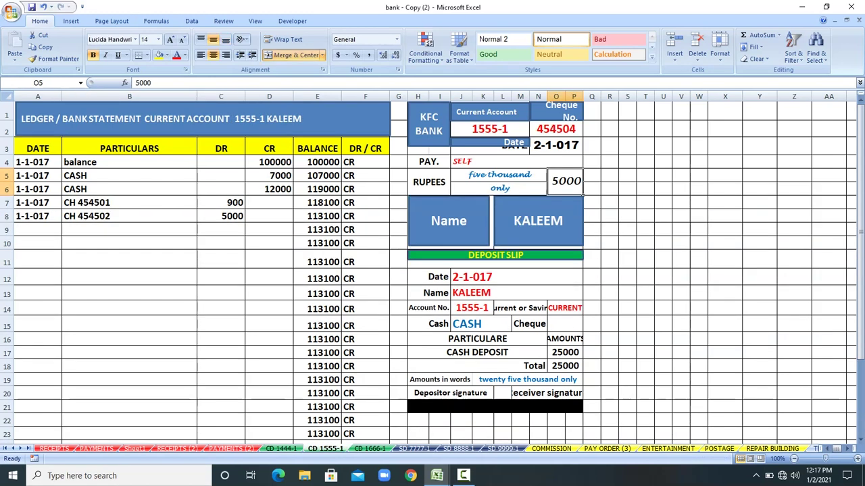
left_click(37, 229)
type("2-1-017")
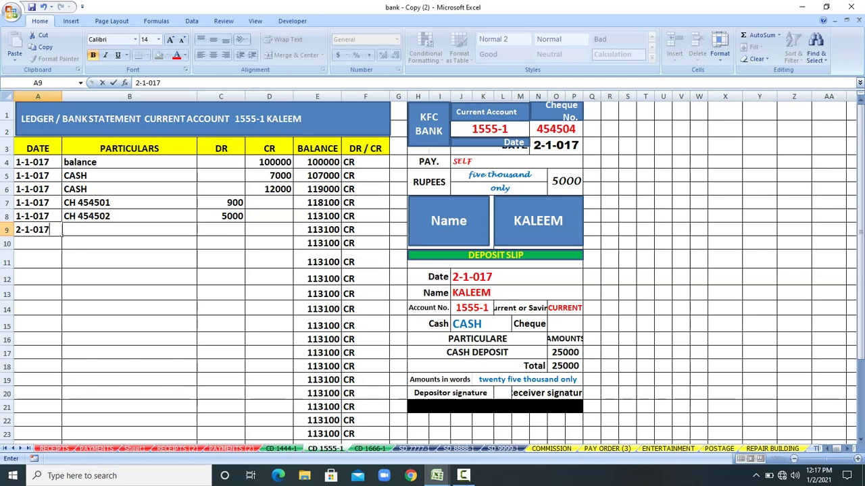
key("Tab")
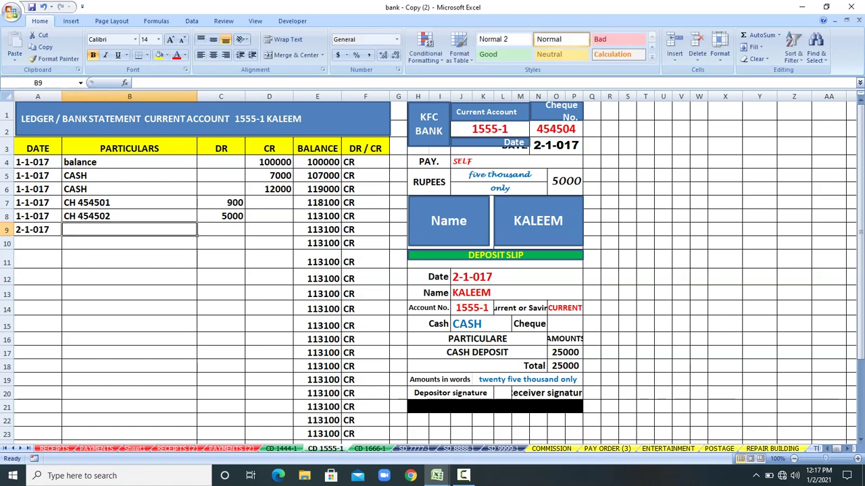
type("CHEQUE 454504")
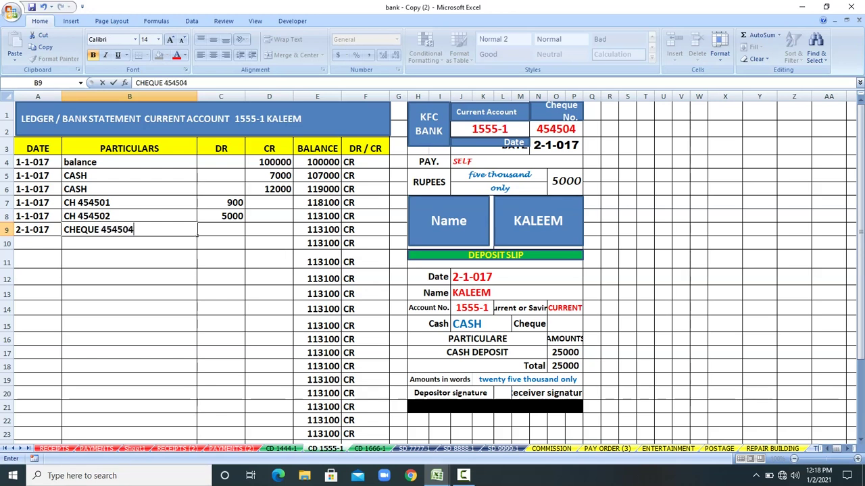
key("Tab")
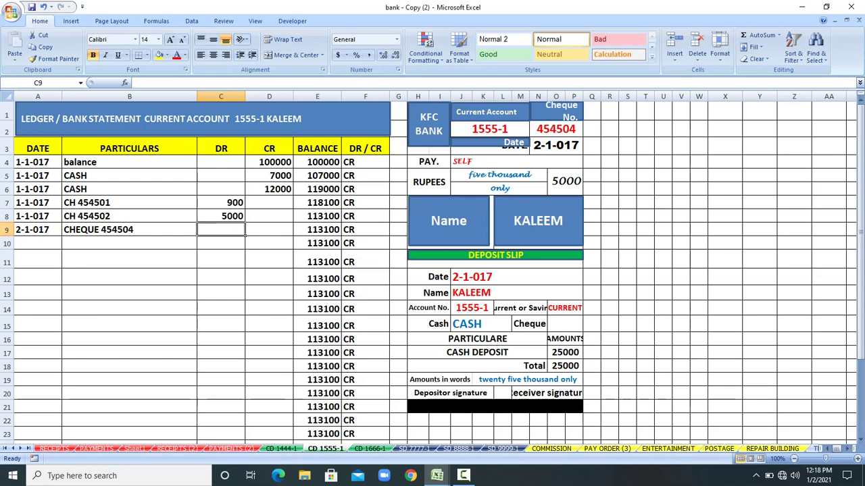
type("5000")
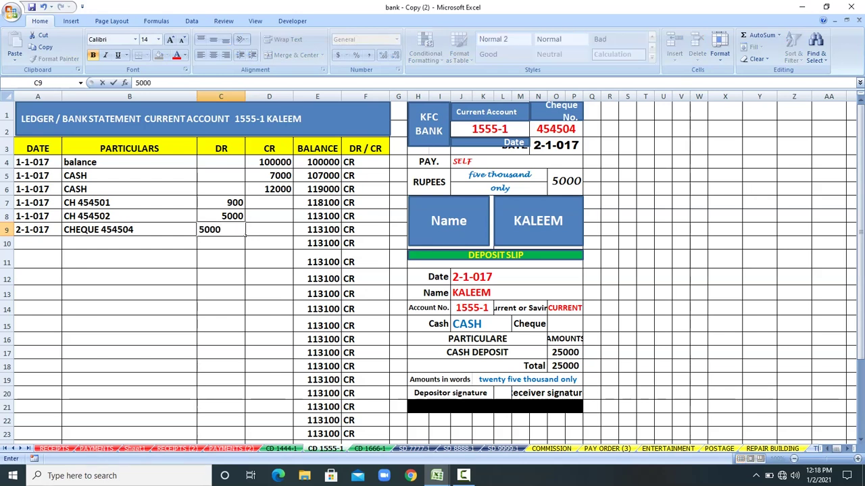
key("Return")
mouse_move(565, 186)
left_mouse_down()
mouse_move(565, 201)
mouse_move(565, 187)
left_mouse_up()
Copy the date 2-1-017 from row 9 to row 10 of the second current account's ledger
left_click(37, 230)
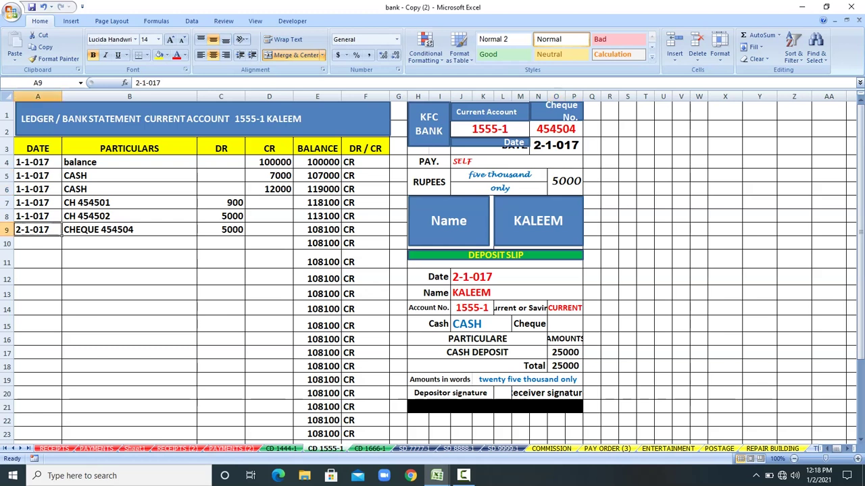
right_click(42, 230)
left_click(74, 249)
left_click(37, 243)
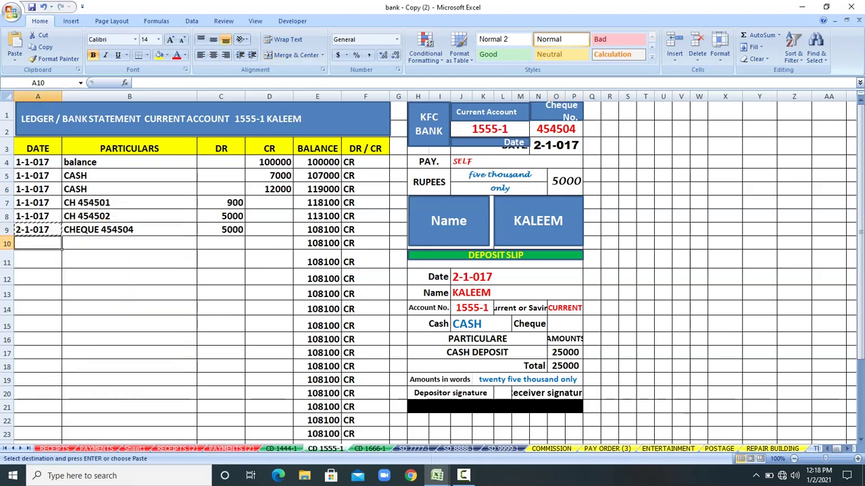
right_click(36, 240)
left_click(62, 270)
Post the deposit slip in row 10 of the second current account's ledger with particulars CASH and a credit of 25000
left_click(129, 243)
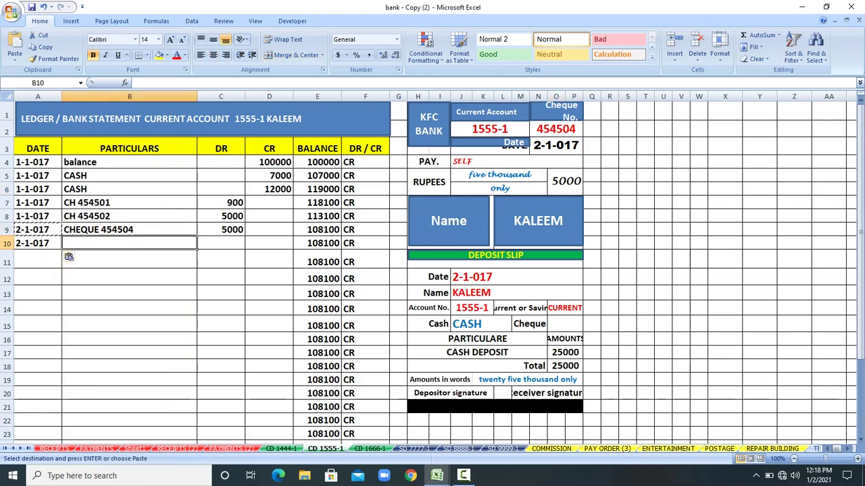
left_click_drag(428, 276, 567, 379)
left_click(129, 242)
type("CASH")
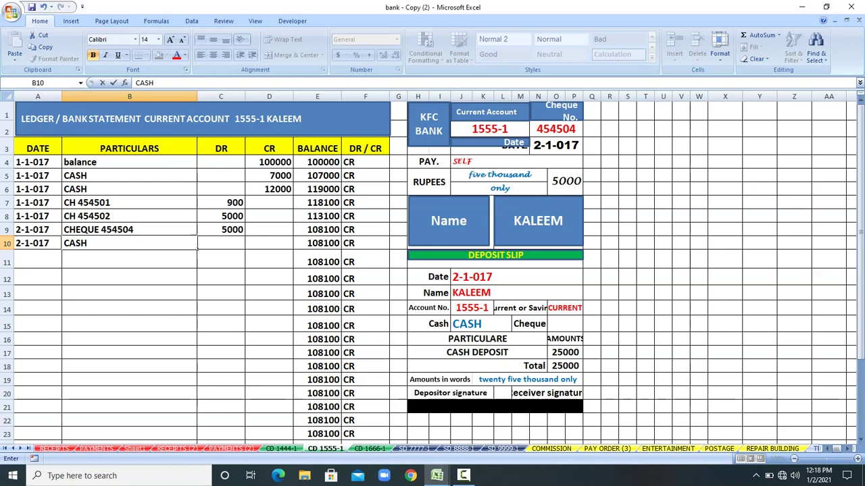
key("Tab")
key("Tab")
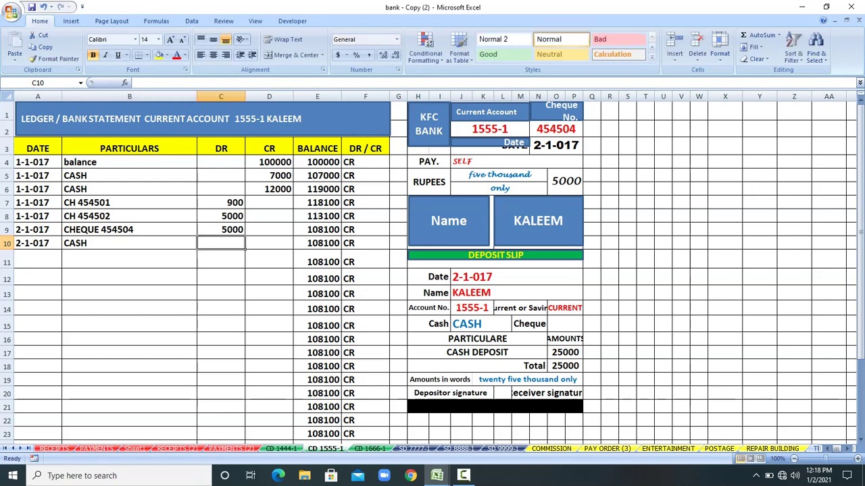
type("1500")
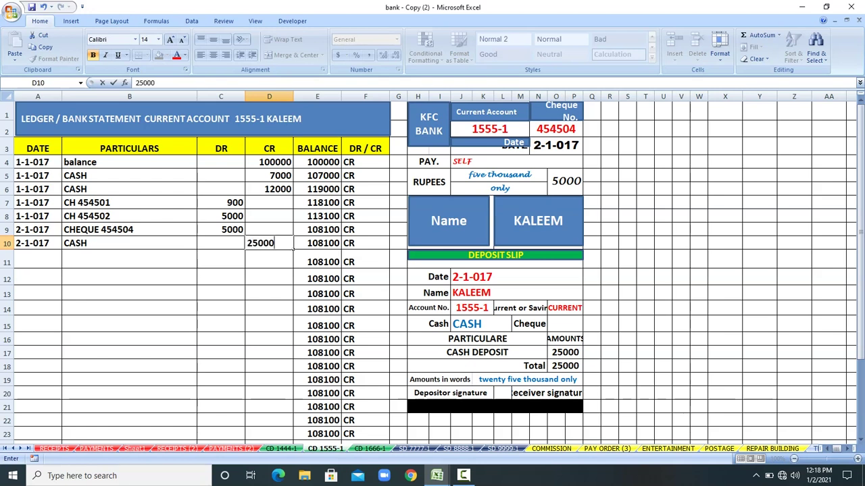
key("Return")
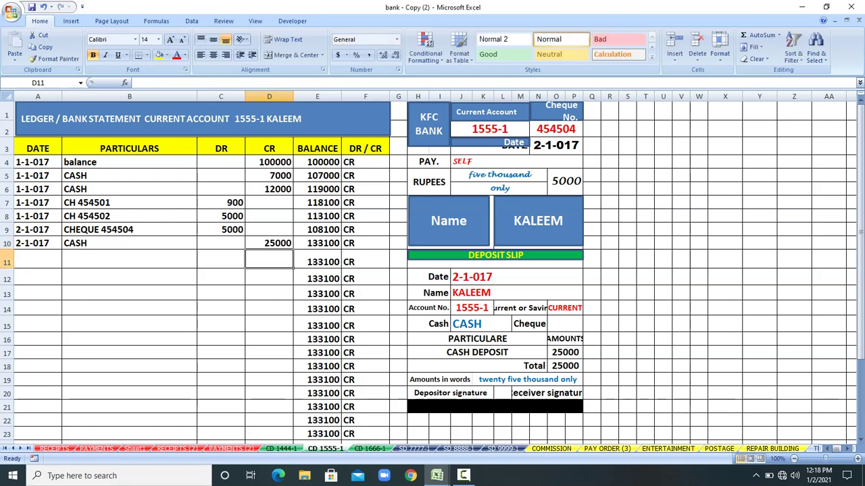
Open the third current account's ledger and enter the date 2-1-017 in row 7 for the cheque
key("ctrl+Page_Down")
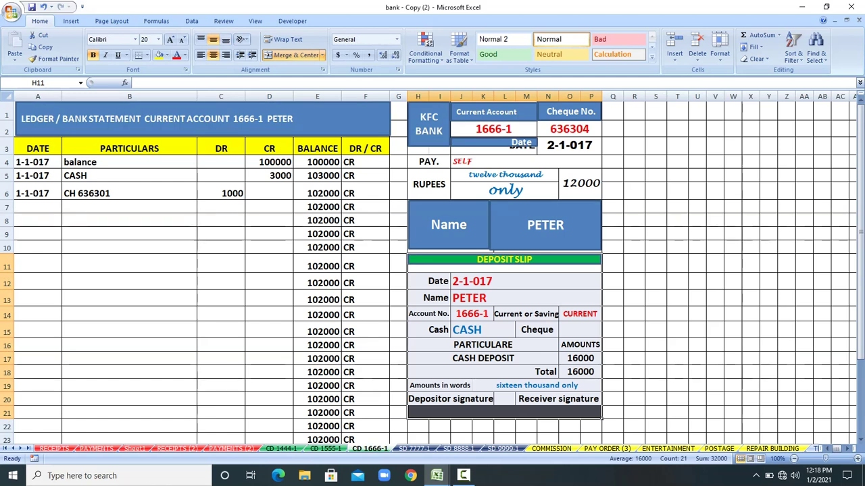
left_click_drag(569, 129, 569, 162)
left_click(580, 183)
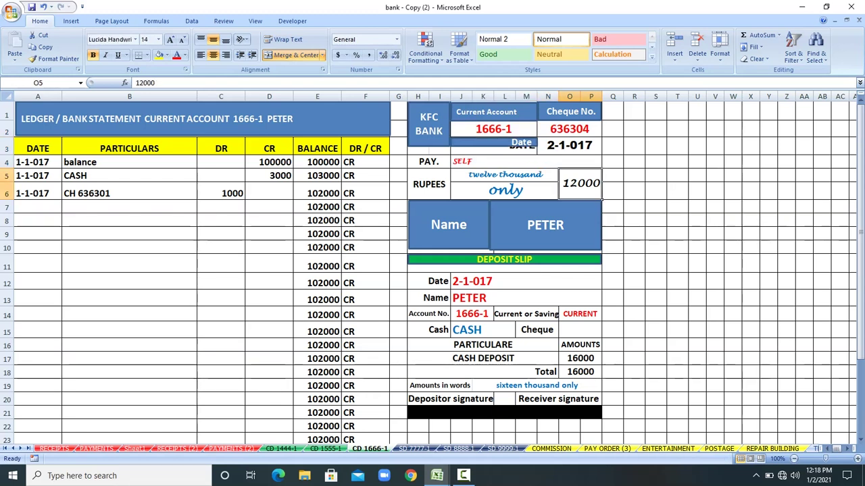
left_click(37, 206)
type("2")
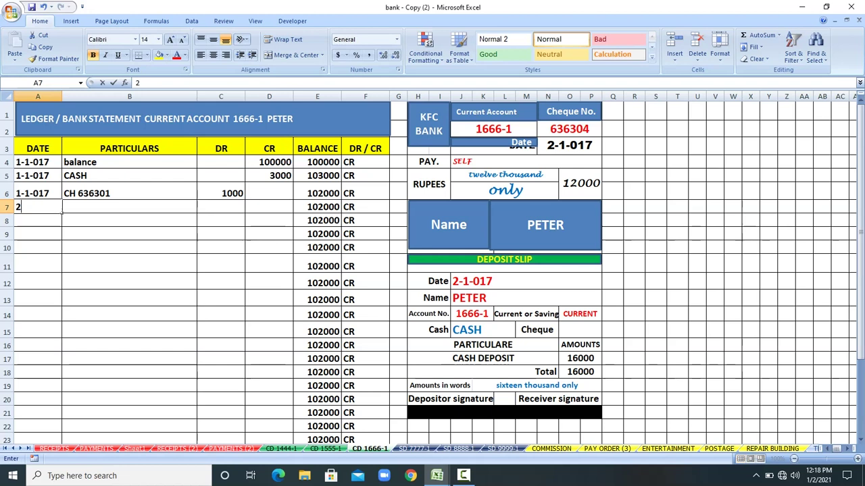
type("-1-017")
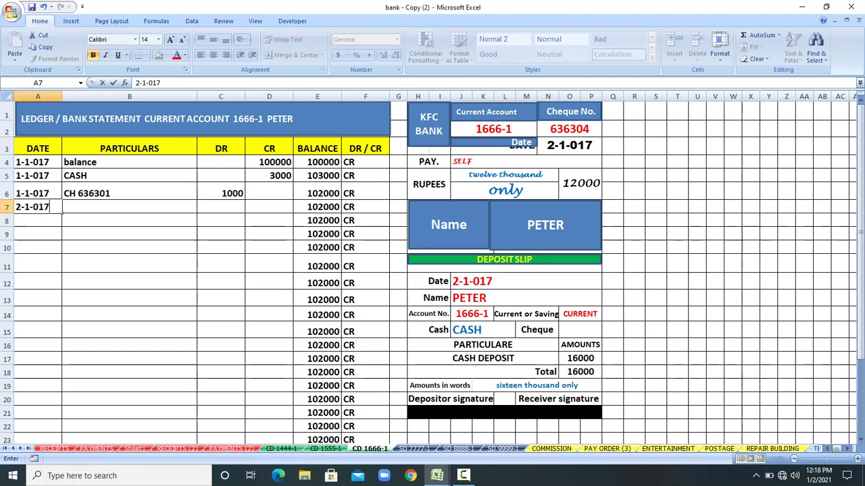
key("Tab")
Enter CHEQUE with the cheque's number as row 7 particulars of the third current account's ledger, with a debit of 12000
type("CH")
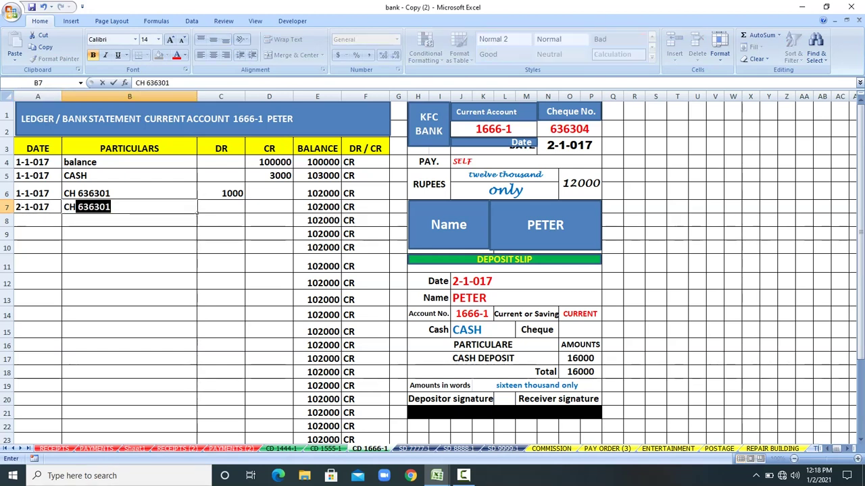
type("EQUE")
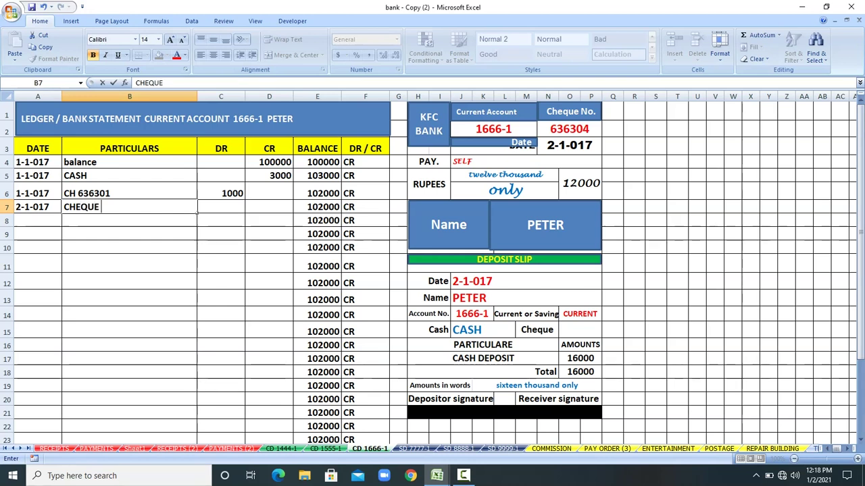
type(" 636304")
key("Return")
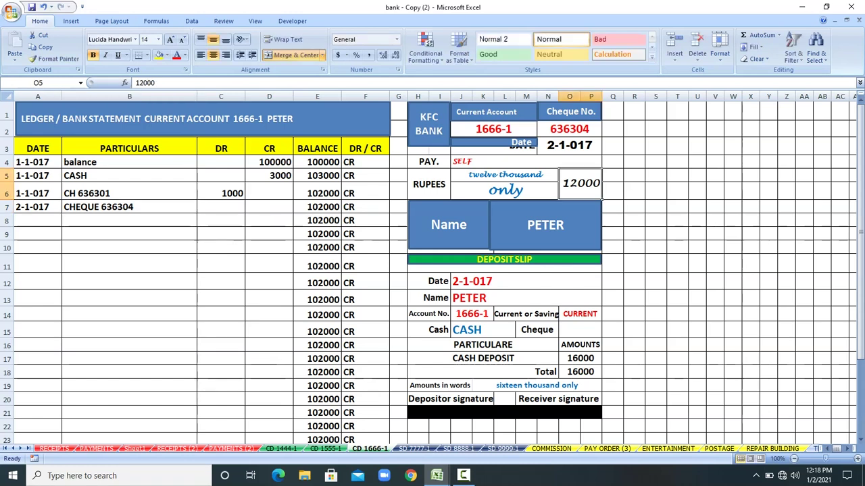
left_click(244, 212)
type("12000")
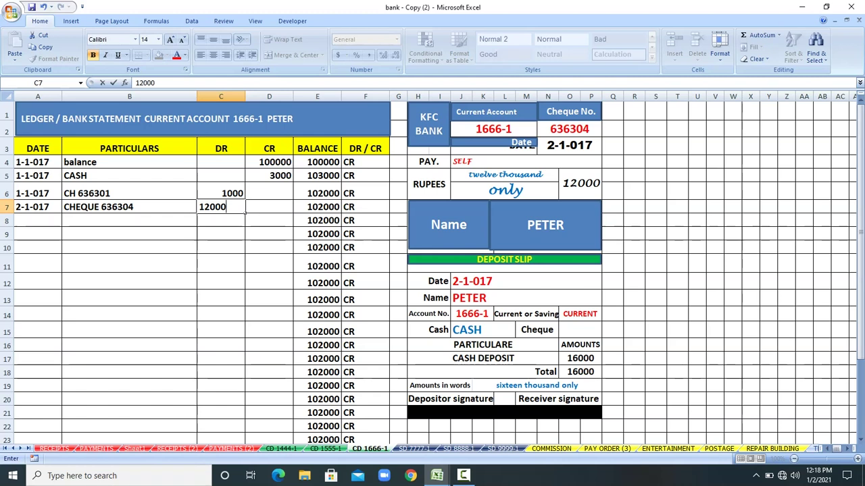
key("Return")
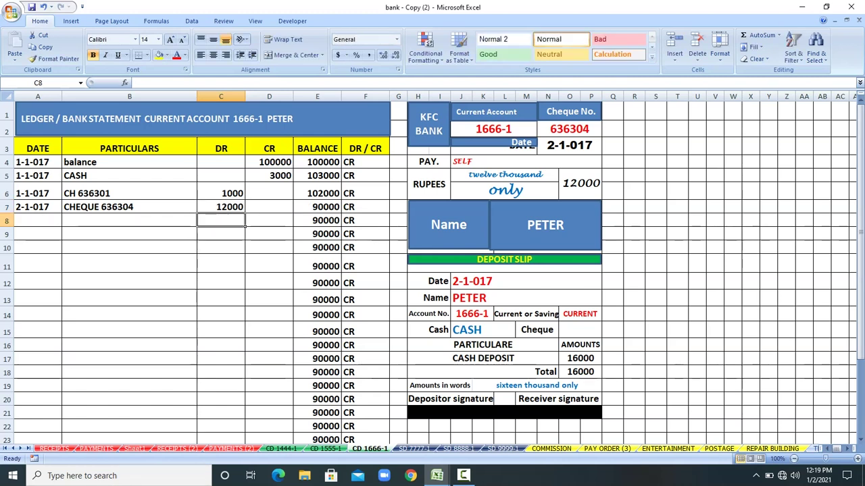
Copy the date 2-1-017 from row 7 to row 8 of the third current account's ledger
left_click(32, 207)
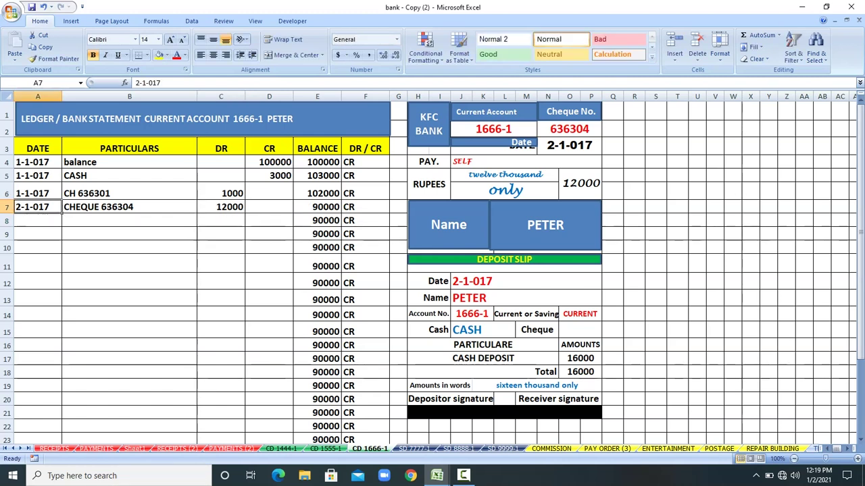
right_click(31, 207)
left_click(54, 228)
left_click(37, 220)
right_click(43, 221)
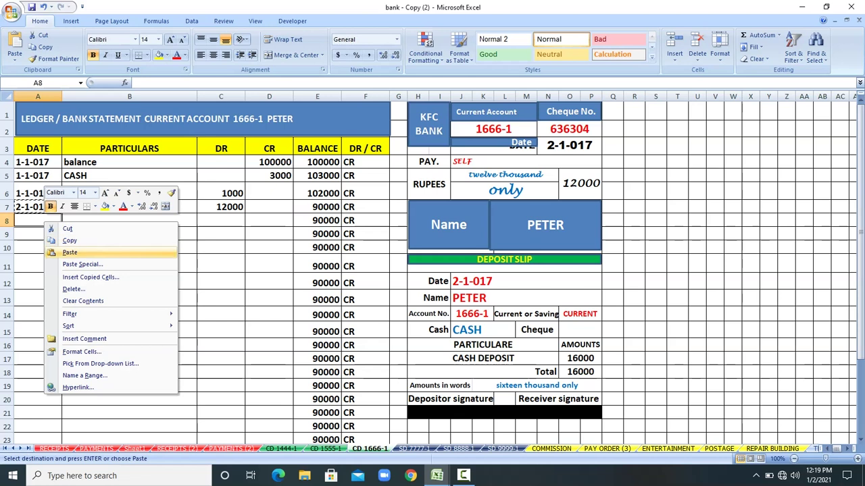
left_click(67, 251)
Post the deposit slip in row 8 of the third current account's ledger with particulars CASH and a credit of 16000
left_click(493, 281)
left_click_drag(507, 281, 558, 398)
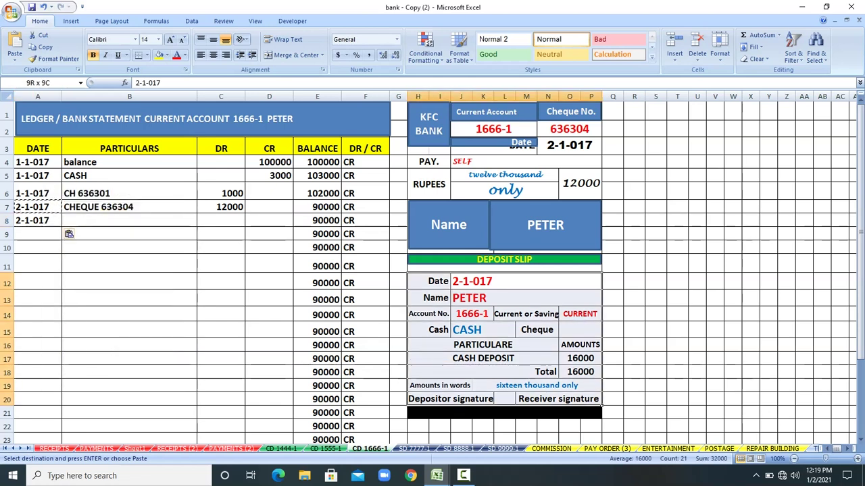
left_click(75, 220)
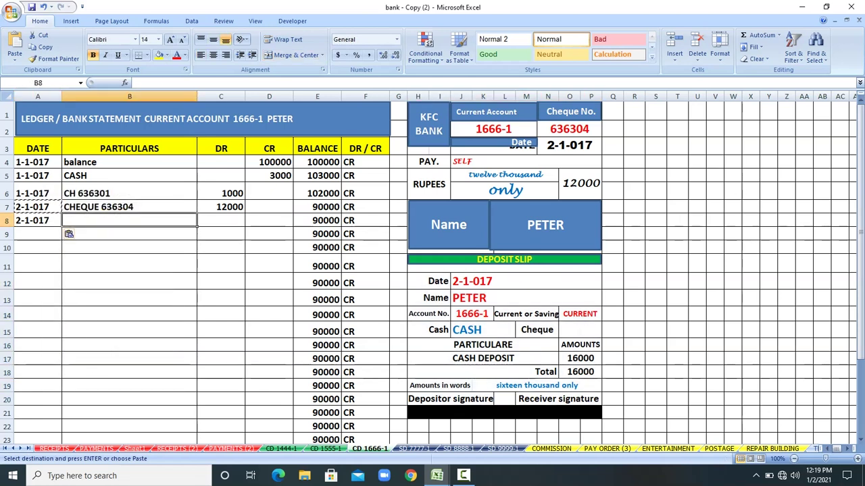
type("CASH")
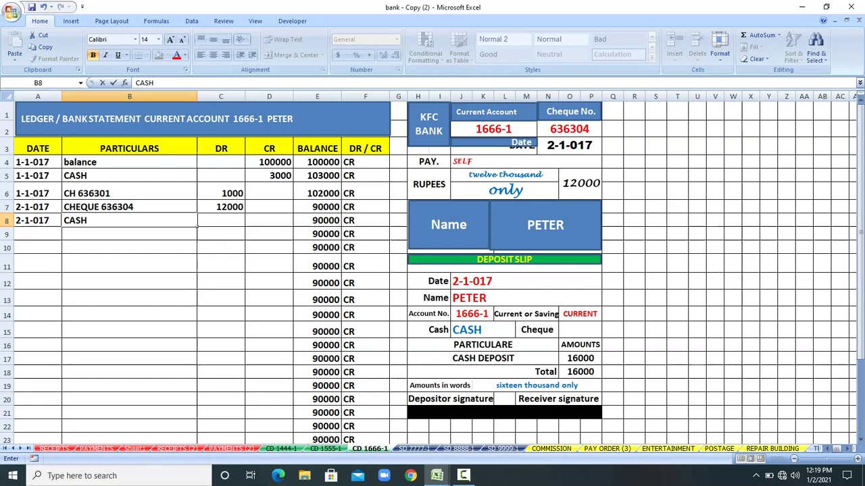
key("Tab")
key("Tab")
type("16000")
key("Return")
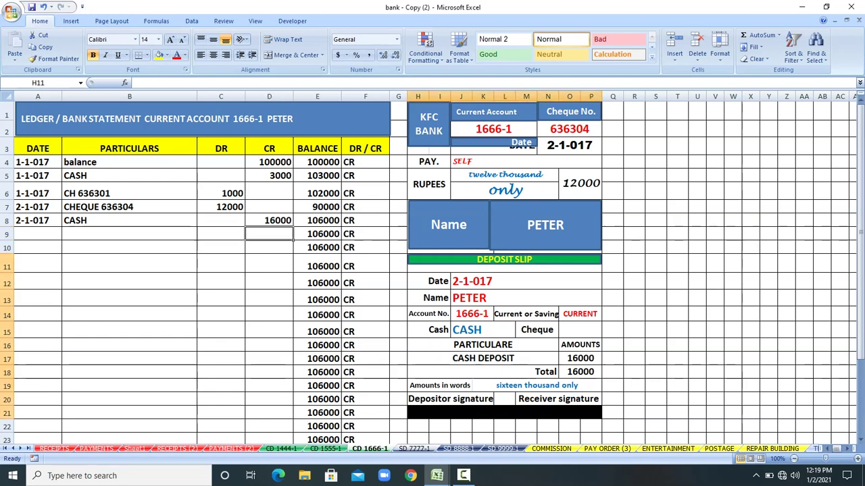
Enter the date 2-1-017 and particulars CHEQUE plus the cheque's number in row 7 of the first saving account's ledger
key("ctrl+Page_Down")
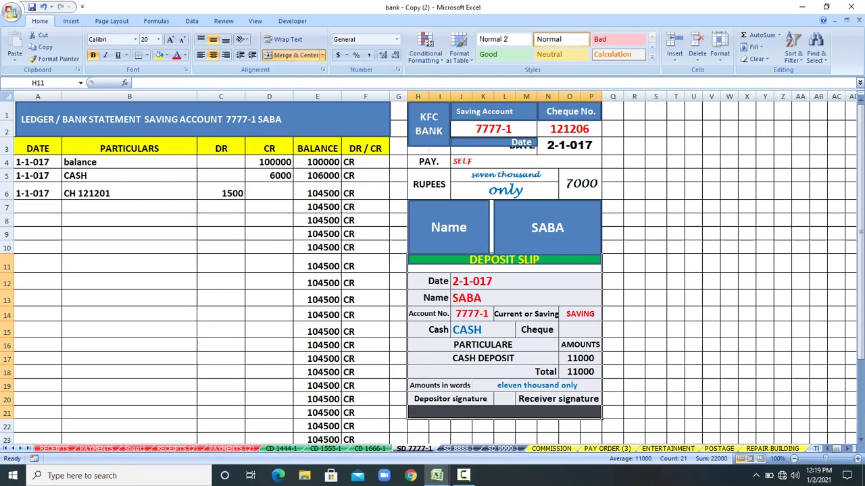
left_click(59, 210)
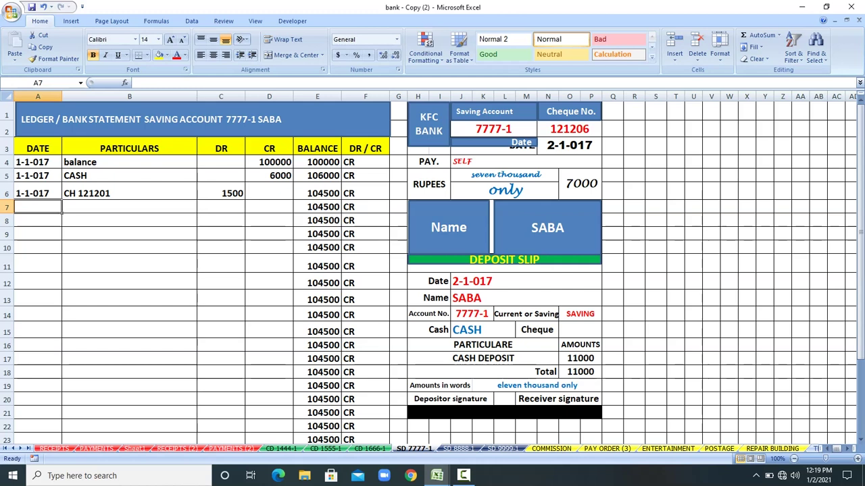
type("2-1-017")
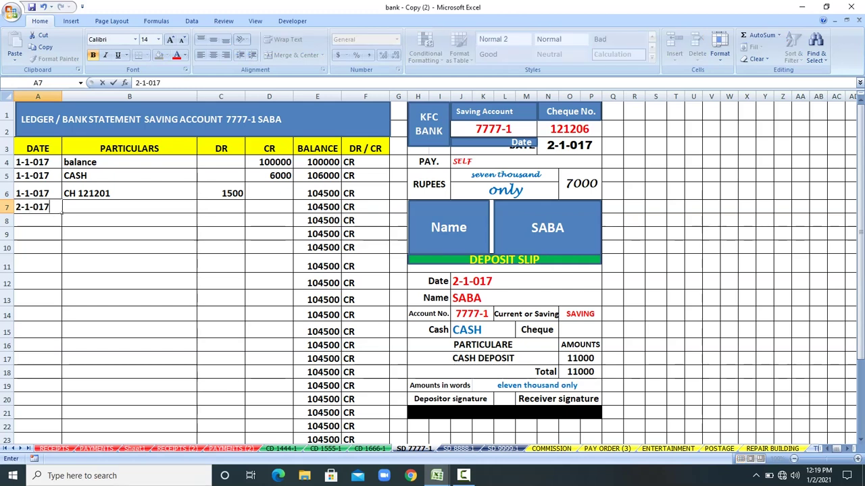
key("Tab")
type("CHEQUE")
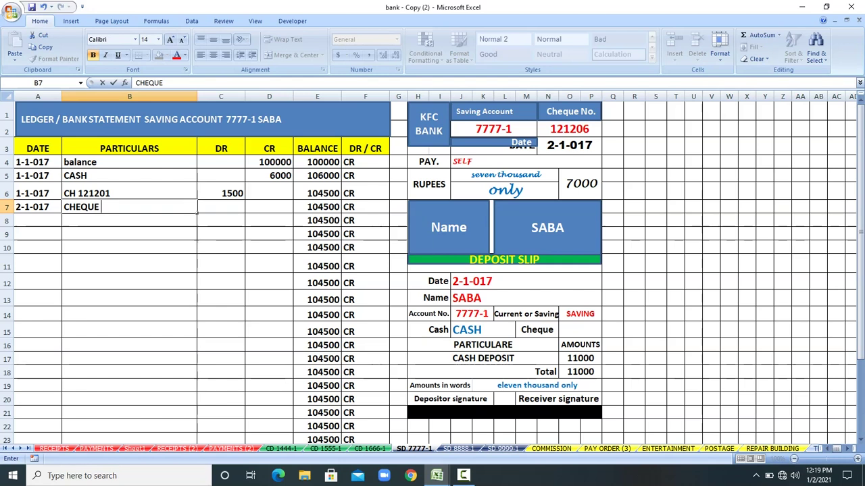
type(" 121206")
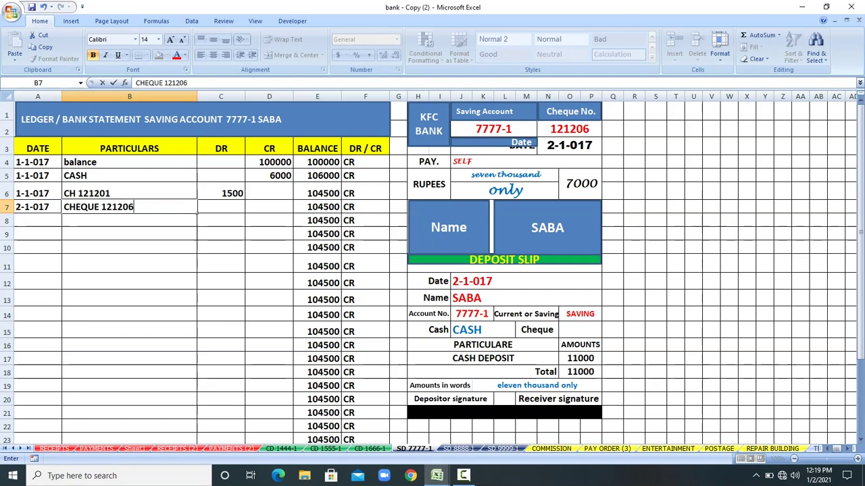
left_click(594, 193)
left_click(242, 209)
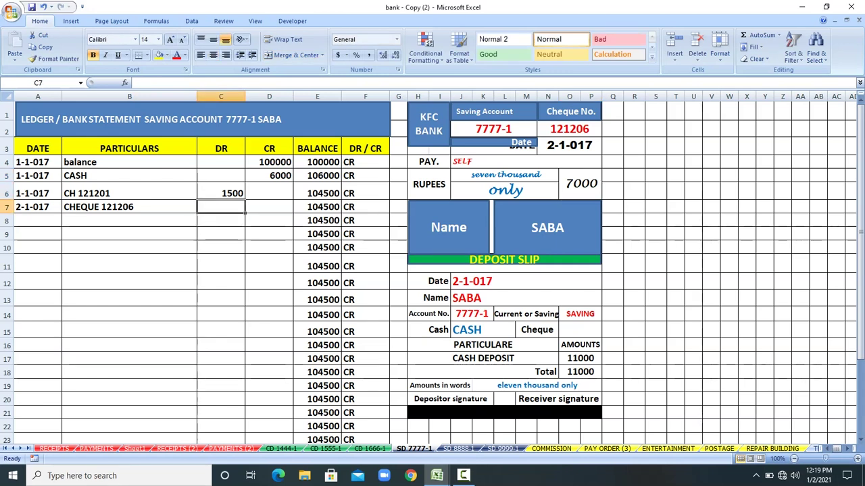
Enter 7000 as the debit amount of the cheque entry in cell C7
type("7000")
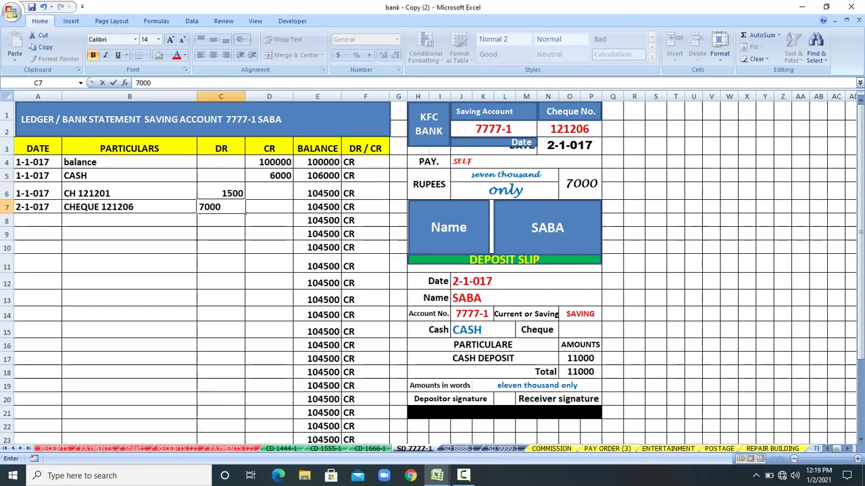
key("Return")
Check the deposit slip and copy the date 2-1-017 from cell A7 into A8 for the deposit entry
left_click_drag(461, 281, 599, 404)
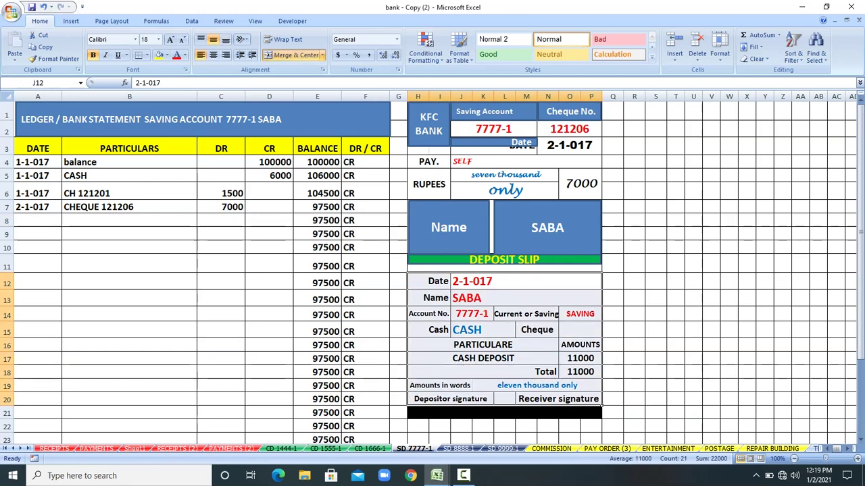
left_click(579, 372)
left_click(37, 207)
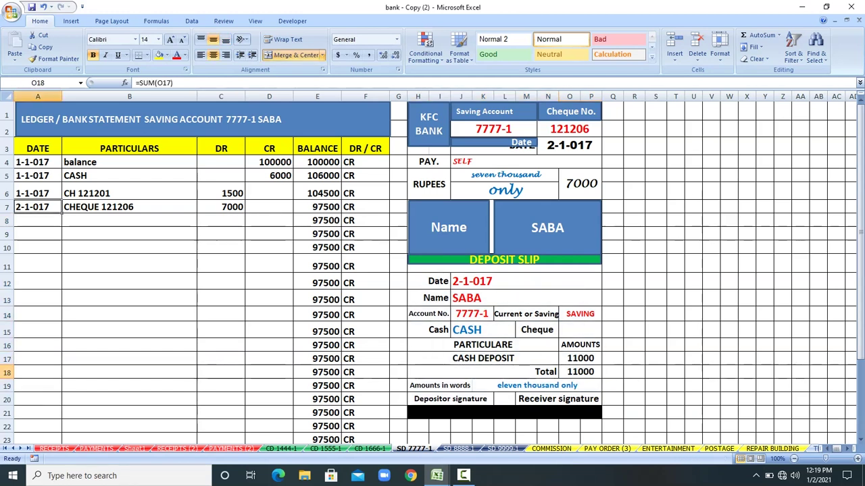
right_click(42, 207)
left_click(66, 228)
left_click(38, 220)
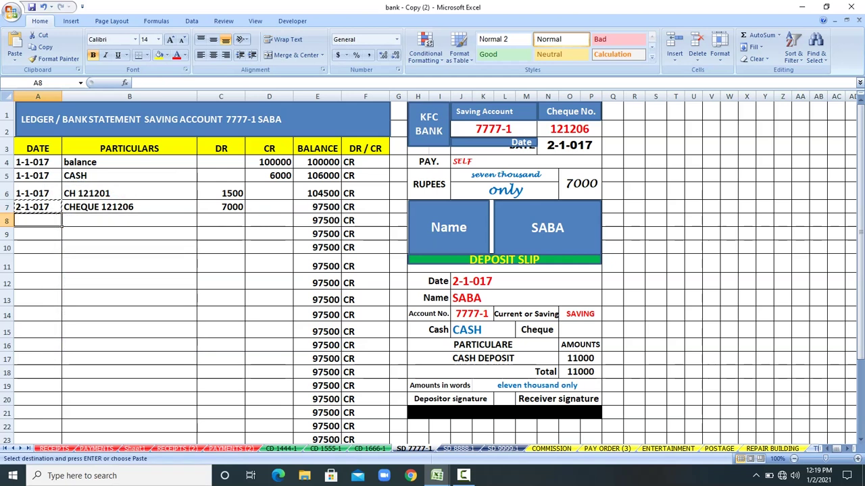
right_click(51, 221)
left_click(73, 251)
Record the deposit in row 8 with CASH as the particulars and 11000 as the credit amount
left_click(129, 220)
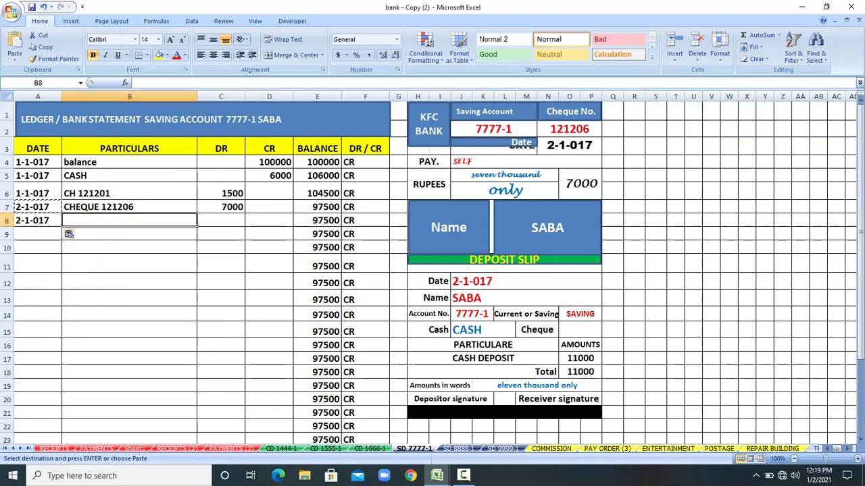
type("CASH")
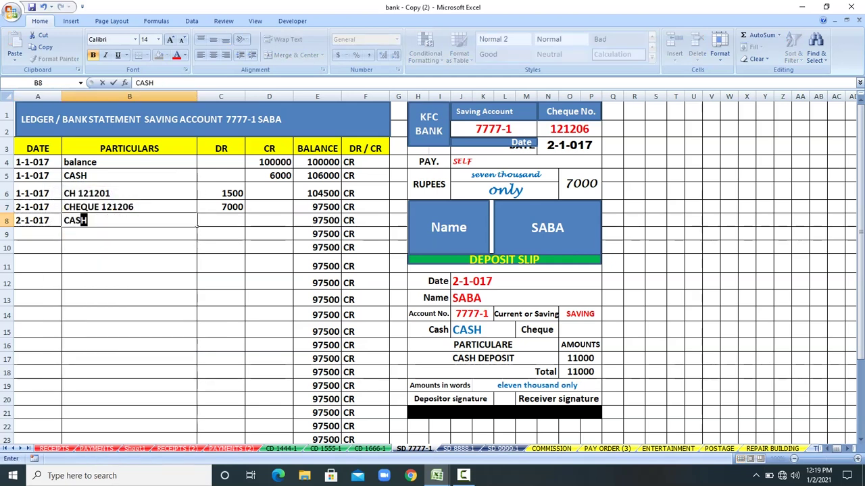
key("Tab")
key("Tab")
type("1")
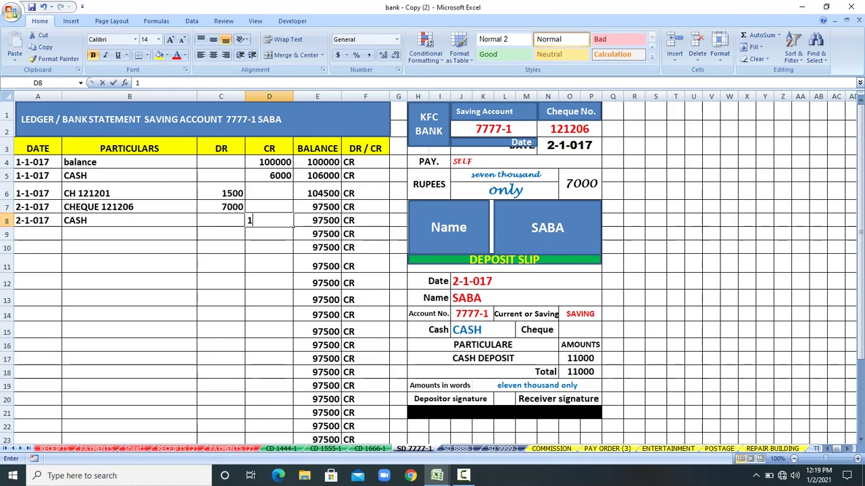
type("1000")
key("Return")
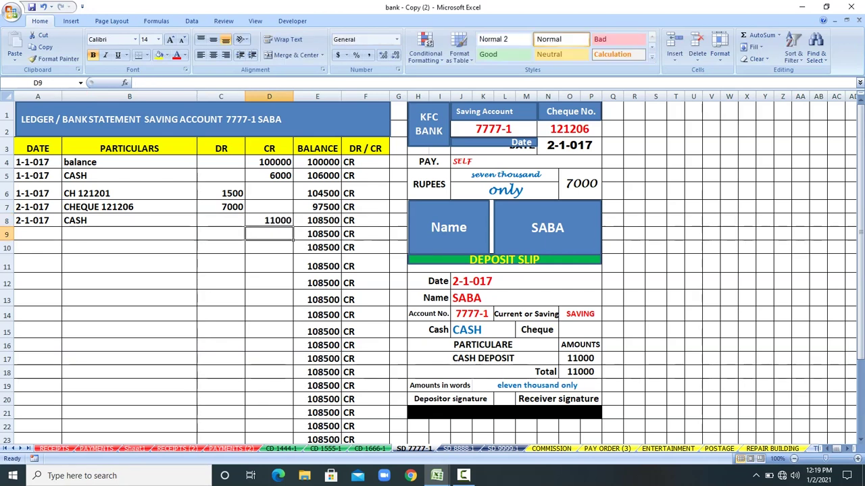
Go to the next saving account's ledger sheet, check its cheque and enter the date 2-1-017 in cell A7
left_click(458, 449)
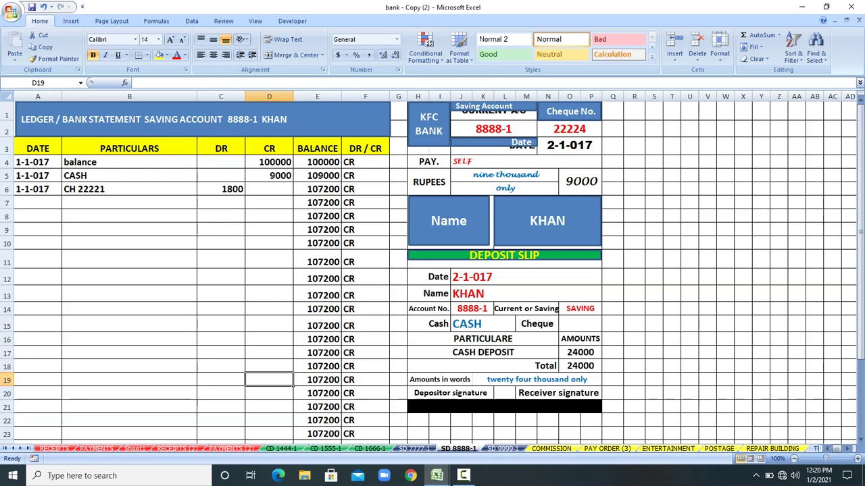
left_click_drag(570, 129, 601, 194)
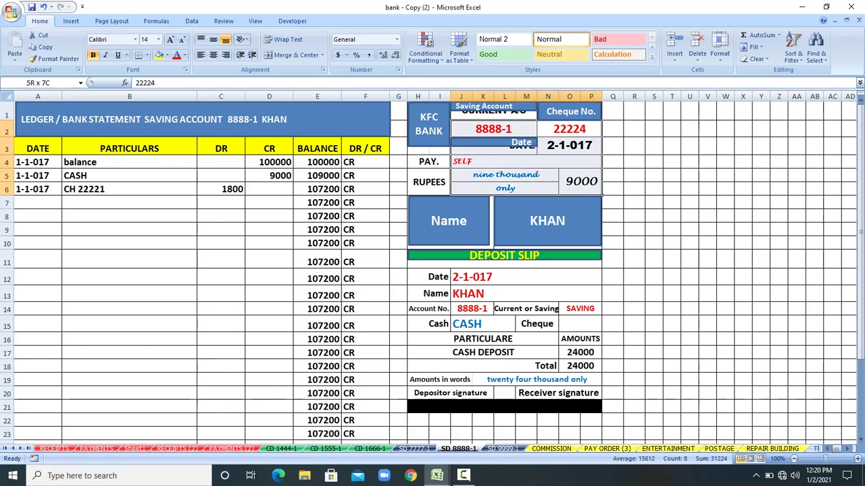
left_click(600, 192)
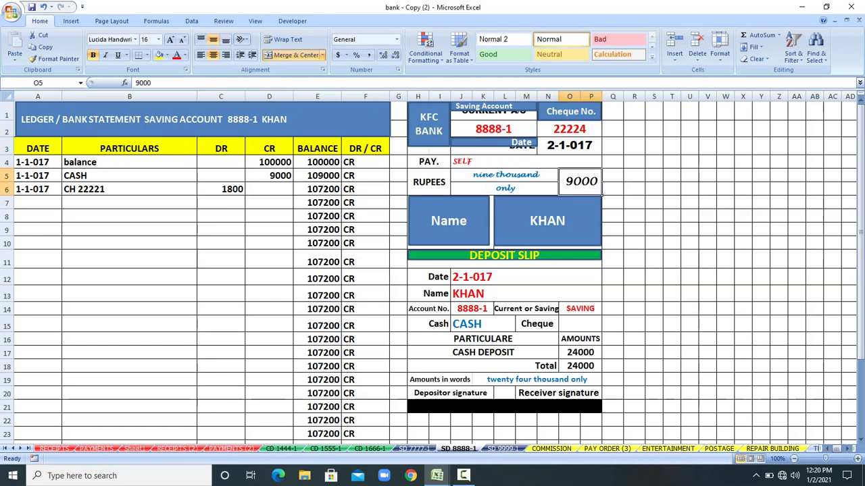
left_click(60, 205)
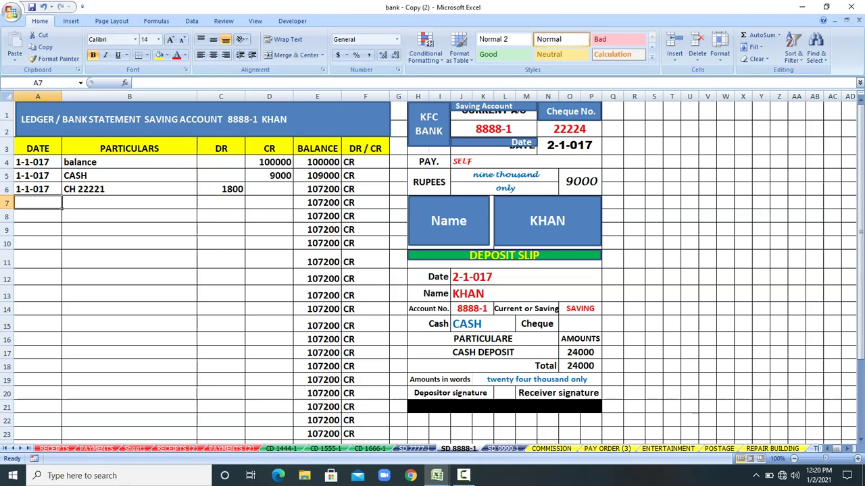
type("2-1-017")
key("Tab")
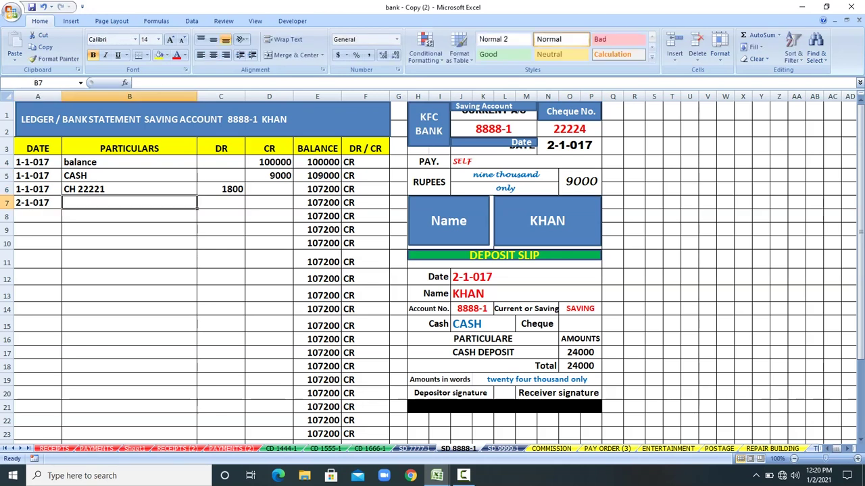
Complete row 7 with CHEQUE and the cheque's number as particulars and 9000 as the debit amount
type("CHEQUE")
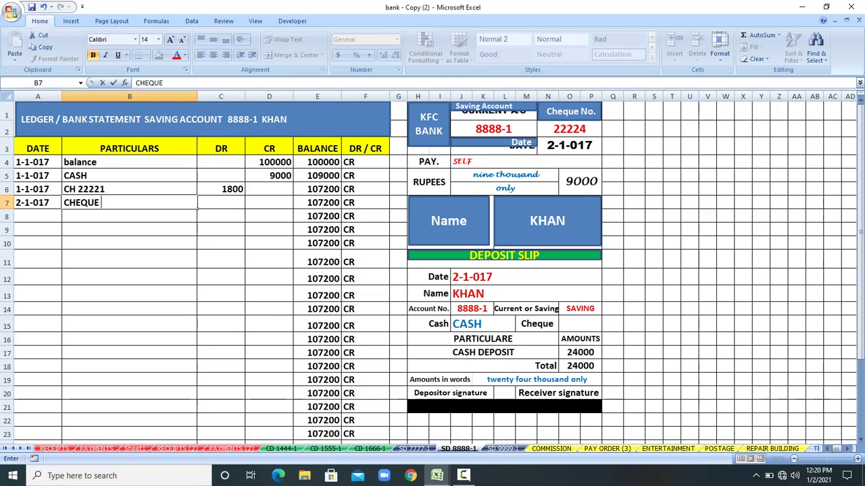
type(" 22224")
key("Tab")
type("9000")
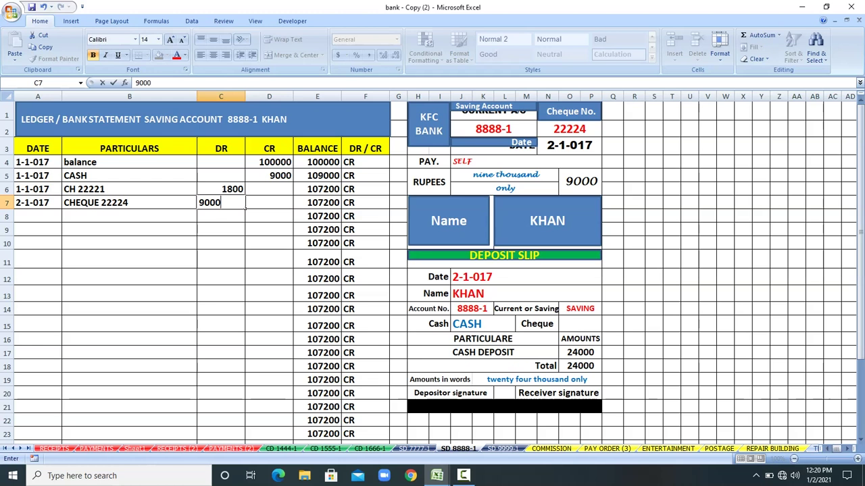
key("Return")
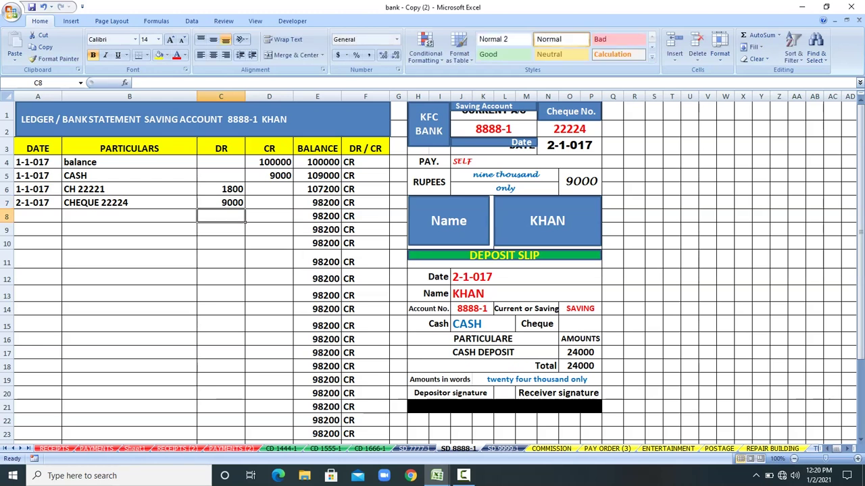
Copy the date from cell A7 of this ledger into A8
left_click(37, 202)
right_click(29, 203)
left_click(56, 221)
right_click(43, 215)
left_click(69, 246)
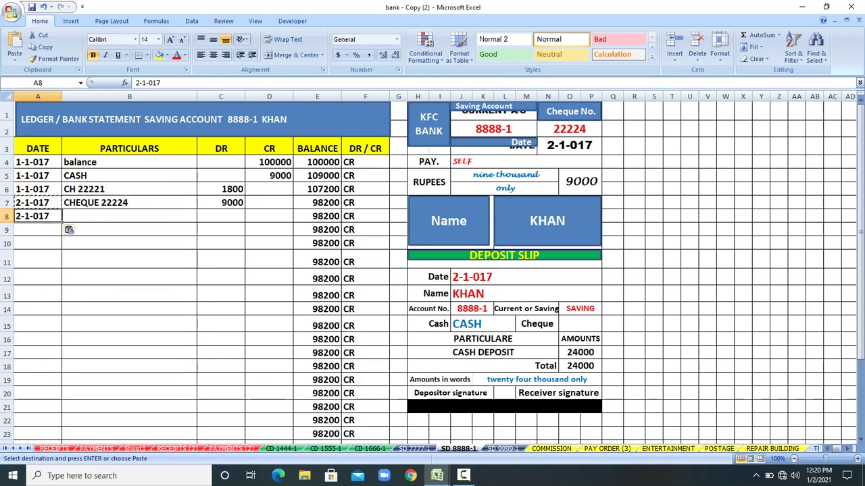
Record the slip's deposit in row 8 with CASH as the particulars and 24000 as the credit amount
key("Tab")
type("CASH")
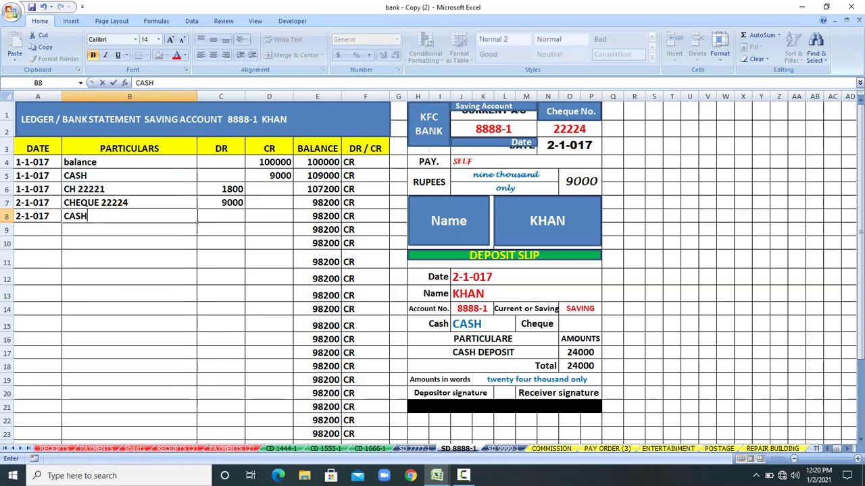
left_click(579, 365)
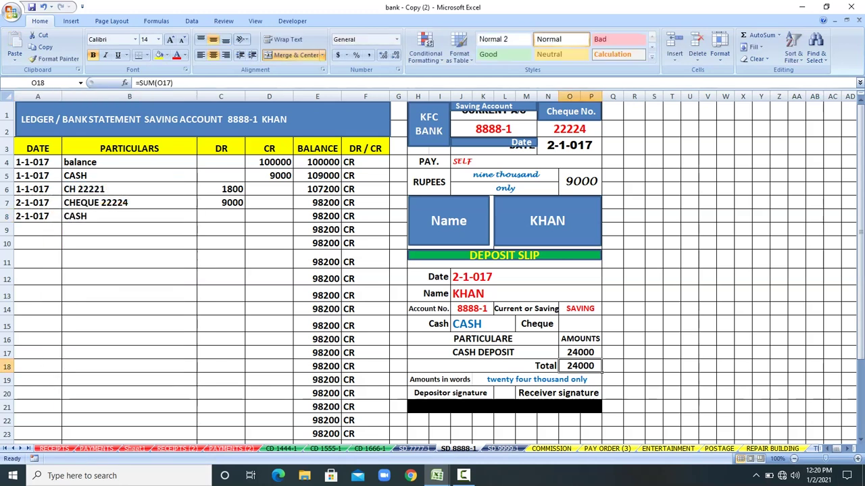
left_click(290, 219)
type("24000")
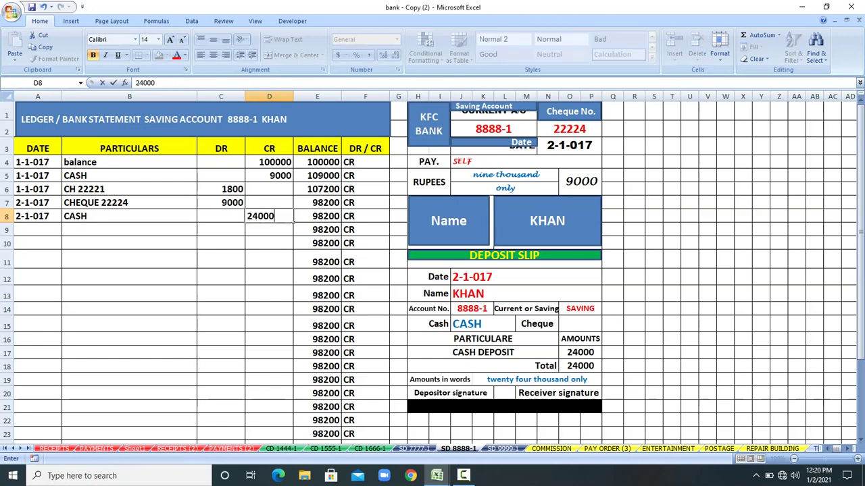
key("Return")
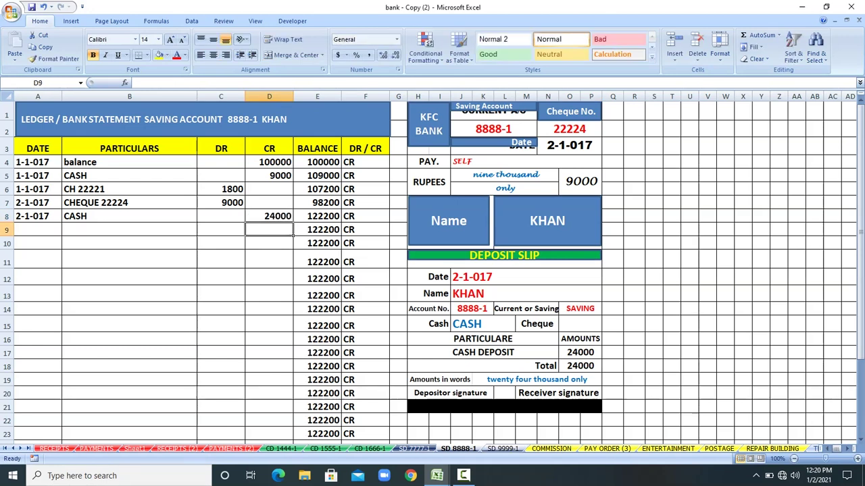
Go to the last saving account's ledger sheet and enter the date 2-1-017 in cell A9
key("ctrl+Page_Down")
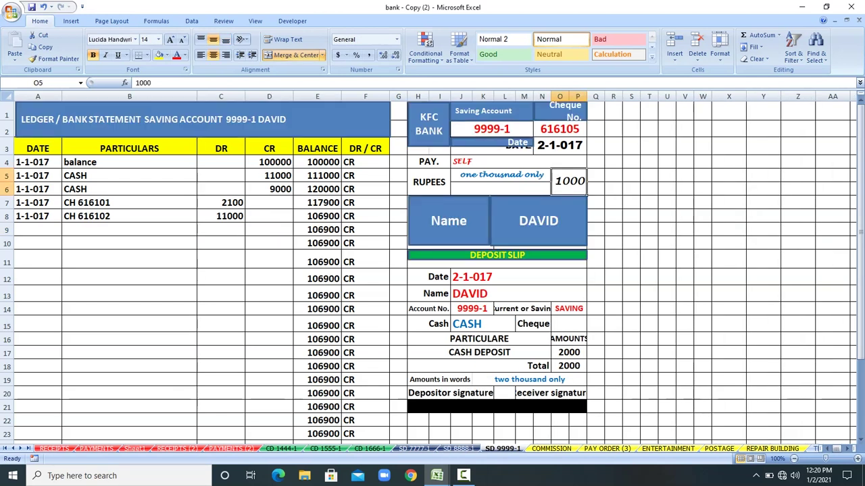
left_click(38, 229)
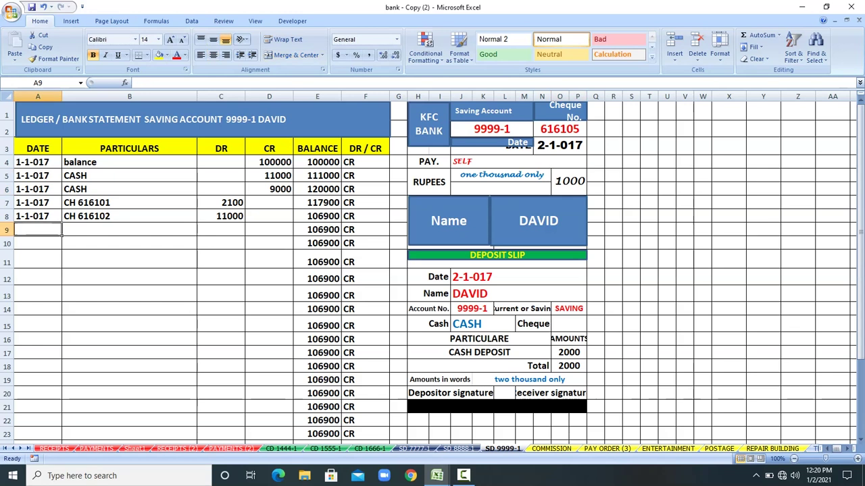
type("2-1-017")
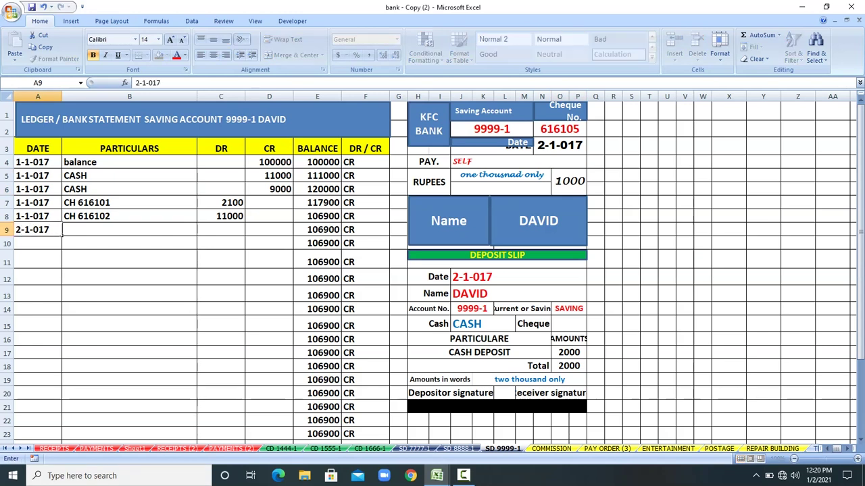
key("Tab")
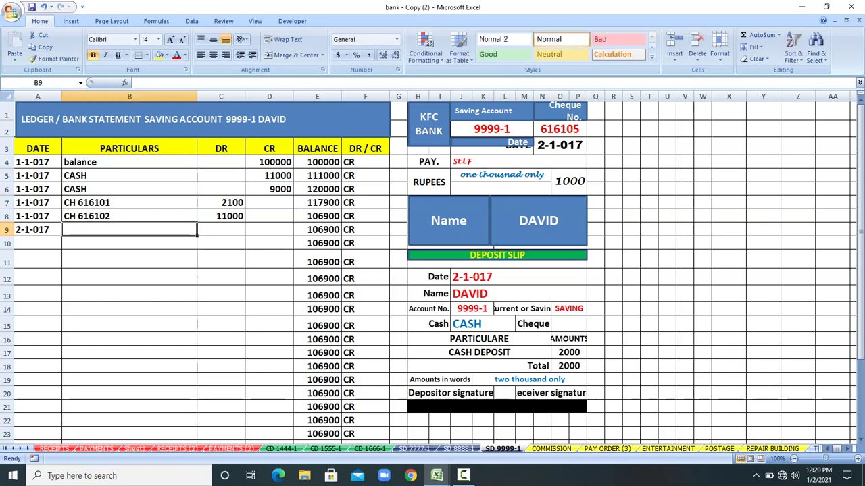
Complete row 9 with CHEQUE and the cheque's number as particulars and 1000 as the debit amount
type("CHEQUE")
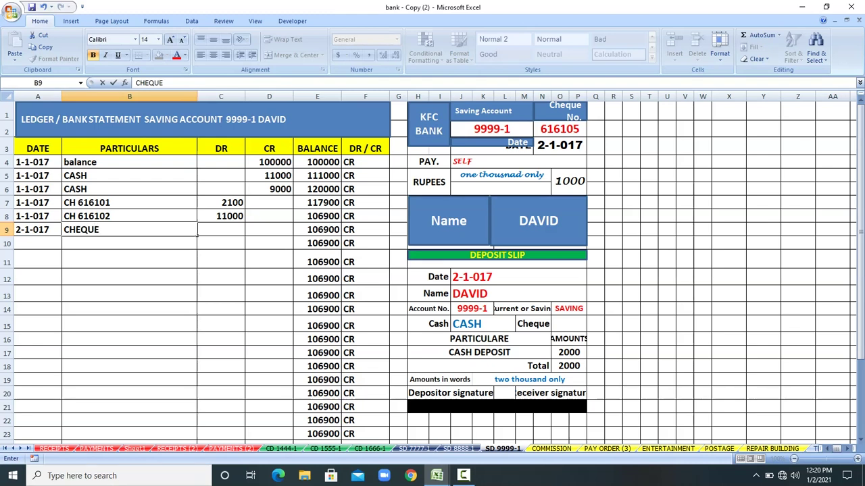
type(" 6161")
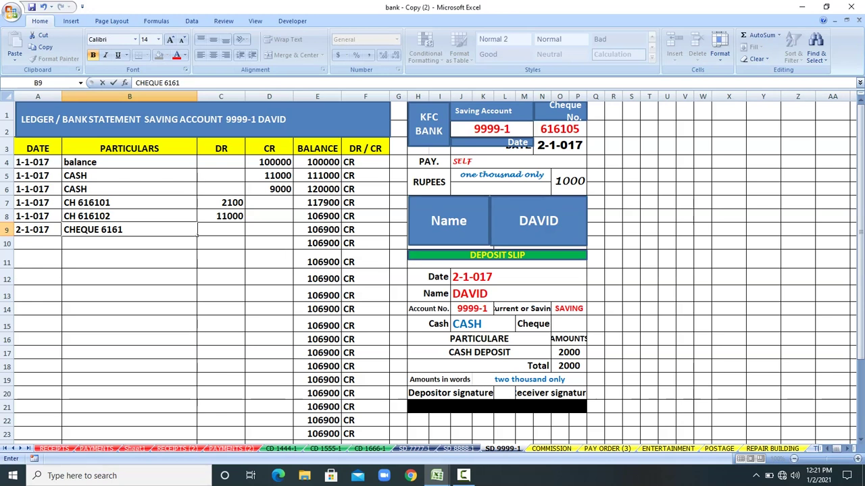
type("05")
key("Tab")
type("1000")
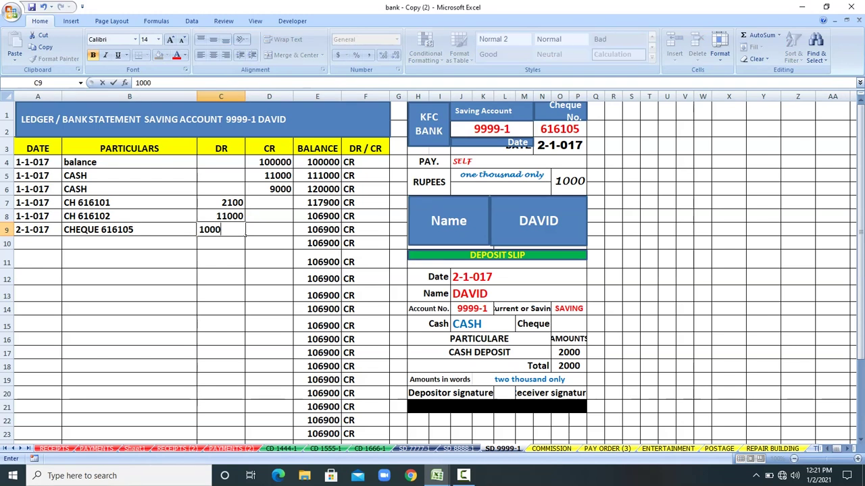
key("Return")
Review the deposit slip and copy the date 2-1-017 from cell A9 into A10
left_click_drag(413, 277, 587, 411)
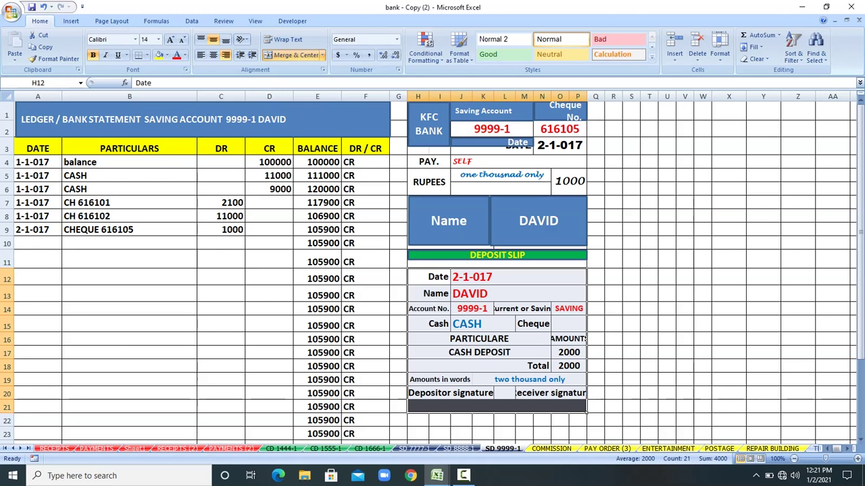
right_click(39, 229)
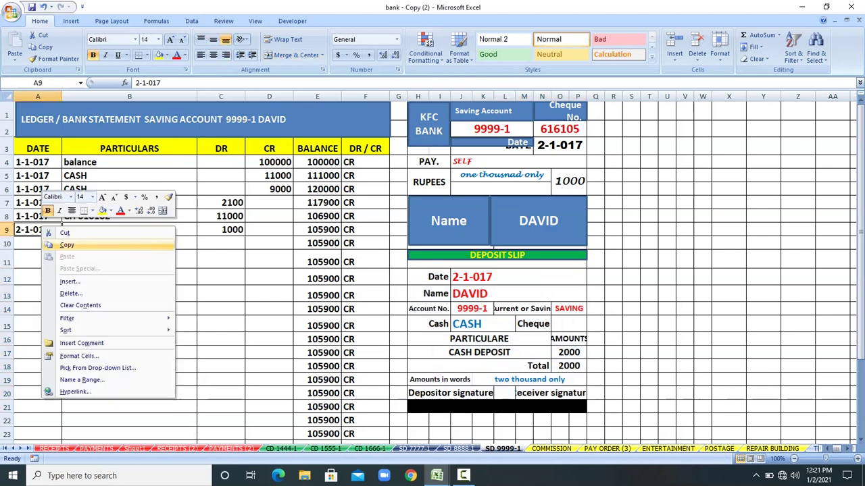
left_click(67, 244)
right_click(51, 244)
left_click(75, 274)
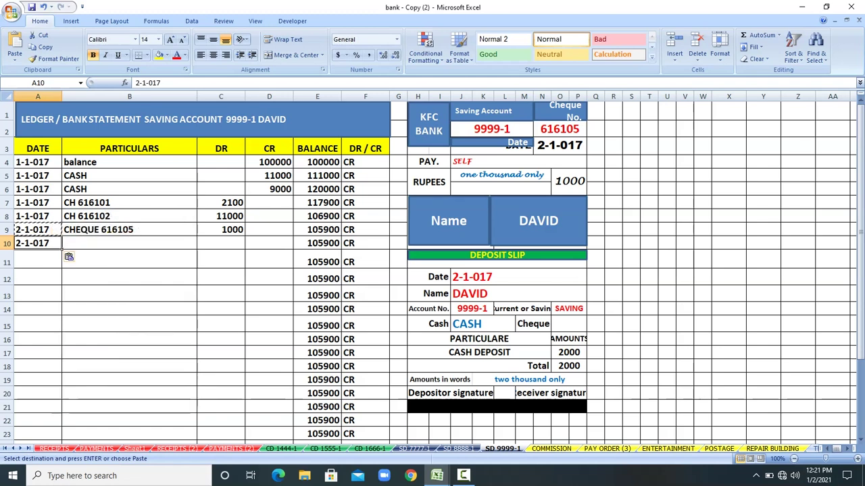
Record the deposit in row 10 with CASH as the particulars and 2000 as the credit amount
left_click(128, 242)
type("CASH")
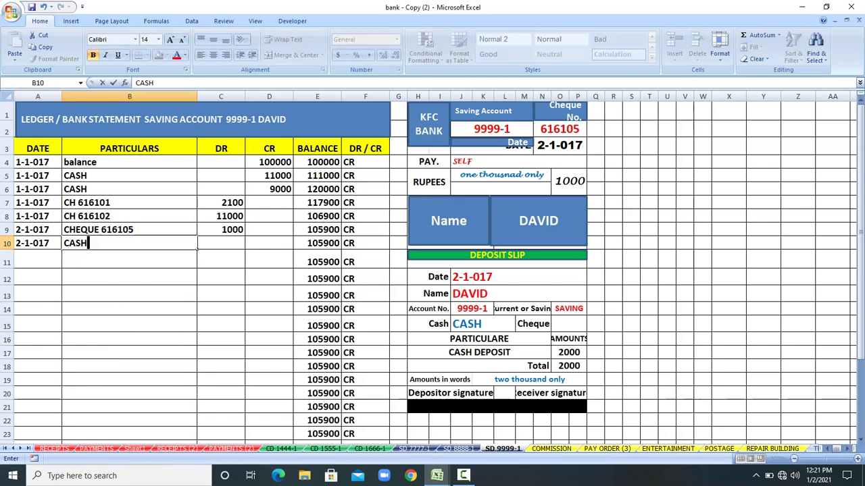
left_click(269, 242)
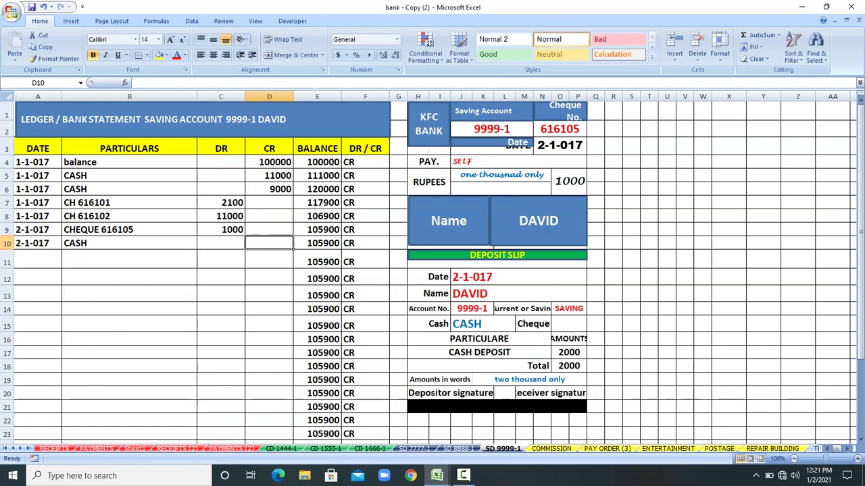
type("2000")
key("Return")
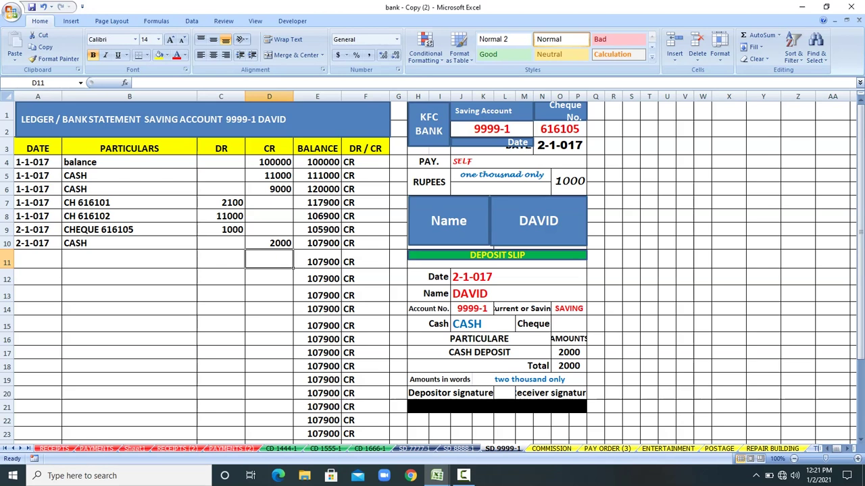
On the COMMISSION sheet, colour the commission label and amount red in all three remittance applications
key("ctrl+Page_Down")
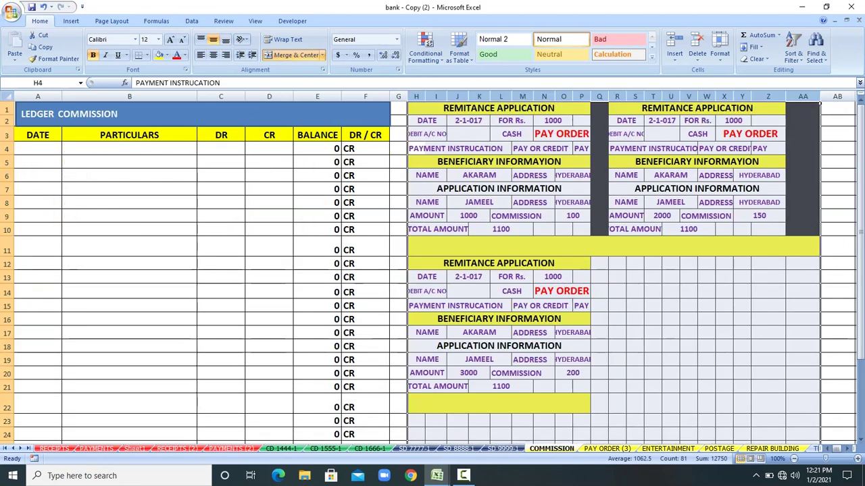
left_click_drag(540, 216, 567, 217)
left_click(509, 215)
left_click_drag(511, 216, 589, 221)
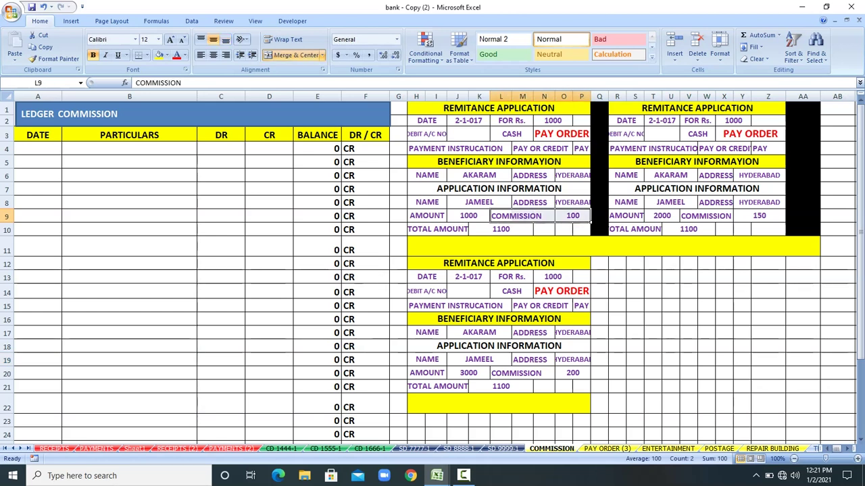
left_click(175, 55)
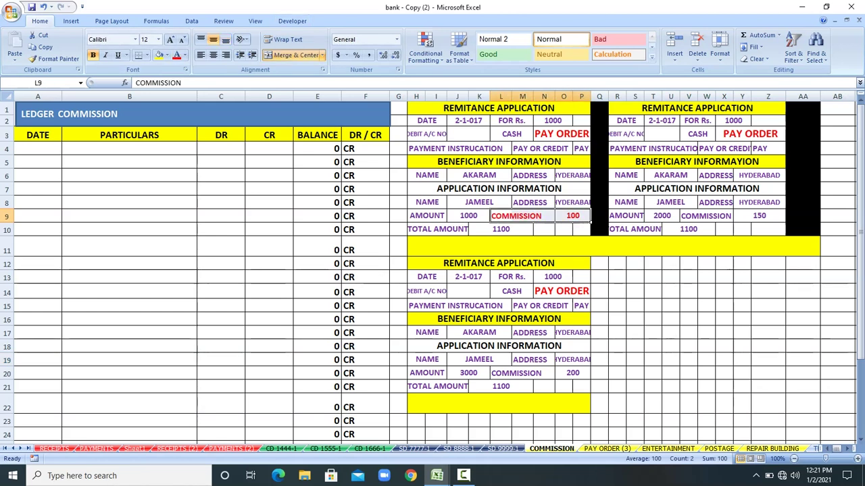
left_click_drag(702, 216, 782, 217)
left_click(175, 54)
left_click(512, 374)
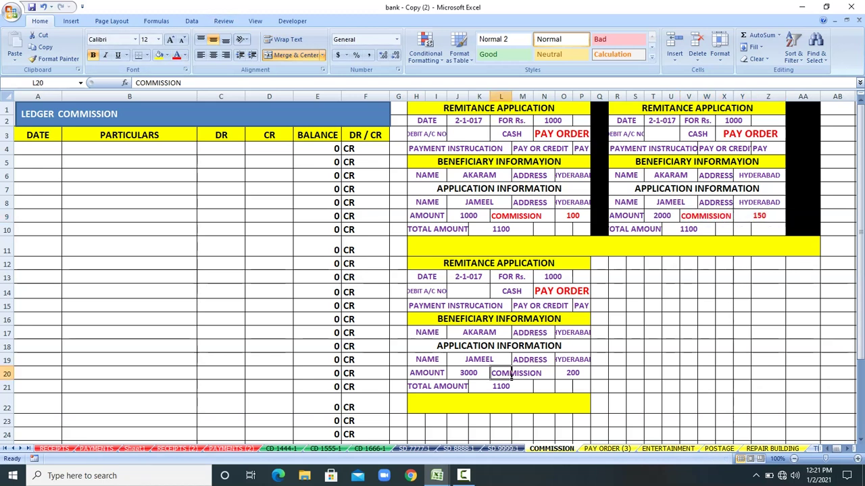
left_click_drag(512, 376, 585, 377)
left_click(175, 55)
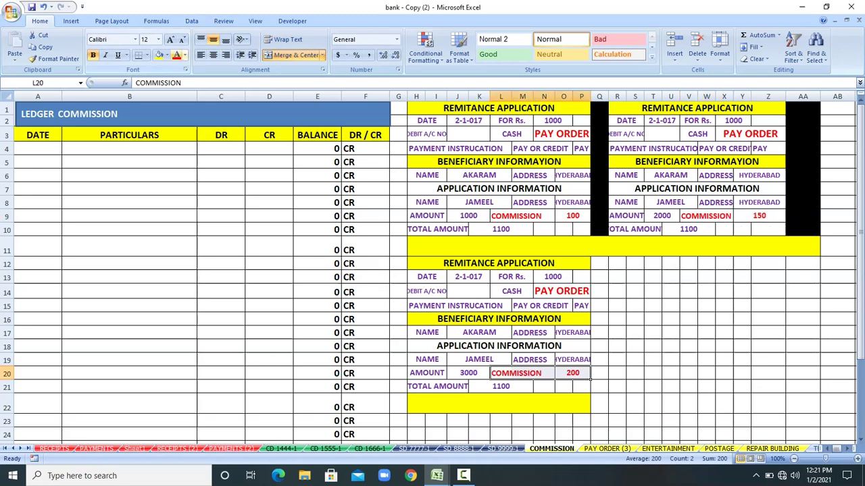
Enter the date 2-1-017 in cell A4 of the commission ledger and copy it into A5 and A6
left_click(60, 152)
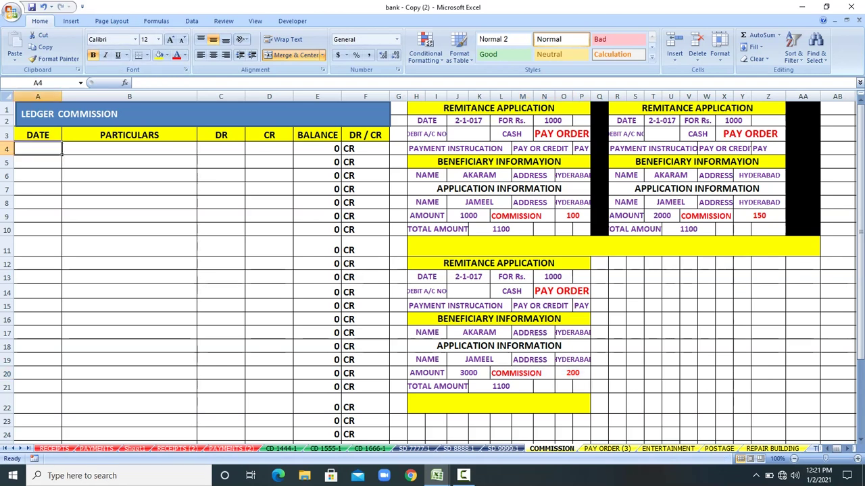
type("2-1-017")
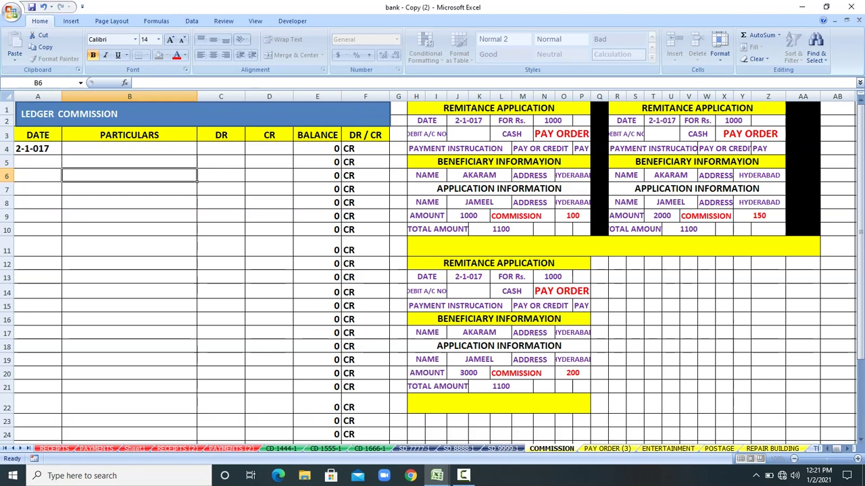
left_click(53, 149)
right_click(52, 148)
left_click(75, 165)
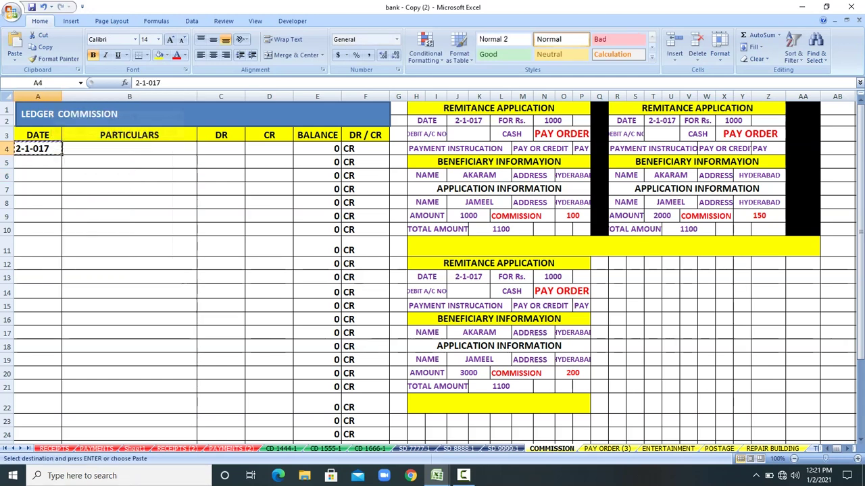
left_click(38, 163)
right_click(46, 168)
left_click(71, 206)
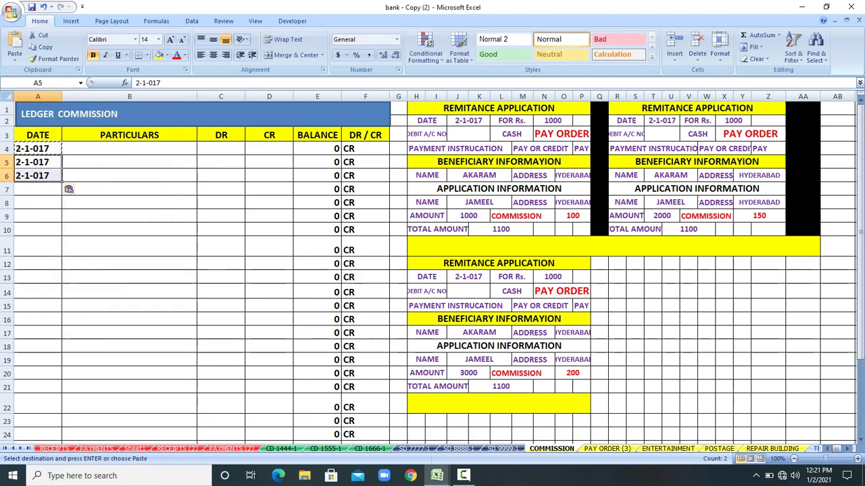
Enter CASH RECEIPTS as the particulars in B4 and fill it down to B6
key("Up")
key("Right")
type("CA")
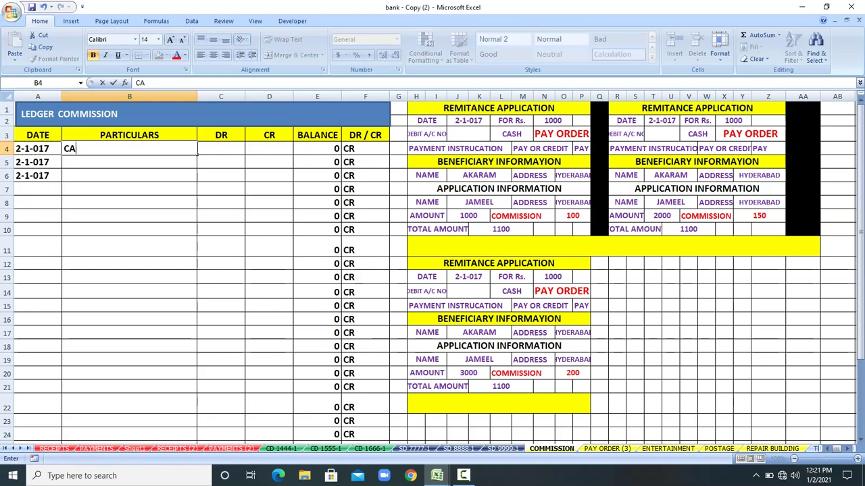
type("SH RECEIP")
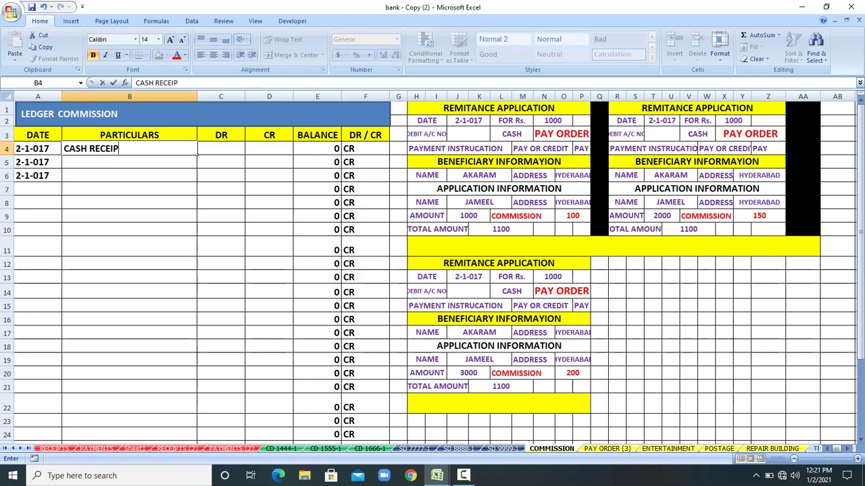
type("YTS")
key("Return")
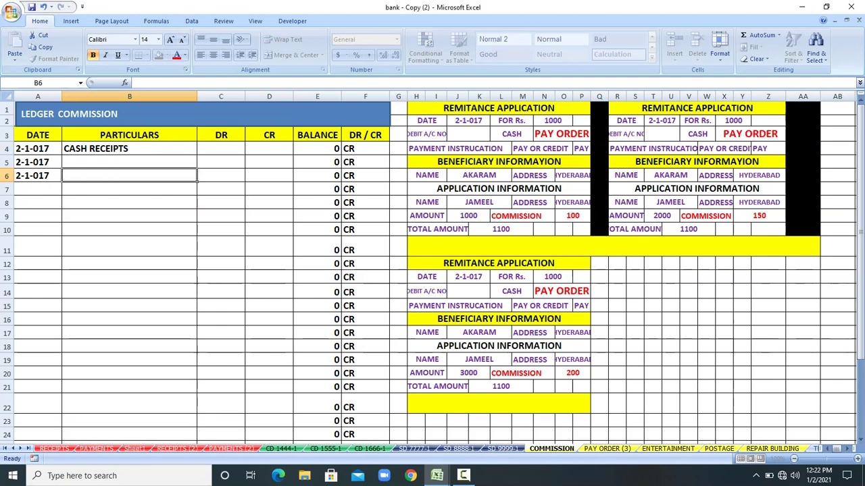
left_click(197, 153)
left_click_drag(197, 153, 198, 181)
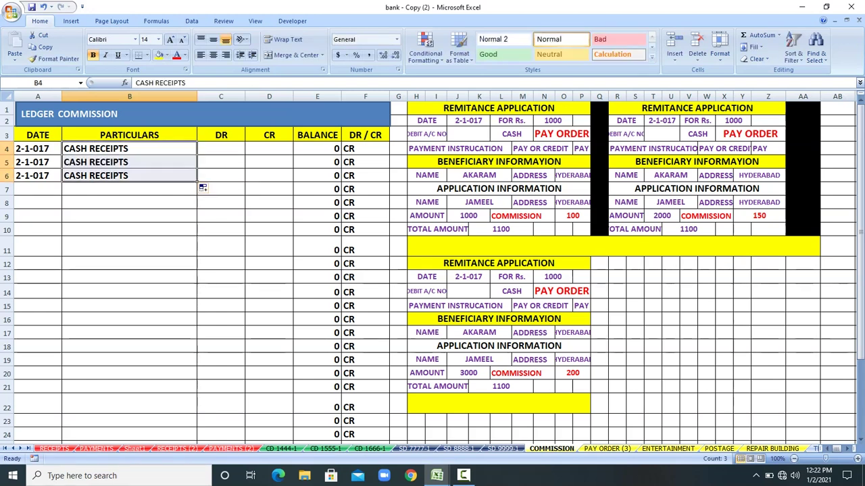
Enter the first application's commission of 100 as the credit amount in D4
left_click(572, 216)
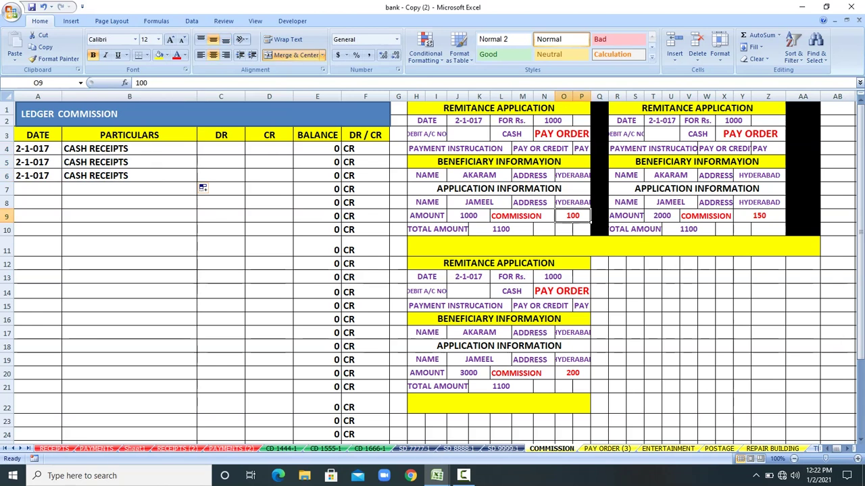
left_click(269, 148)
type("1")
key("Return")
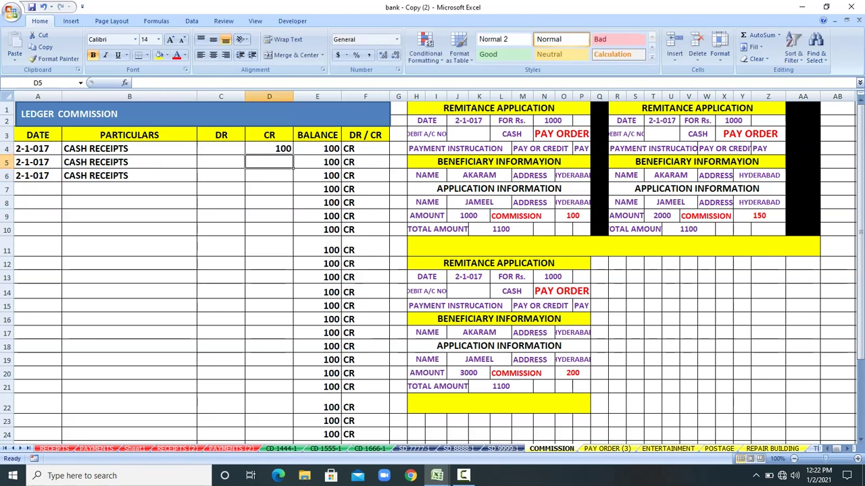
Enter 1500 as the credit amount in D5 for the second application's commission
left_click(758, 215)
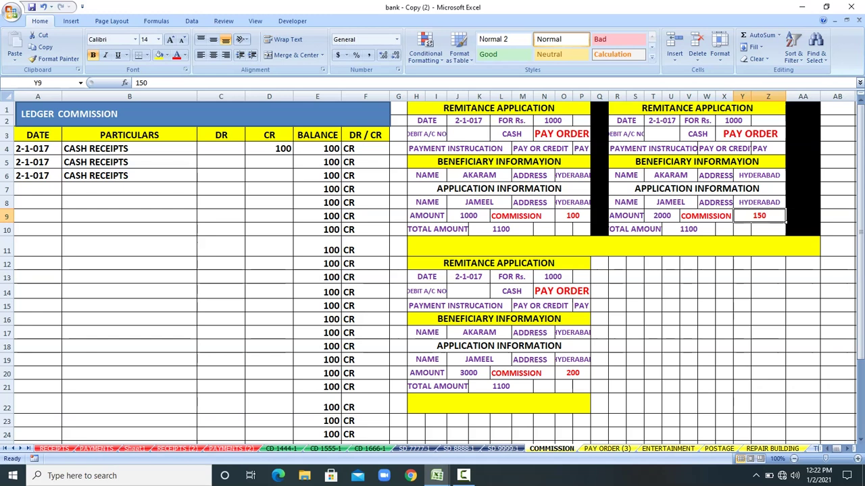
left_click(269, 162)
type("15")
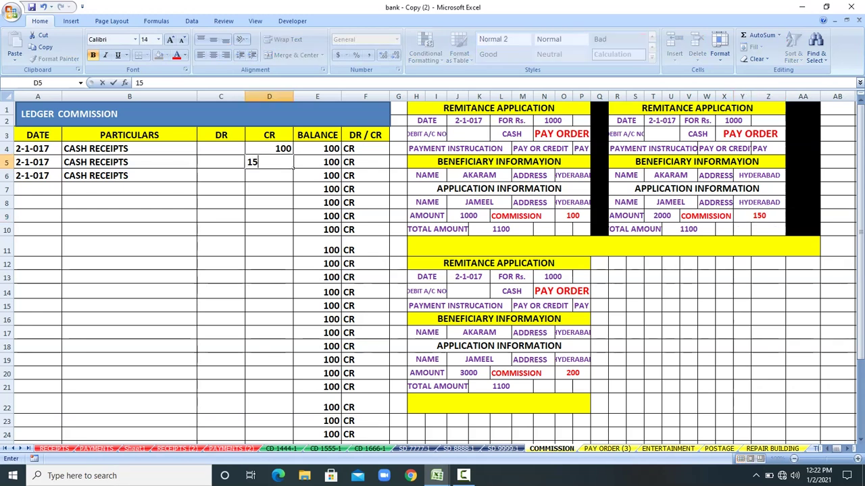
key("Return")
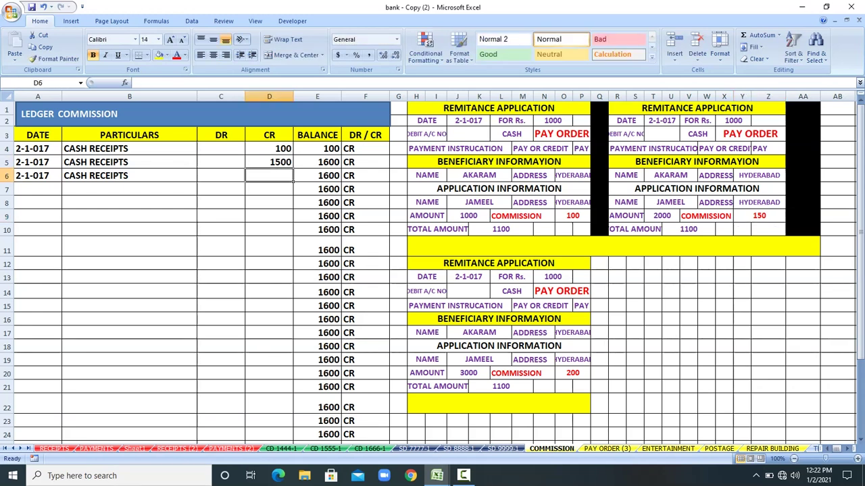
Enter the third application's commission of 200 as the credit in D6 and correct the credit in D5 to 150
left_click(573, 373)
left_click(269, 175)
type("200")
key("Return")
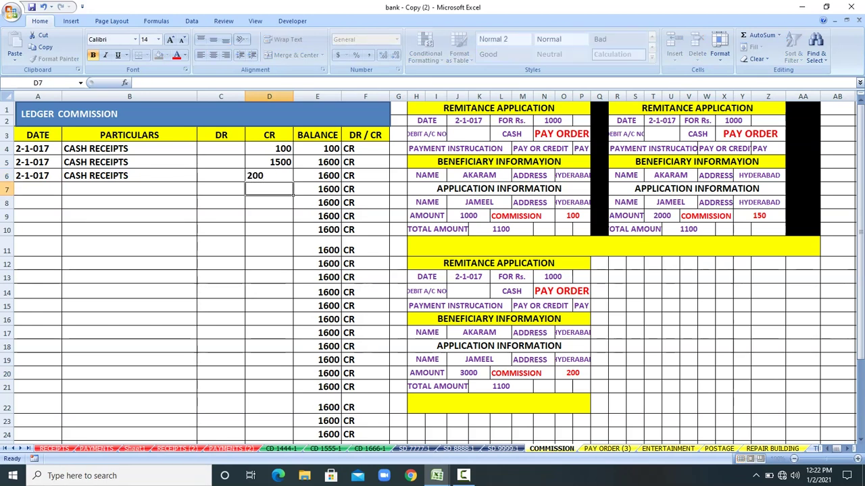
left_click(292, 162)
type("1")
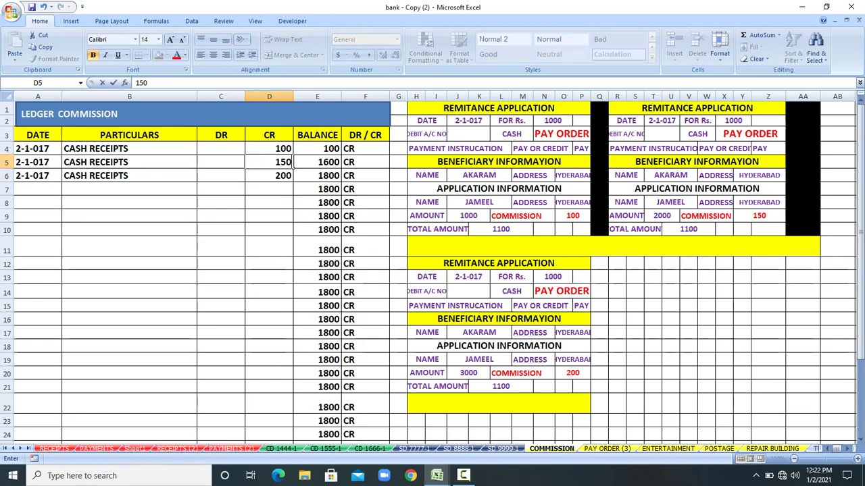
type("50")
key("Return")
On the PAY ORDER (3) sheet, draw a black straight arrow from the first application's PAY ORDER heading to its 1000 amount
key("ctrl+Page_Down")
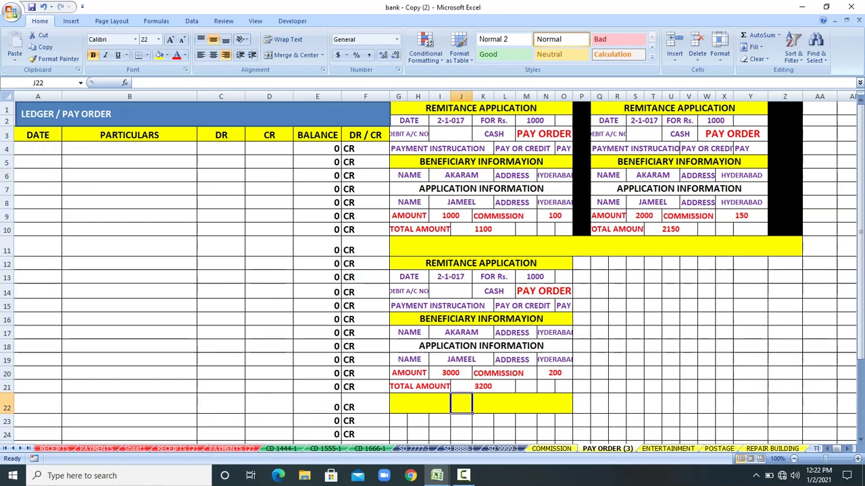
left_click_drag(409, 215, 451, 216)
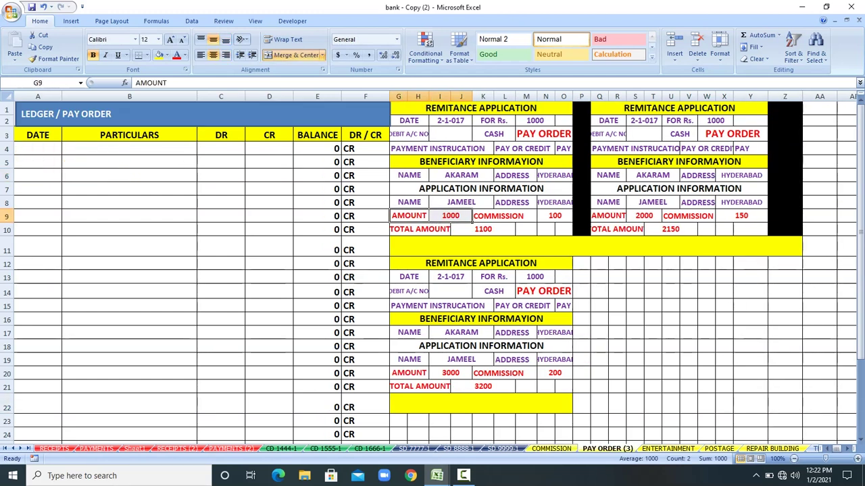
left_click(608, 216)
left_click_drag(626, 217, 662, 218)
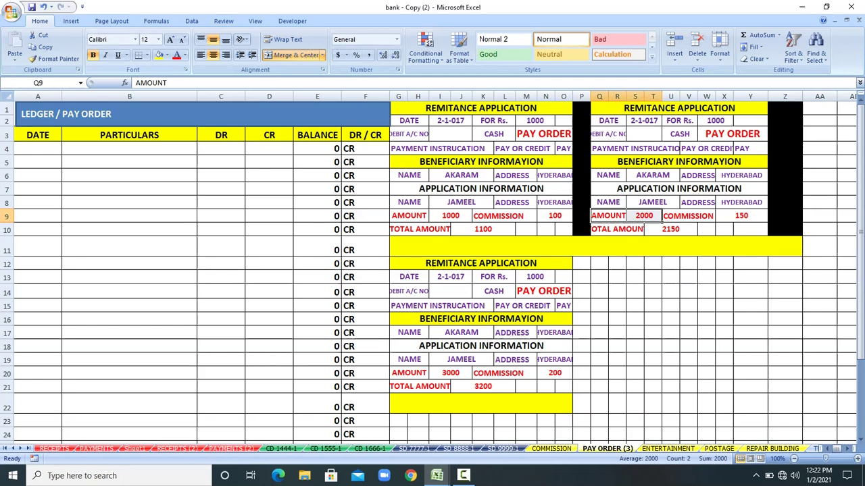
left_click(111, 21)
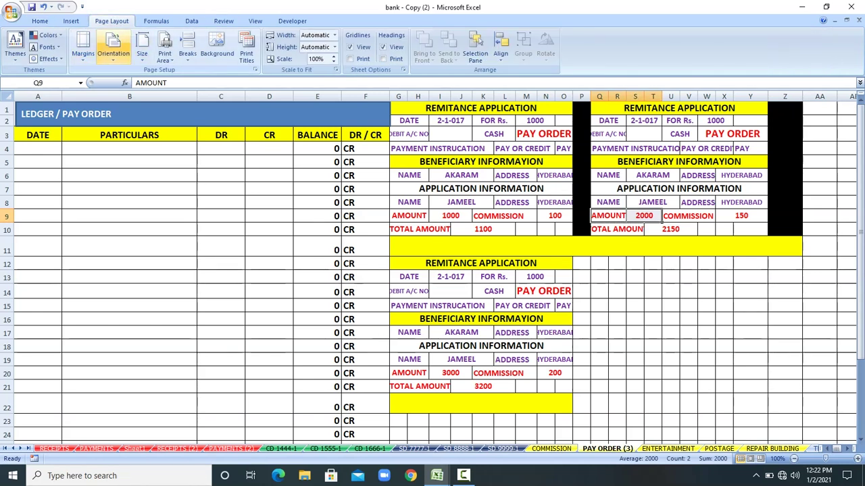
left_click(71, 21)
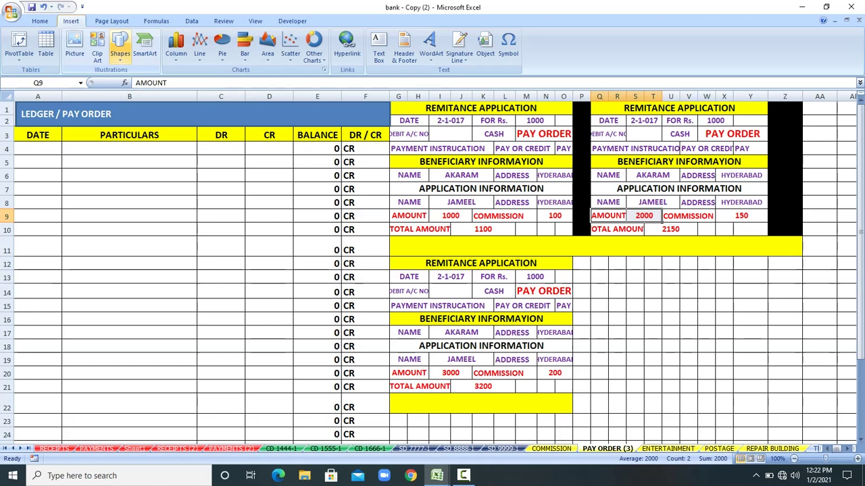
left_click(119, 47)
left_click(137, 82)
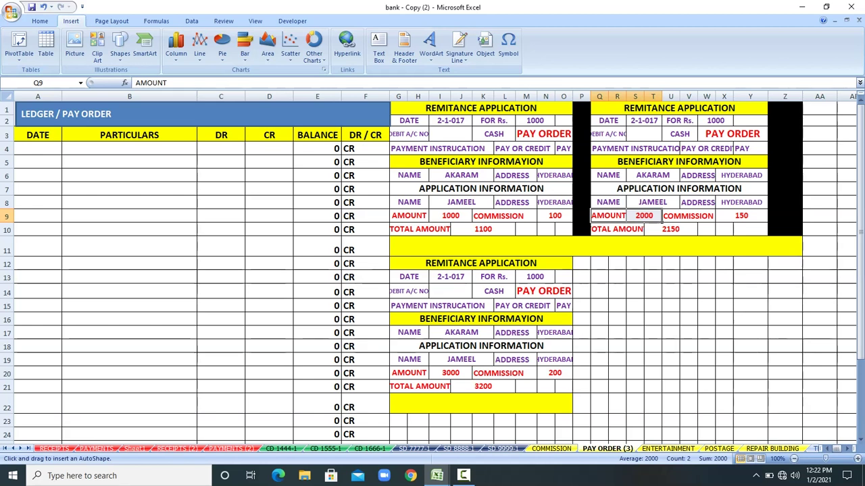
left_click_drag(538, 133, 463, 214)
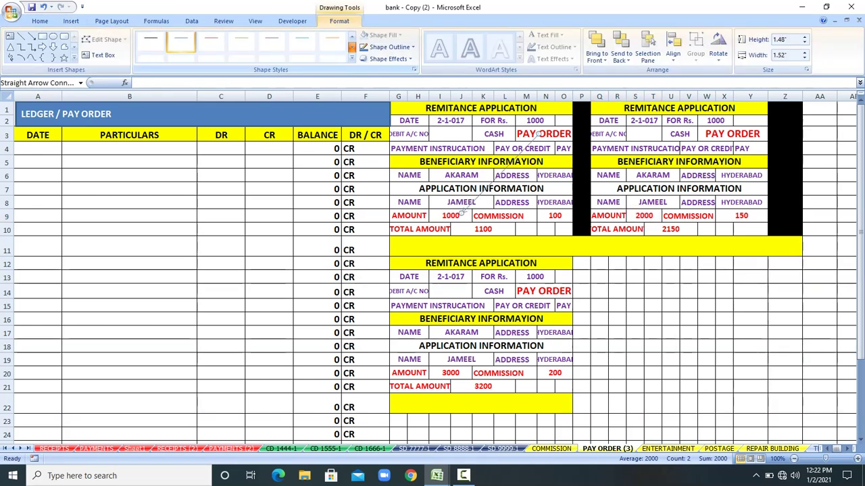
left_click(150, 47)
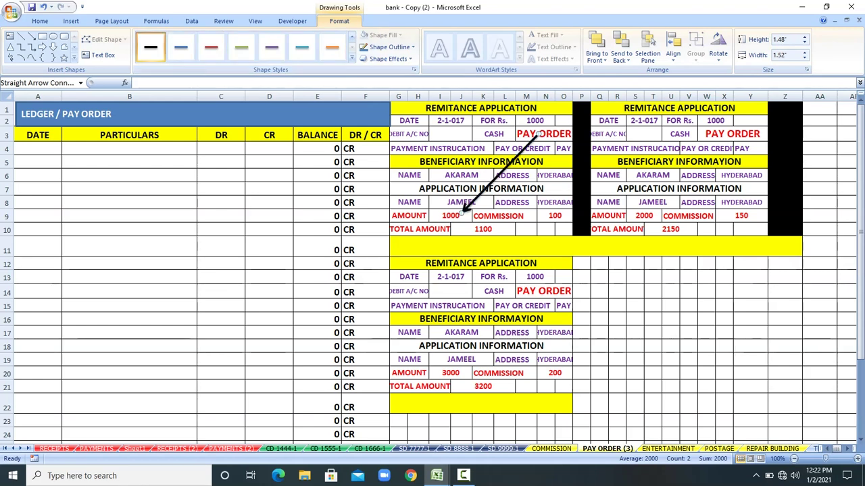
Enter the date 2-1-017 in cell A4 of the pay order ledger
left_click(59, 150)
type("2-1-*")
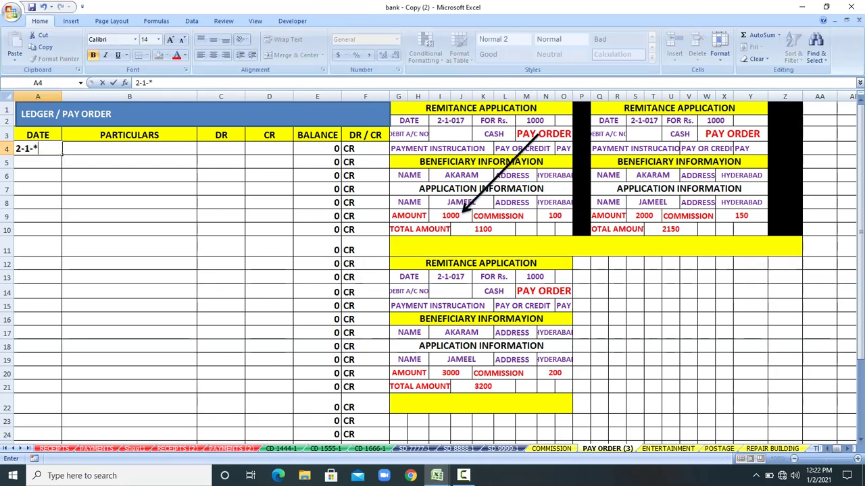
type("017")
key("BackSpace")
key("BackSpace")
key("BackSpace")
key("BackSpace")
key("BackSpace")
key("BackSpace")
type("2-1-")
key("Tab")
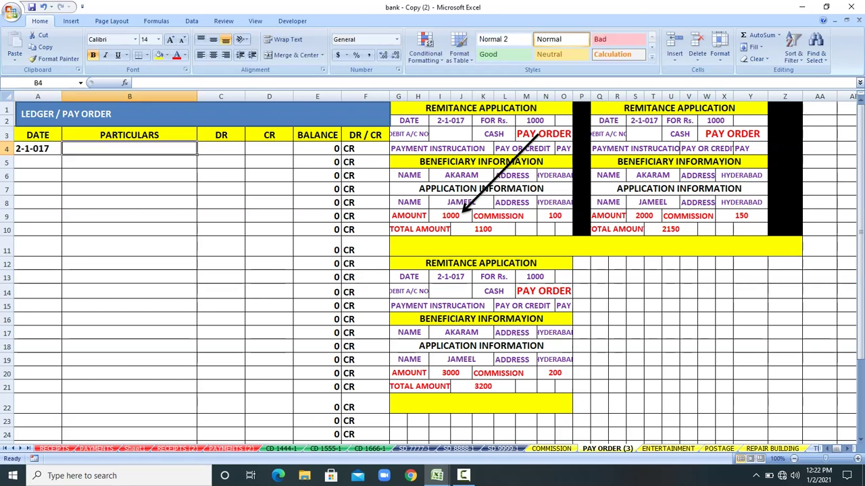
Enter CASH RECEIPTS as the particulars in B4 of the pay order ledger
type("CAS")
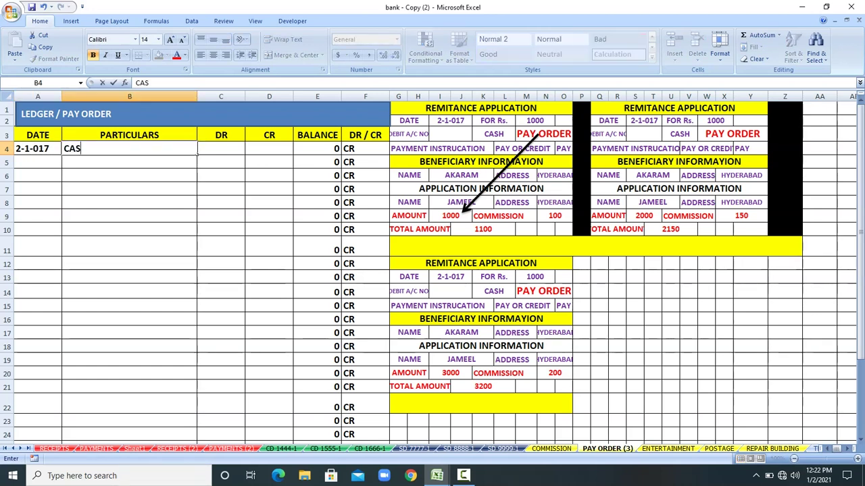
type("H RECEIPTS")
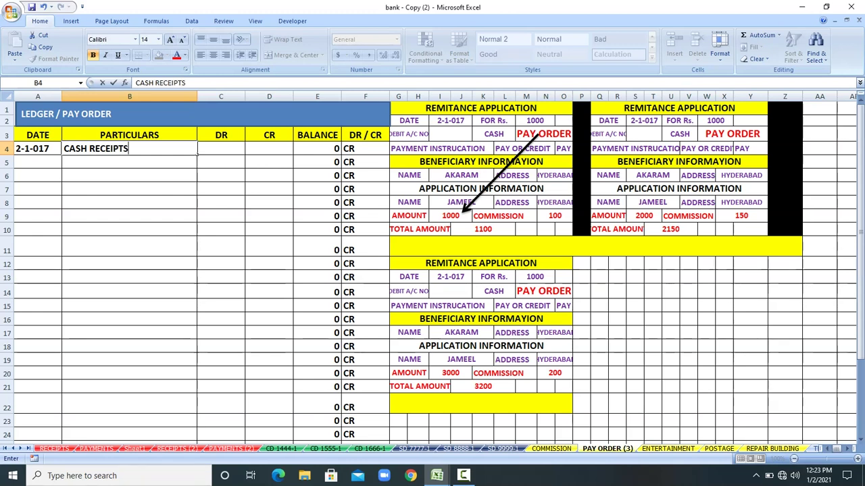
left_click(129, 216)
Copy the date and CASH RECEIPTS entry from row 4 of the pay order ledger into rows 5 and 6
left_click(38, 148)
left_click_drag(38, 149, 130, 148)
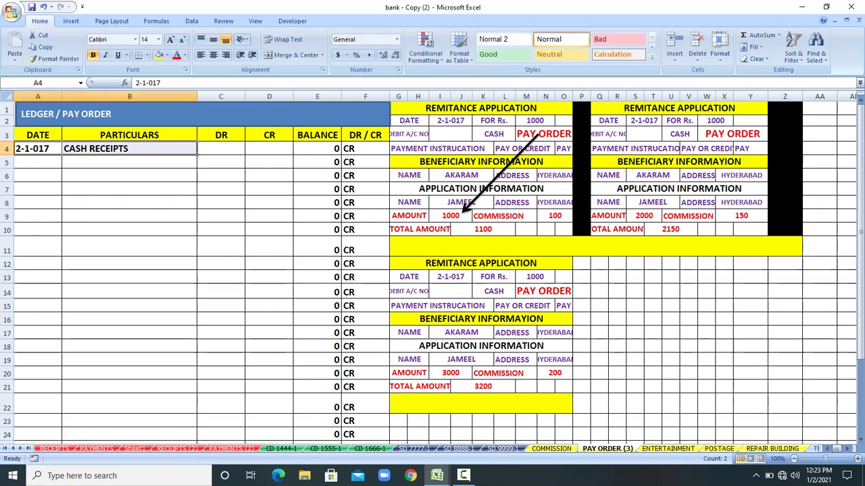
right_click(64, 147)
left_click(88, 166)
left_click_drag(38, 162, 129, 163)
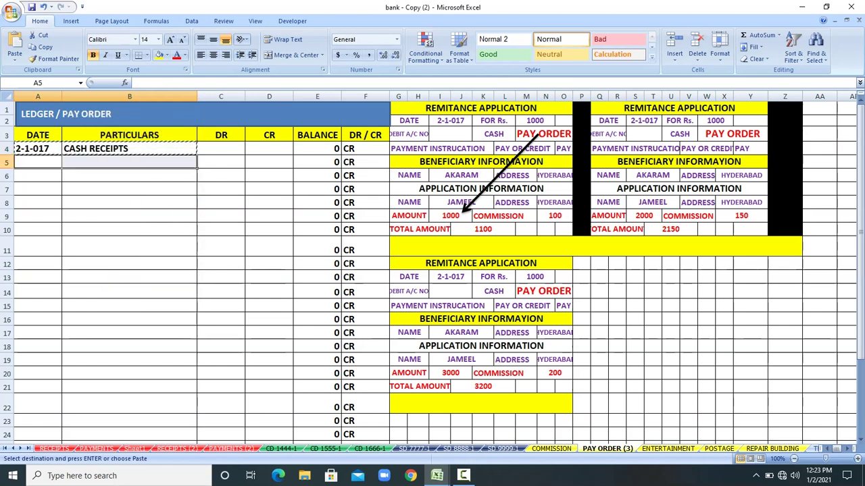
right_click(75, 162)
left_click(95, 197)
left_click(38, 175)
left_click_drag(38, 175, 129, 175)
right_click(74, 176)
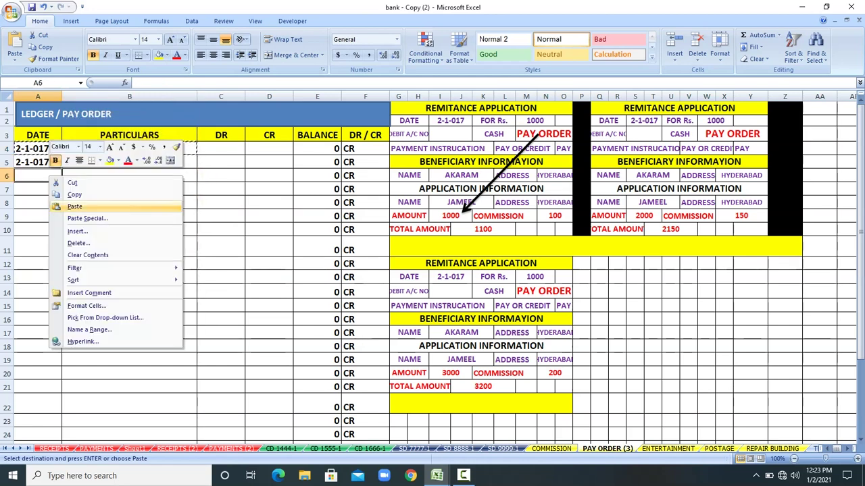
left_click(94, 211)
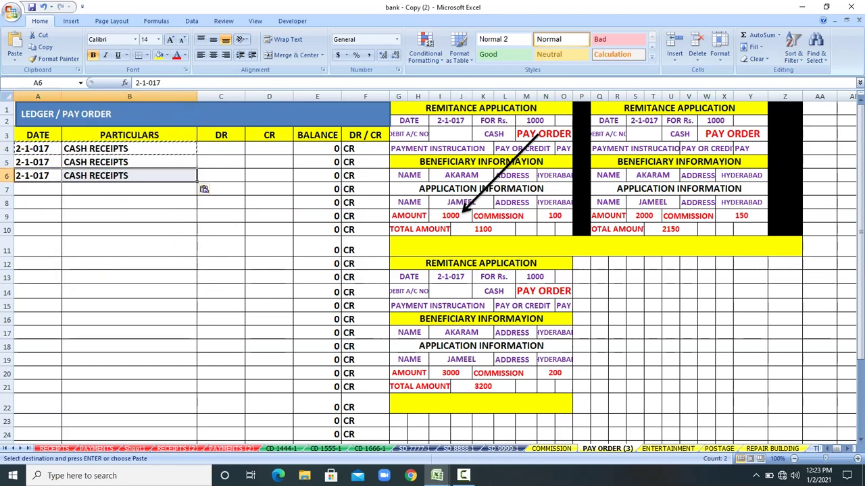
Enter the three pay order amounts 1000, 2000 and 3000 as credits in D4 to D6
left_click(269, 149)
type("1000")
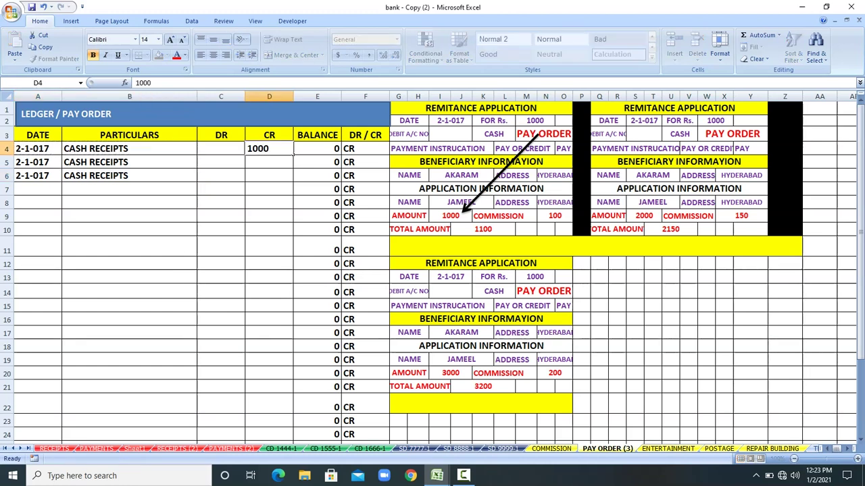
key("Return")
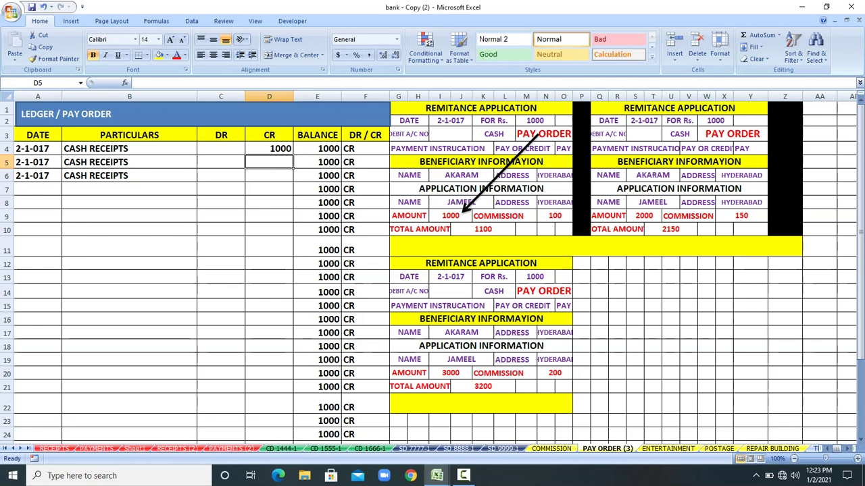
type("2000")
key("Return")
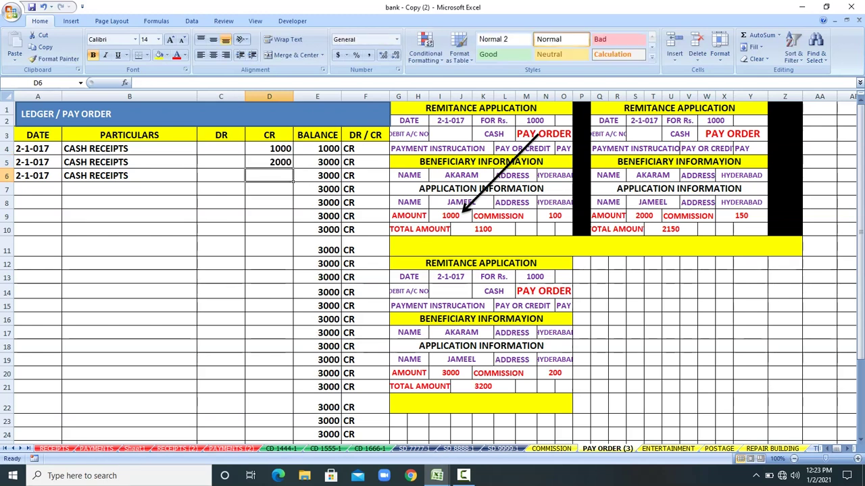
type("3000")
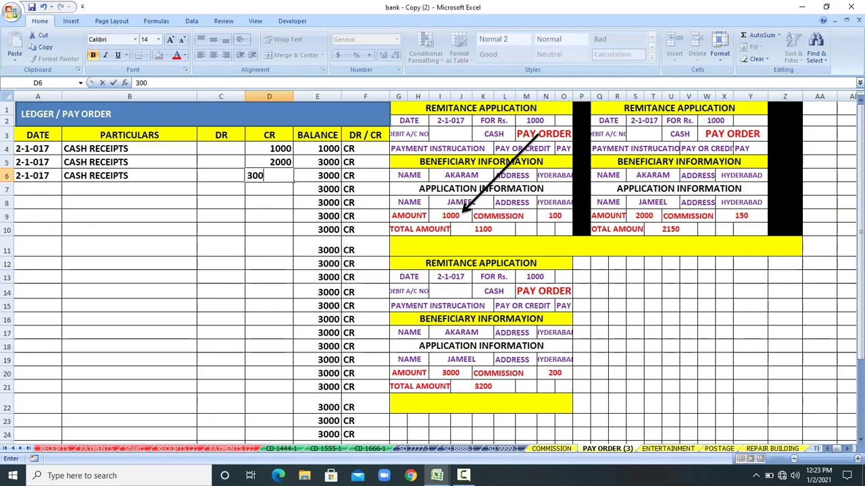
key("Return")
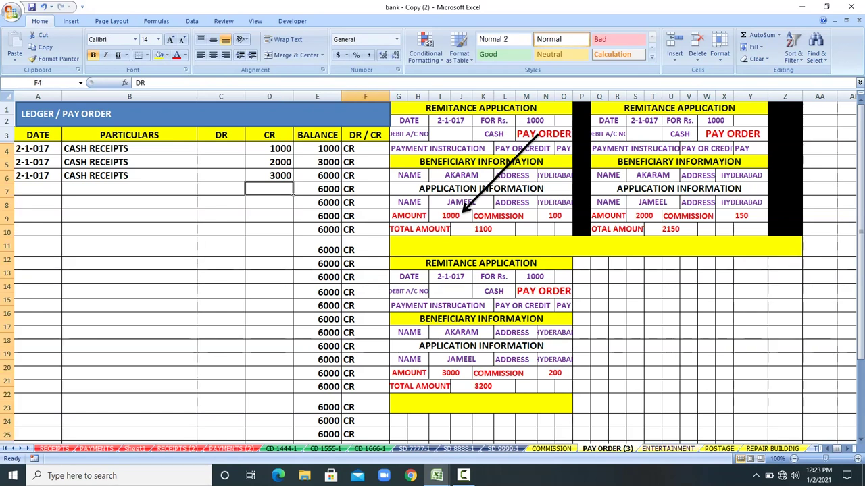
In row 4 of the ENTERTAINMENT ledger, enter the date 2-1-017, particulars CASH PAYMENTS and a debit of 150
left_click(669, 448)
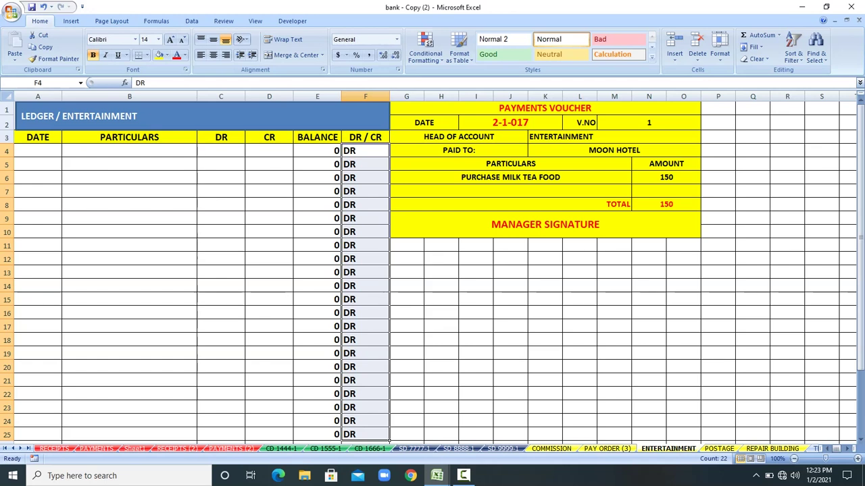
left_click(37, 151)
type("2-1-017")
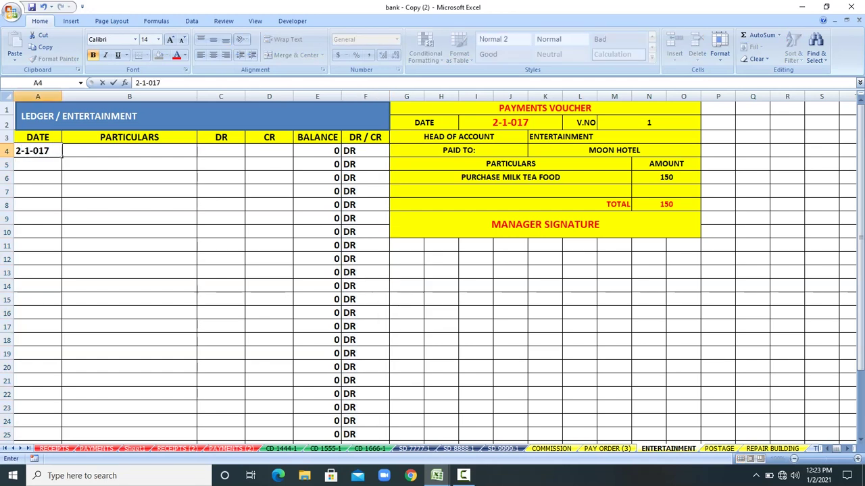
key("Tab")
type("CASH")
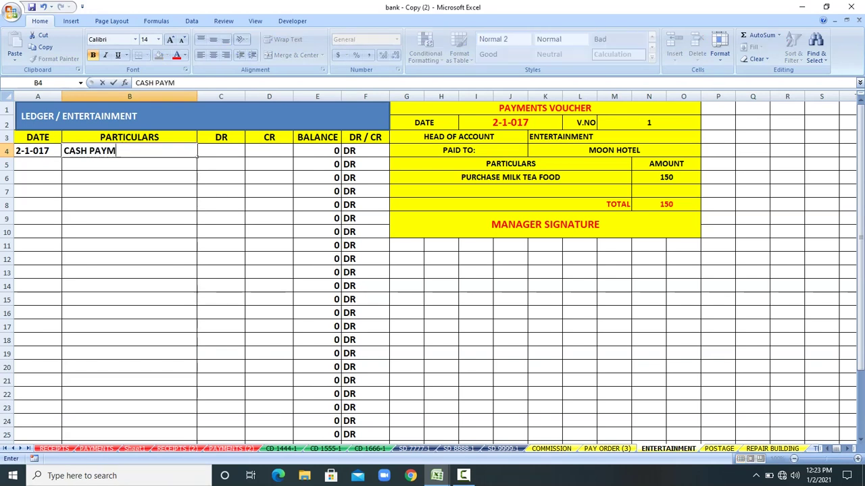
key("Tab")
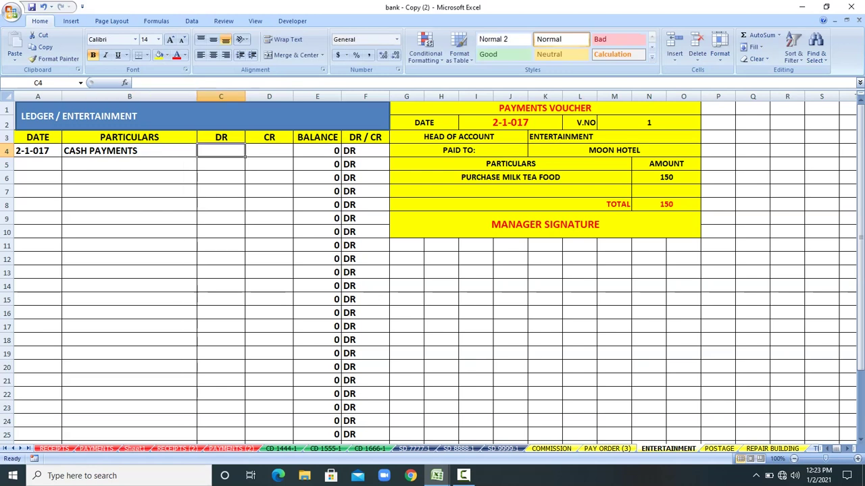
type("150")
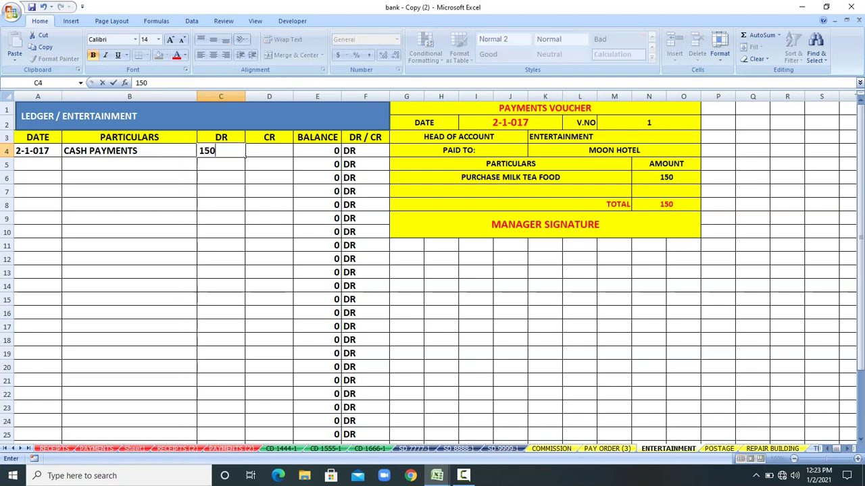
key("Return")
Copy the date and CASH PAYMENTS particulars from the entertainment ledger's row 4 to A4:B4 of the POSTAGE ledger
left_click(38, 151)
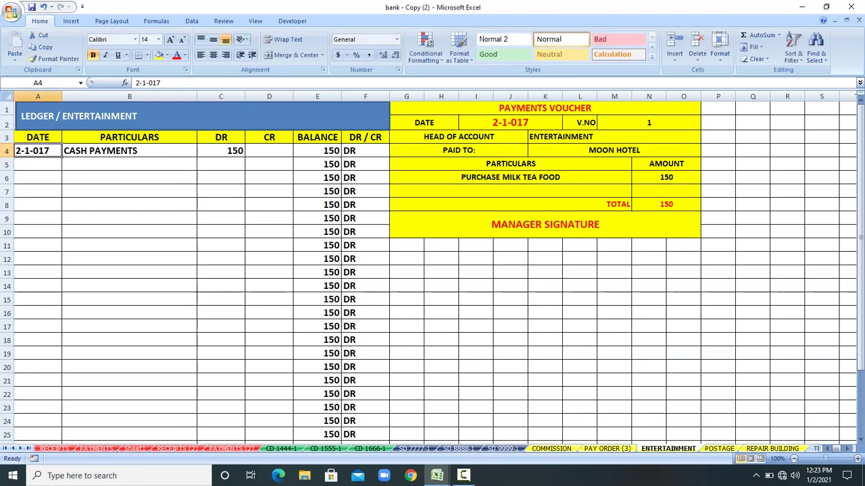
left_click_drag(62, 154, 135, 152)
right_click(73, 150)
left_click(88, 171)
left_click(719, 449)
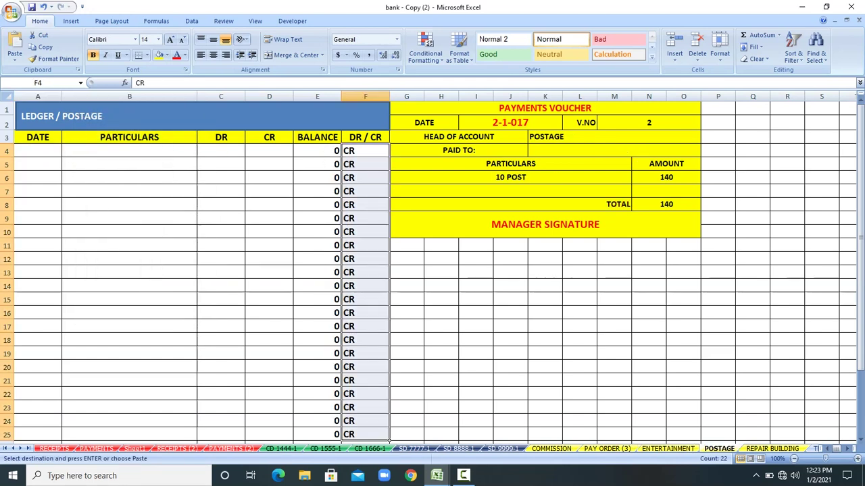
left_click(38, 151)
right_click(53, 150)
left_click(75, 177)
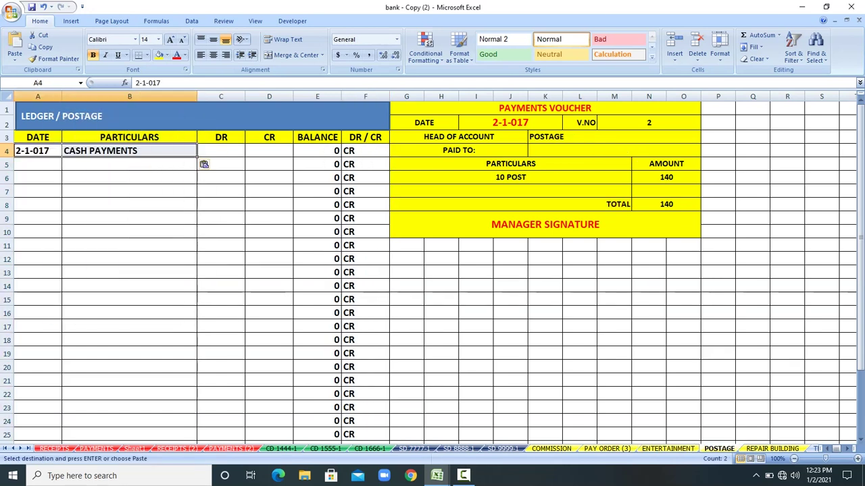
Enter the postage voucher's total of 140 as the debit in C4
left_click(666, 204)
left_click(221, 150)
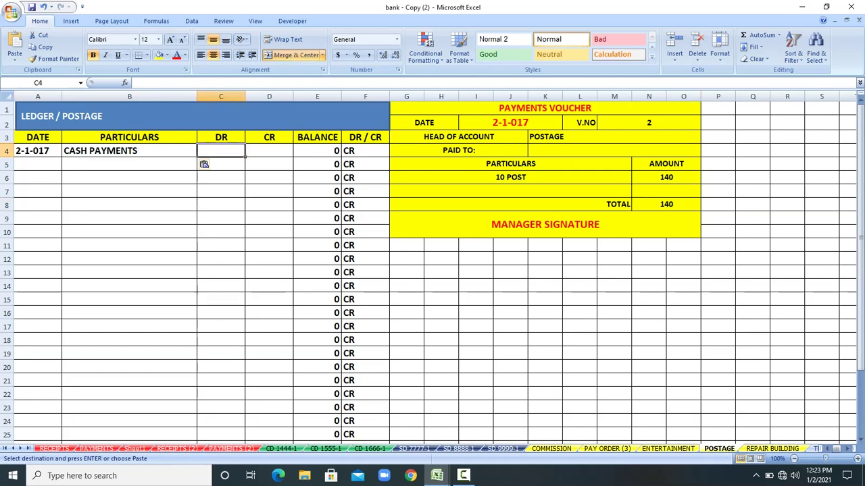
type("140")
key("Return")
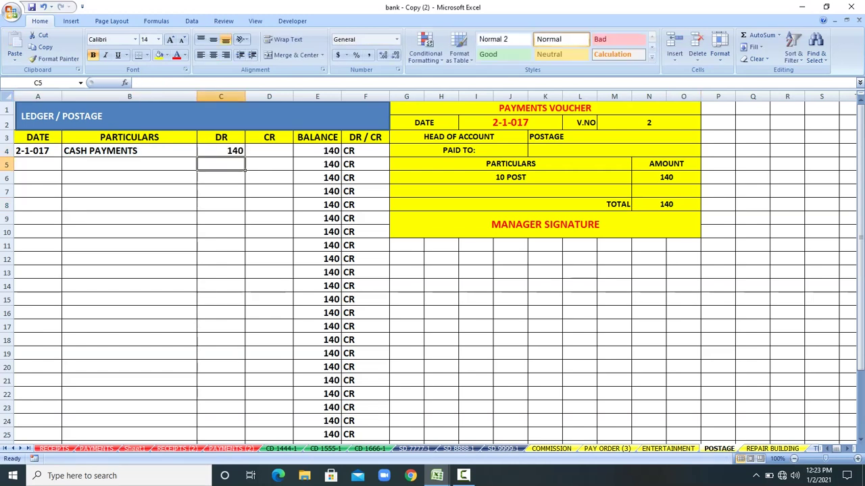
Copy the postage ledger's date and CASH PAYMENTS particulars to A4:B4 of the REPAIR BUILDING ledger
left_click_drag(27, 151, 77, 151)
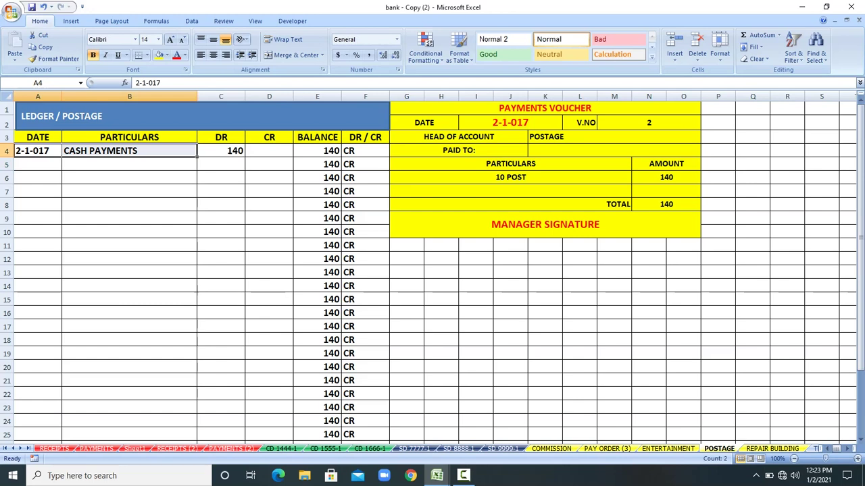
right_click(77, 151)
left_click(102, 170)
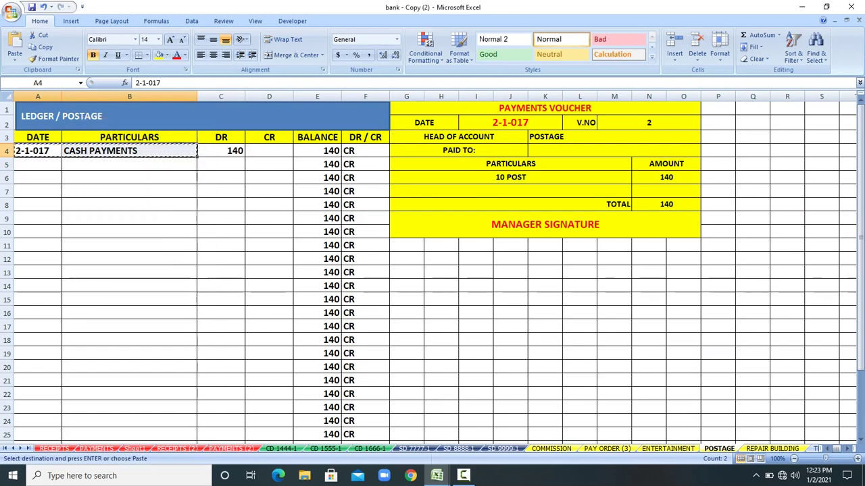
left_click(770, 448)
left_click(38, 150)
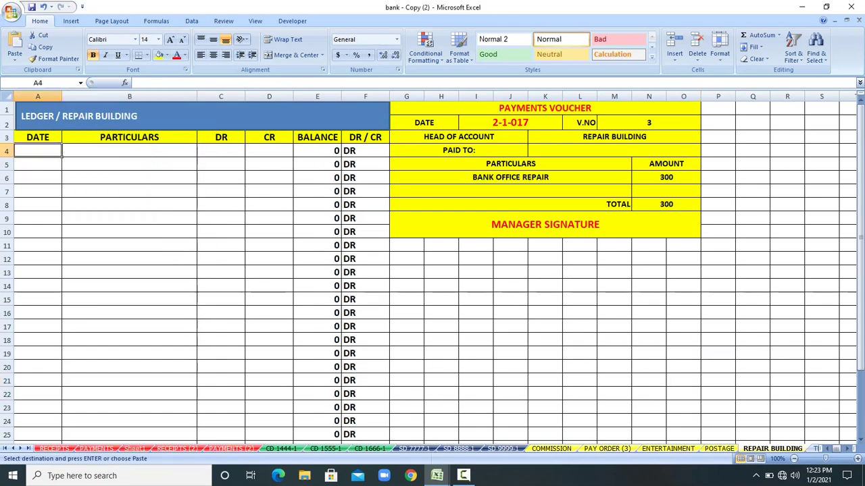
right_click(20, 147)
left_click(41, 177)
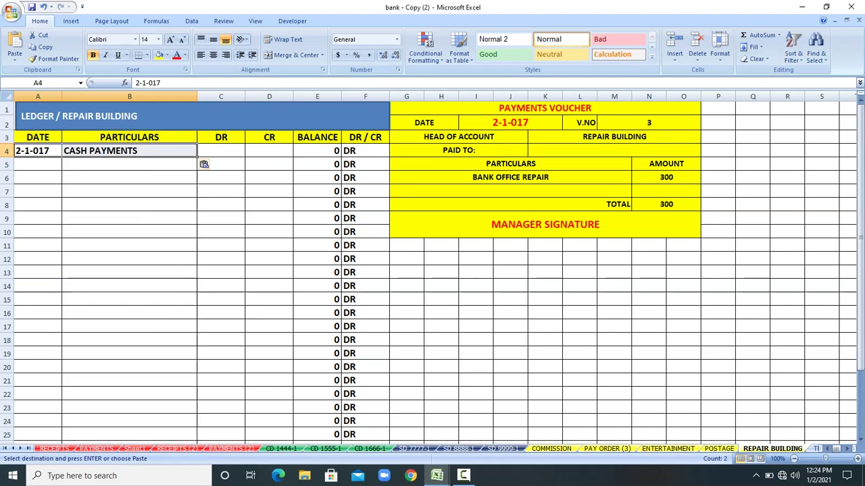
Enter the repair building voucher's 300 as the debit in C4
left_click(209, 151)
type("300")
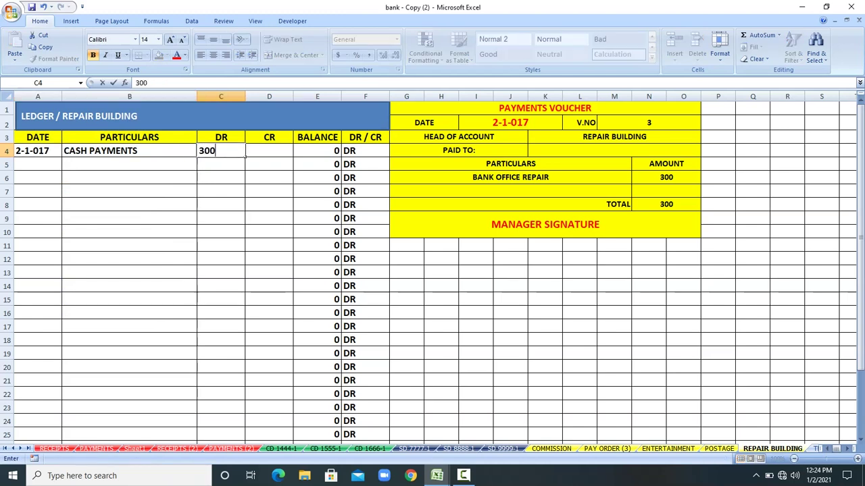
key("Return")
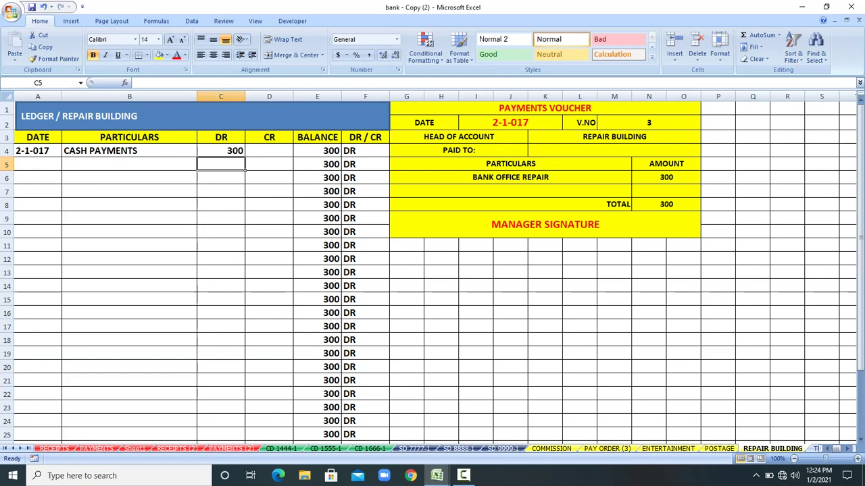
On the TRIAL BALANCE sheet, reduce the row height of all rows
key("ctrl+Page_Down")
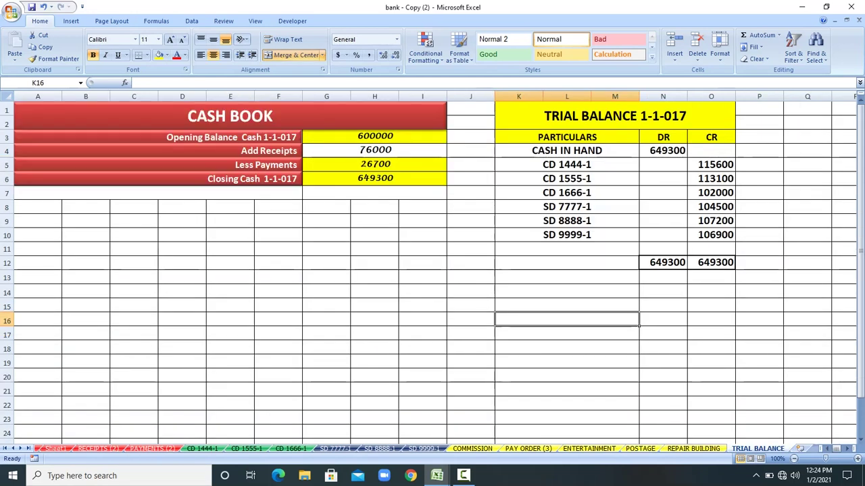
key("ctrl+a")
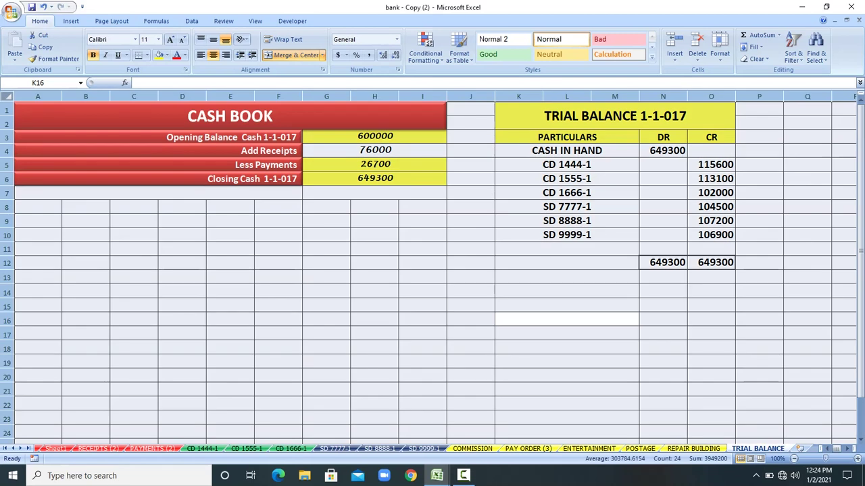
right_click(566, 290)
left_click(603, 392)
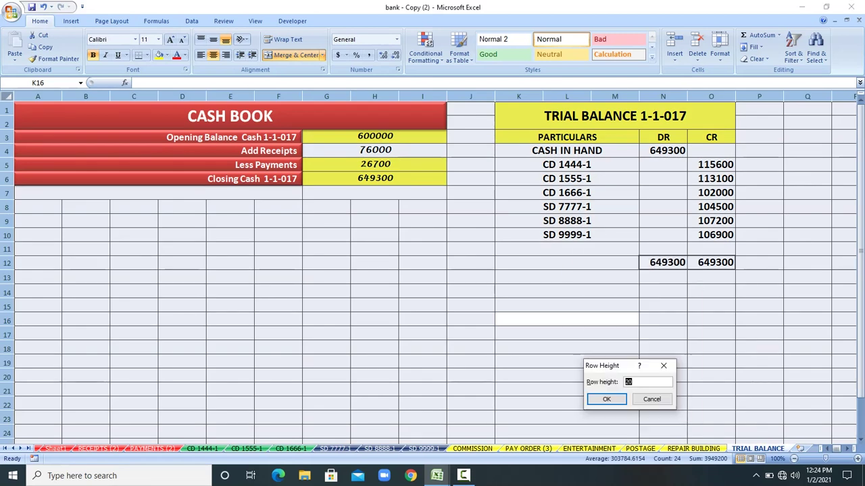
type("1")
key("Return")
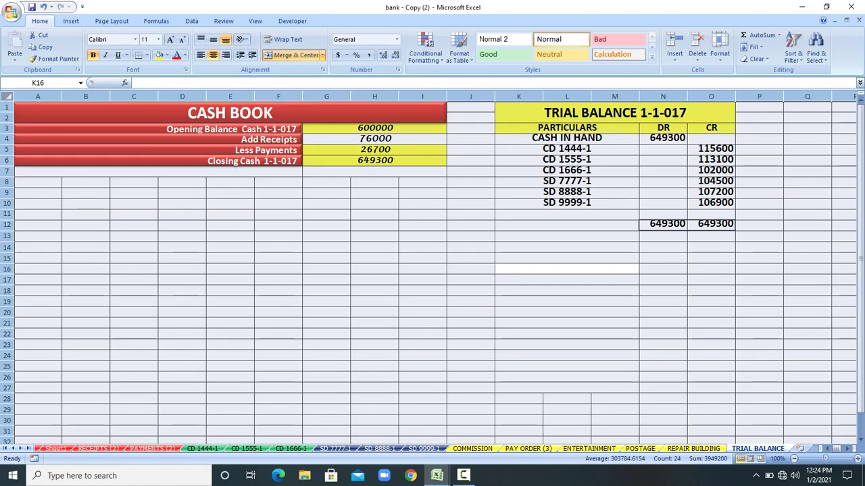
double_click(567, 269)
type("=")
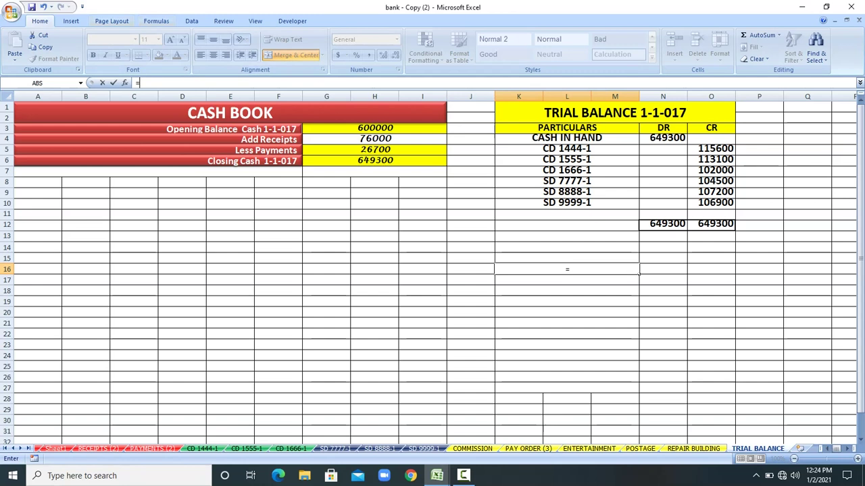
key("Escape")
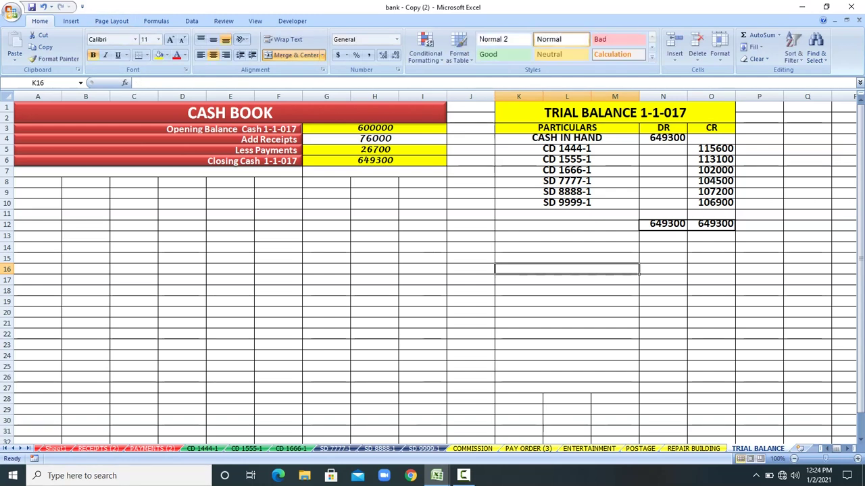
Align the contents of all cells on the TRIAL BALANCE sheet vertically to the middle
left_click_drag(278, 280, 277, 268)
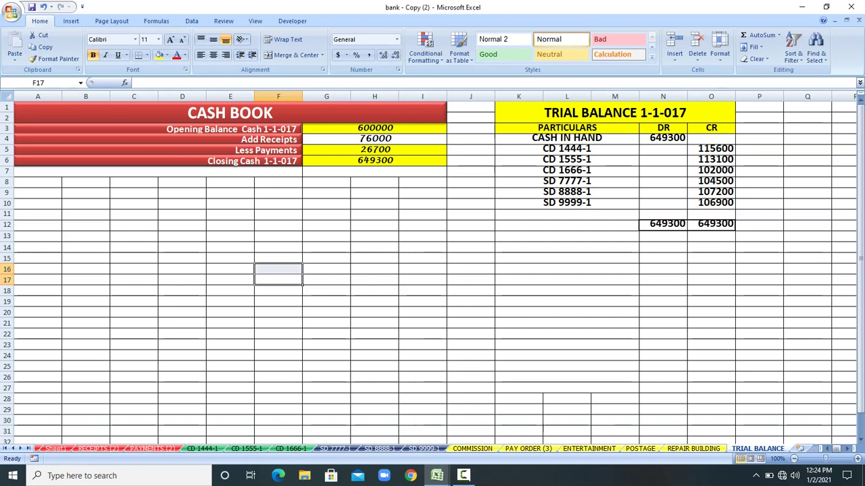
key("ctrl+a")
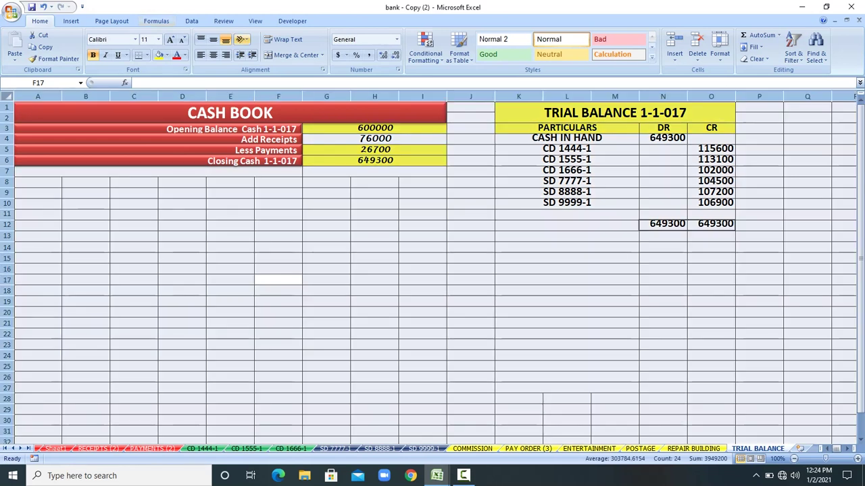
left_click(213, 39)
left_click(470, 301)
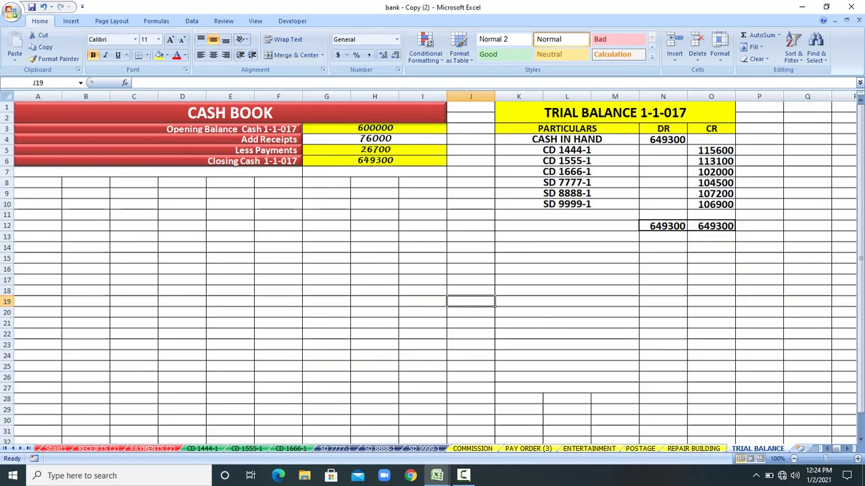
Copy the TRIAL BALANCE 1-1-017 table in K1:O12 and paste it below, starting at K14
left_click_drag(520, 108, 717, 228)
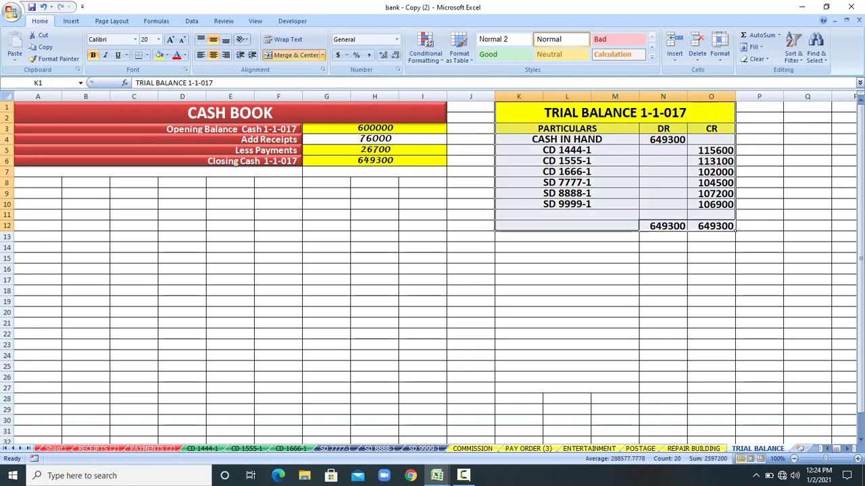
right_click(599, 216)
left_click(628, 237)
left_click(568, 247)
right_click(590, 247)
left_click(612, 277)
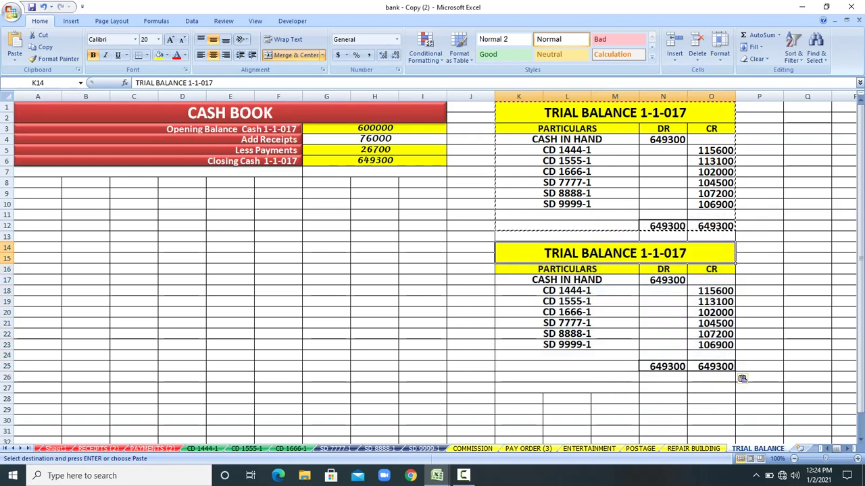
Change the date in the copied table's title so it reads TRIAL BALANCE 2-1-017
key("F2")
key("BackSpace")
key("BackSpace")
key("BackSpace")
key("BackSpace")
key("BackSpace")
key("BackSpace")
key("BackSpace")
key("BackSpace")
type("2-1-017")
left_click(567, 344)
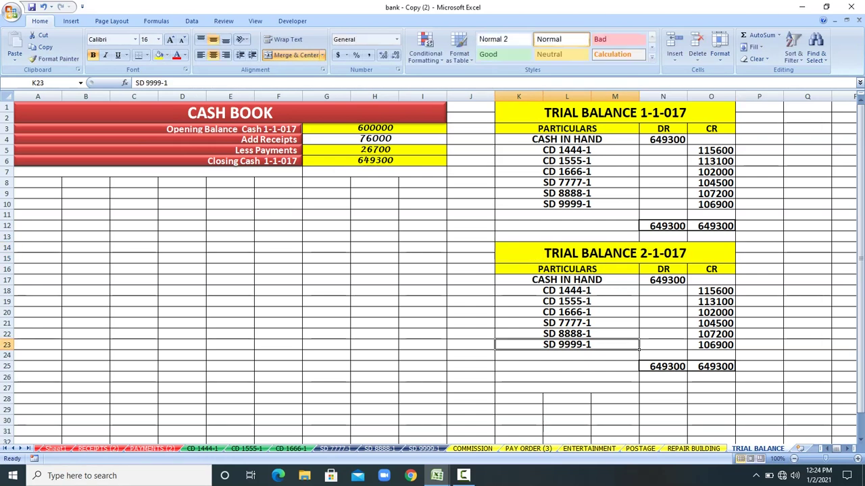
Clear the DR and CR amounts of the 2-1-017 trial balance and apply all borders to N17:O26
left_click_drag(663, 280, 716, 377)
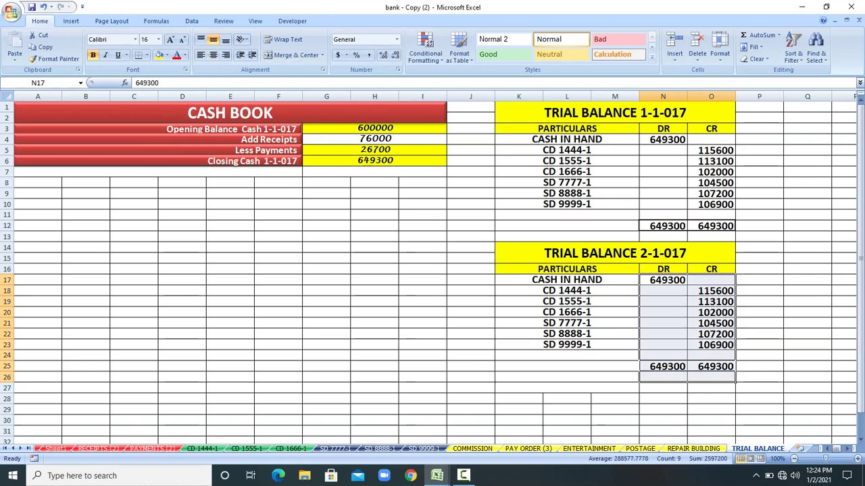
key("Delete")
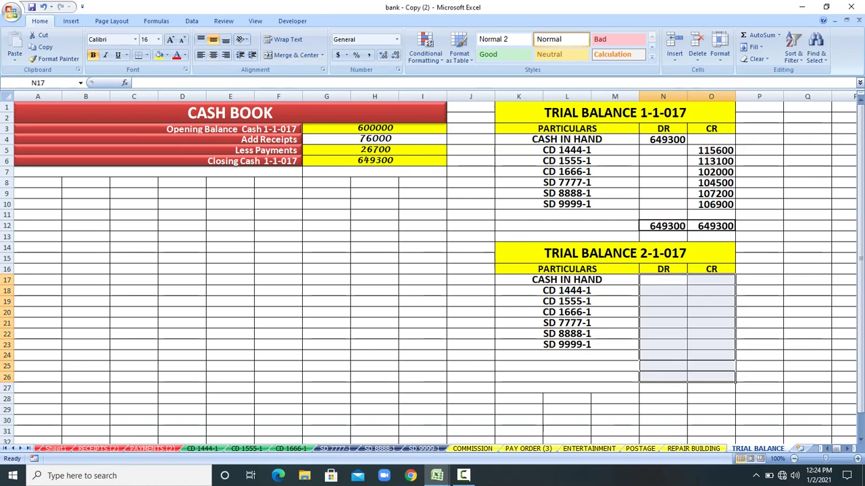
left_click(147, 54)
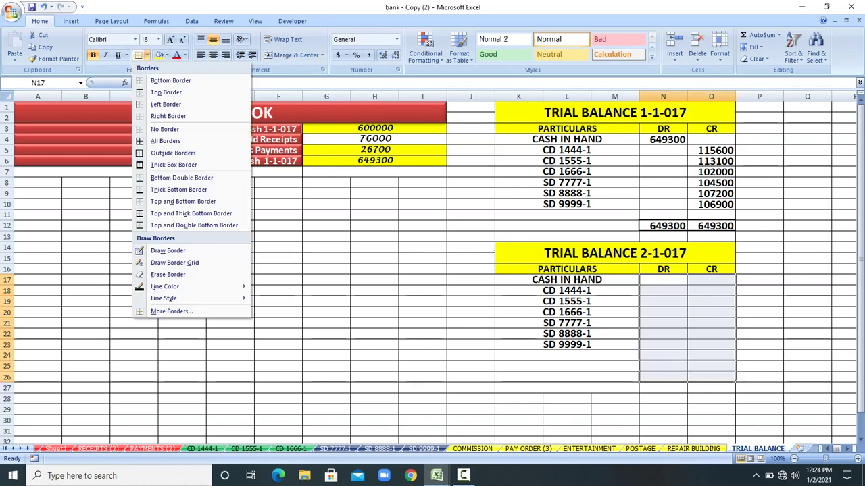
left_click(165, 141)
left_click(326, 247)
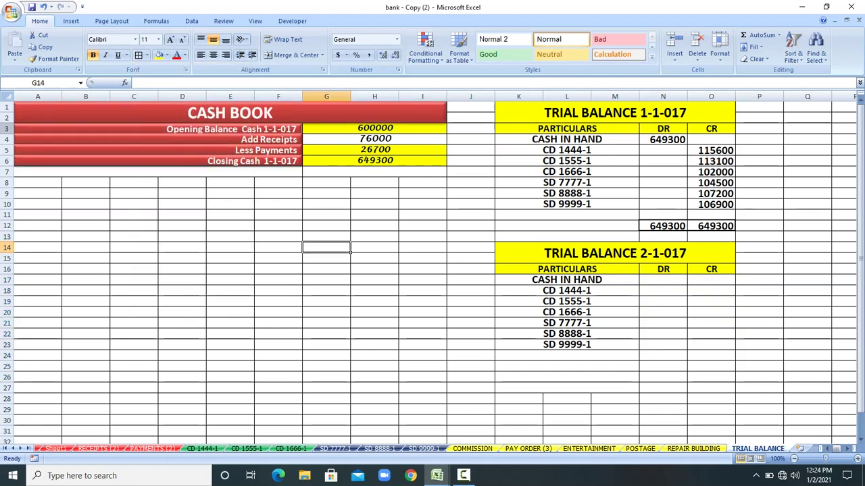
Copy the CASH BOOK block in rows 1 to 7 and paste it below, starting at A9
left_click(300, 172)
left_click_drag(302, 174, 419, 112)
key("ctrl+c")
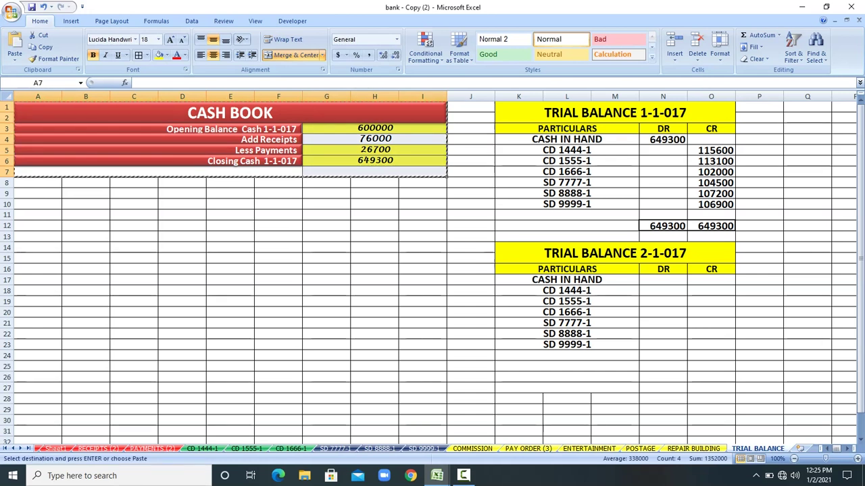
key("Down")
key("Down")
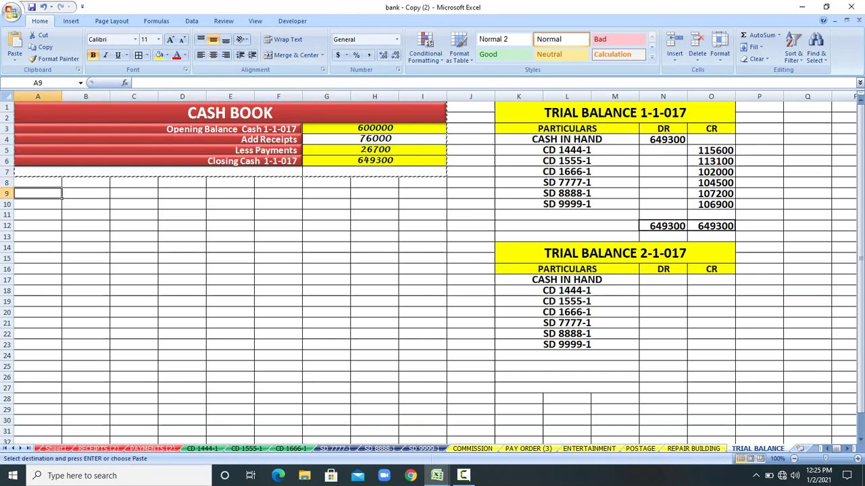
key("ctrl+v")
key("Escape")
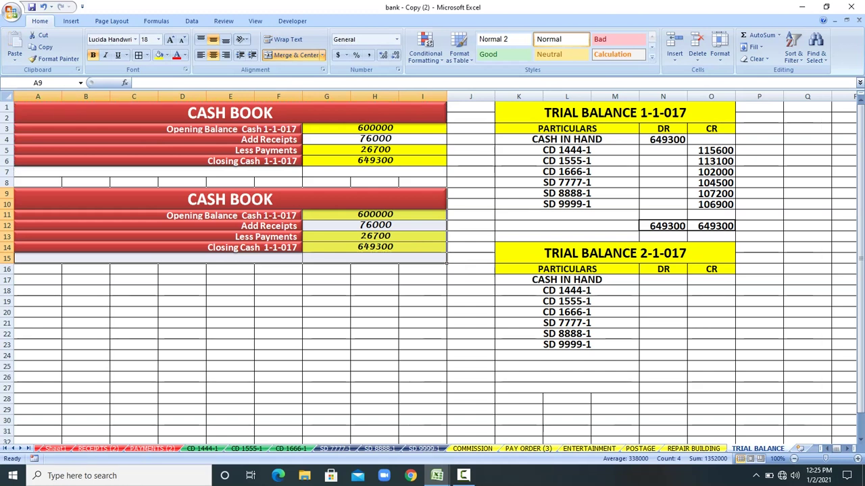
Change the date in the copied cash book's Opening Balance Cash label to 2-1-017
left_click(296, 215)
key("BackSpace")
key("BackSpace")
key("BackSpace")
key("BackSpace")
key("BackSpace")
key("BackSpace")
key("BackSpace")
type("2")
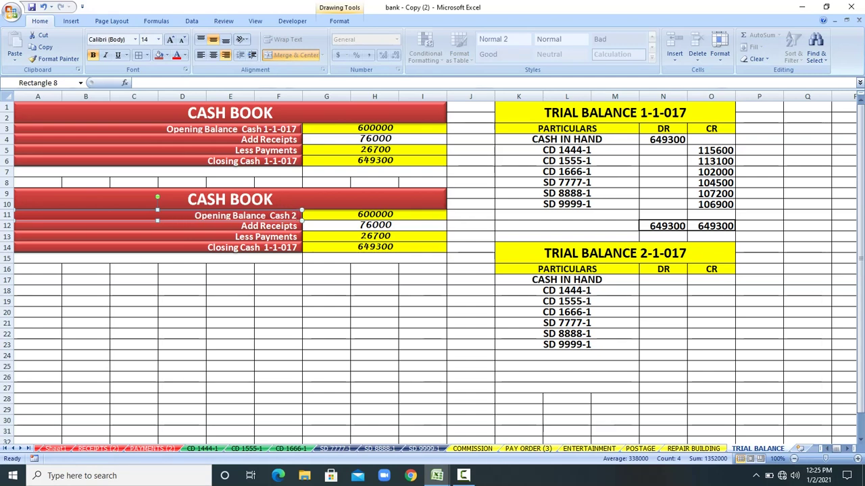
type("-1-017")
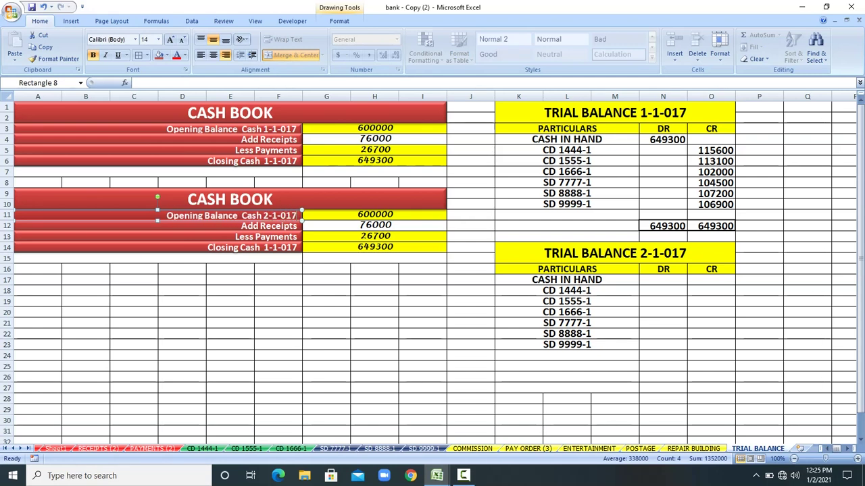
Change the date in the copied cash book's Closing Cash label to 2-1-017
left_click(298, 247)
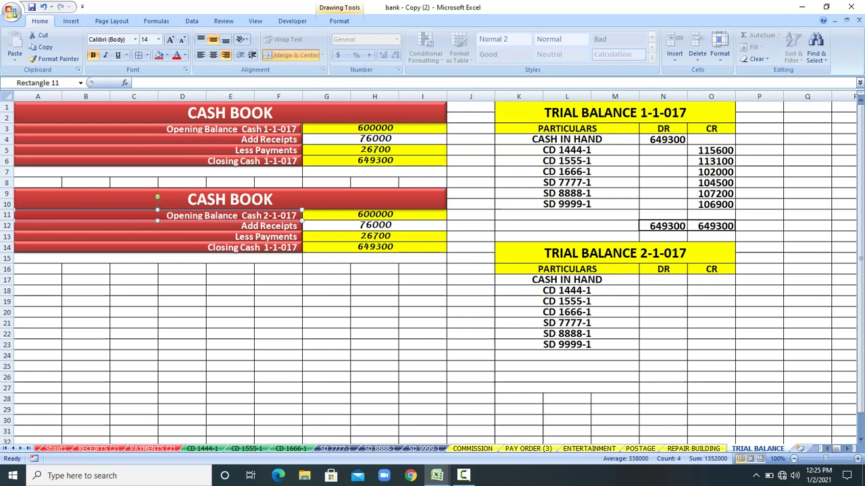
key("BackSpace")
key("BackSpace")
key("BackSpace")
key("BackSpace")
key("BackSpace")
key("BackSpace")
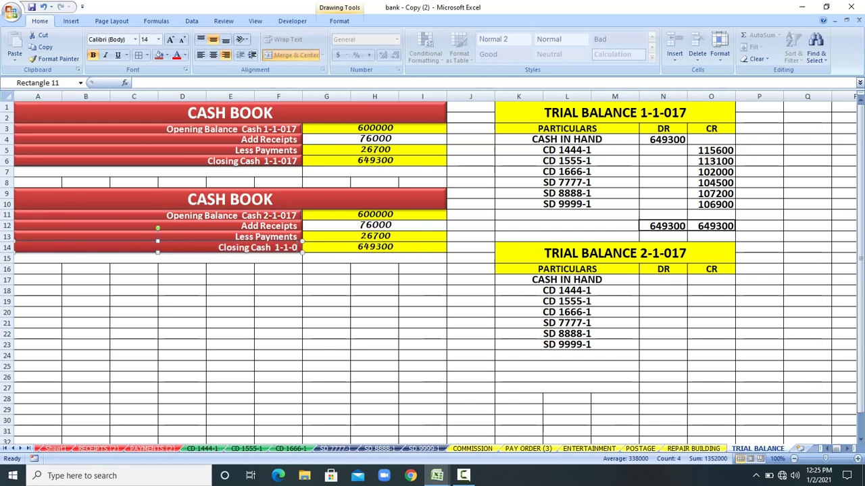
type("2")
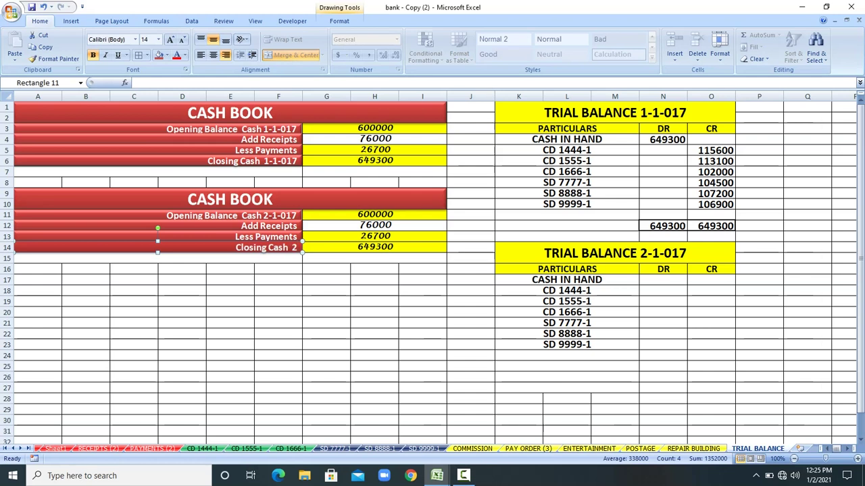
type("-1-017")
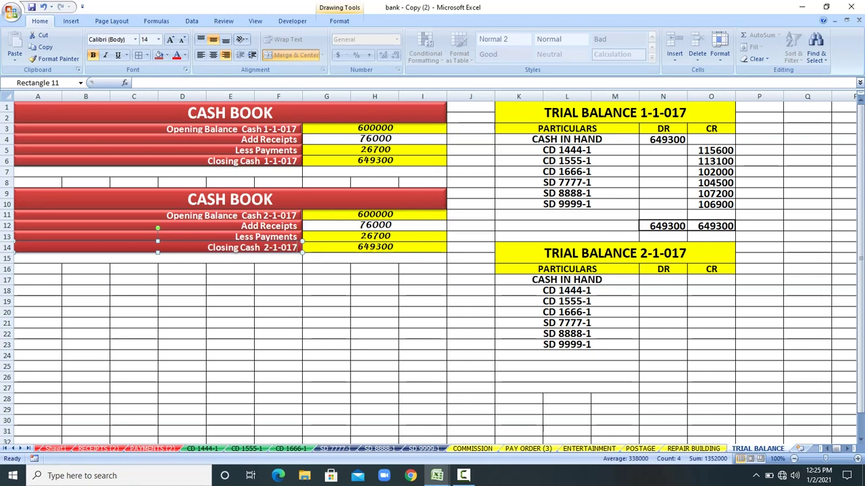
Clear the copied cash book's four amounts in G11:G14 and fill those cells yellow
left_click(326, 290)
left_click_drag(374, 215, 374, 248)
key("Delete")
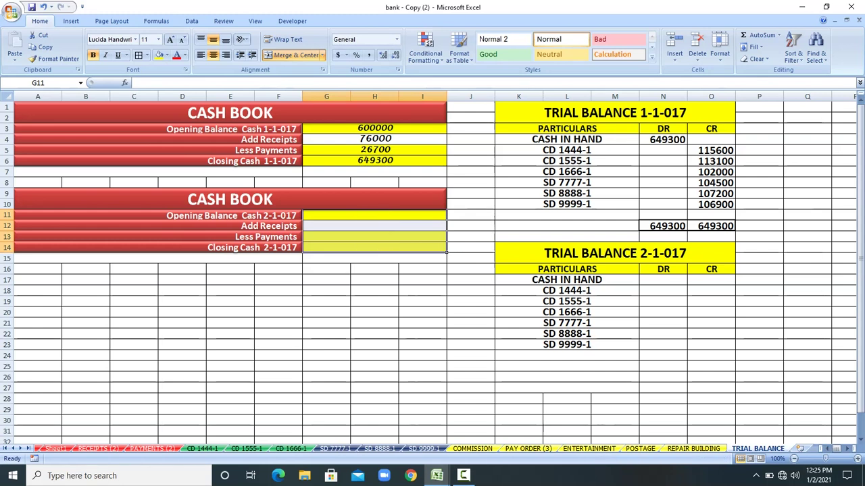
left_click(375, 161)
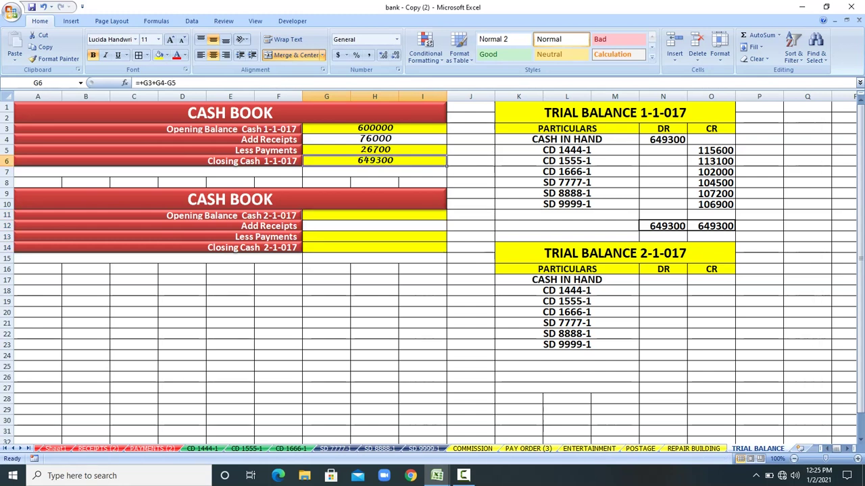
left_click_drag(375, 216, 375, 248)
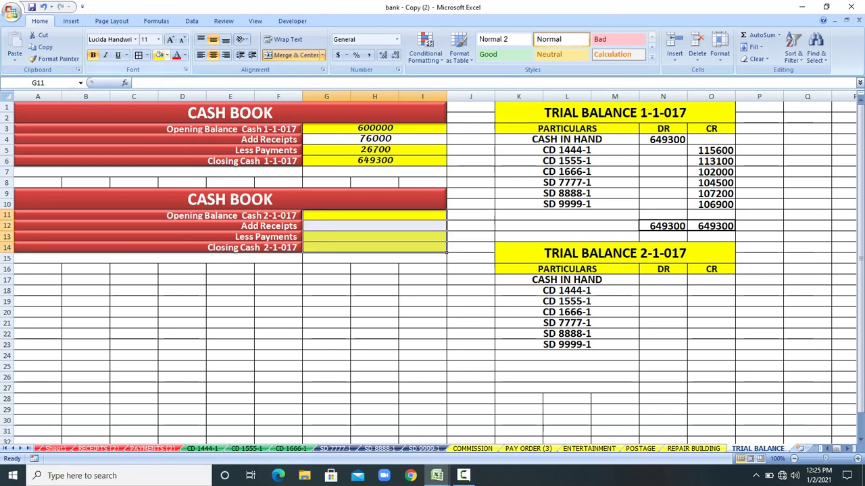
left_click(159, 54)
Set the 2-1-017 opening balance in G11 to the 1-1-017 closing cash with the formula +G6
left_click(375, 215)
type("+")
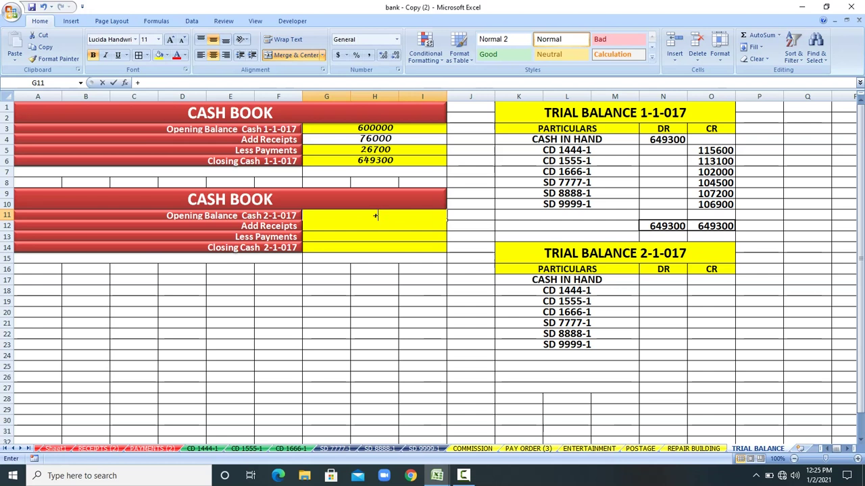
left_click(317, 161)
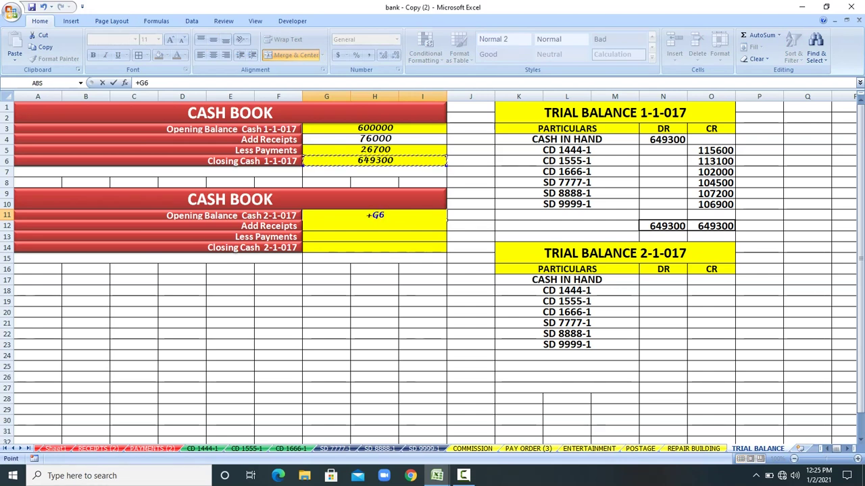
key("Return")
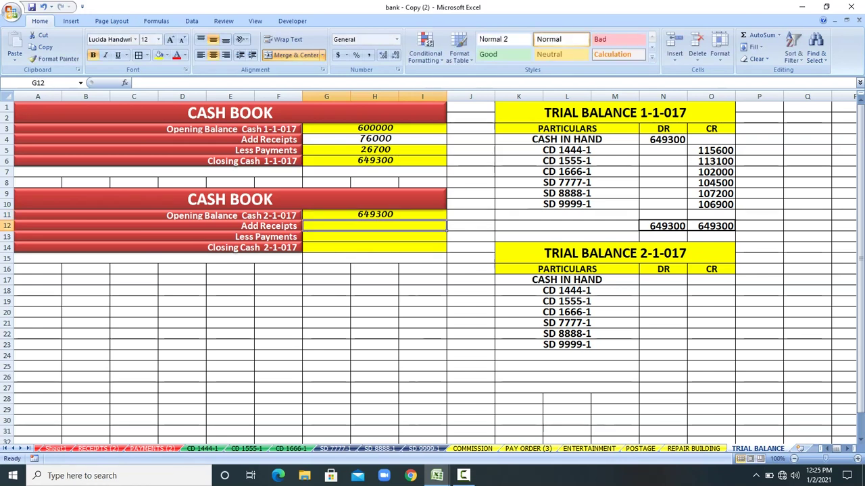
Try to link Add Receipts in G12 to the 2-1-017 total receipts on the RECEIPTS (2) sheet
type("+")
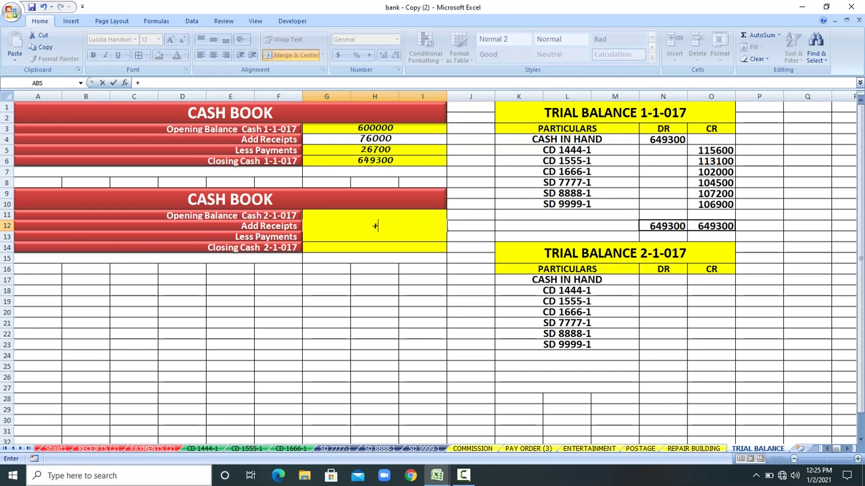
left_click(98, 449)
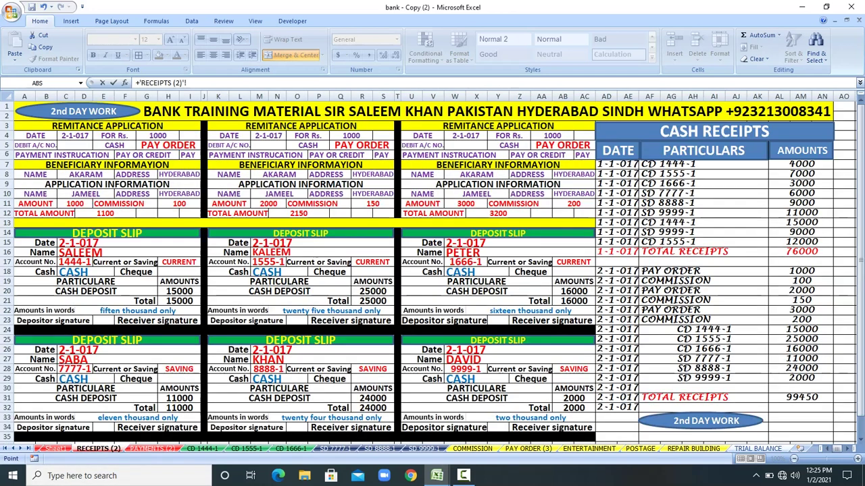
left_click(801, 398)
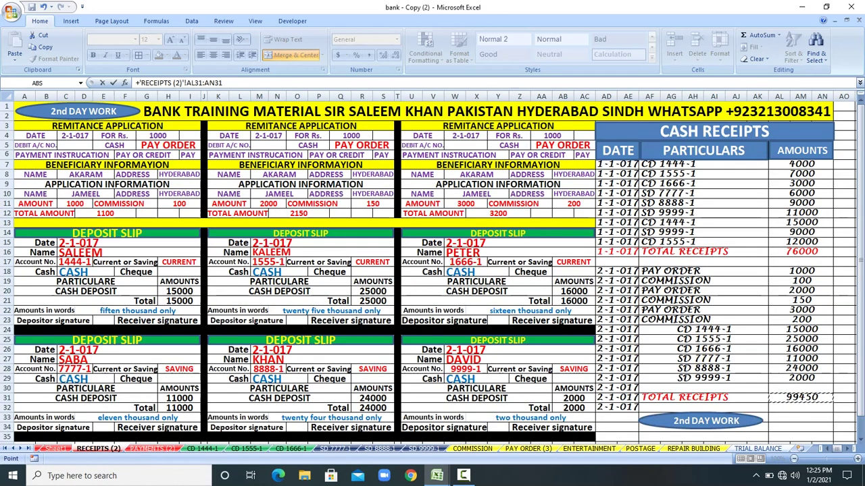
key("Return")
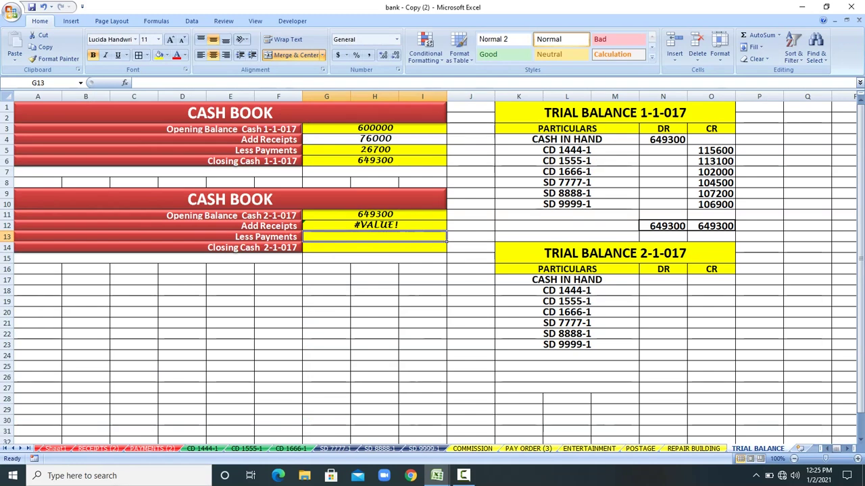
Look up the 2-1-017 total on the RECEIPTS (2) sheet and enter 99450 as Add Receipts in G12
left_click(98, 449)
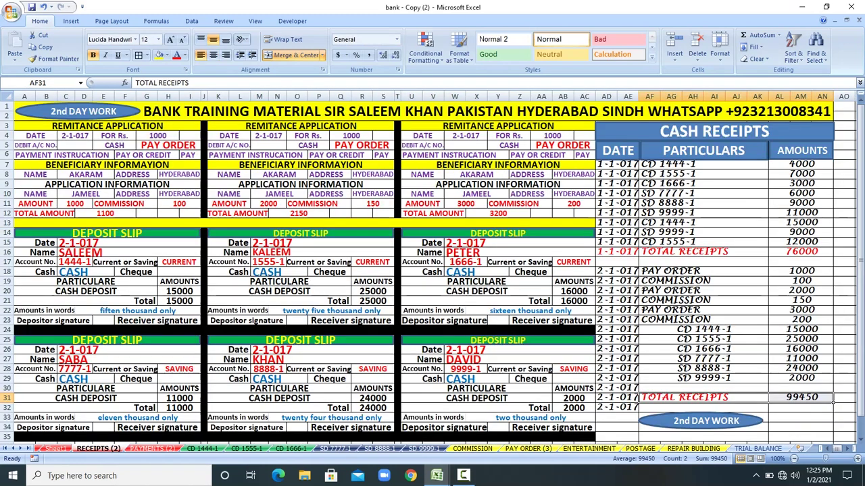
left_click(757, 448)
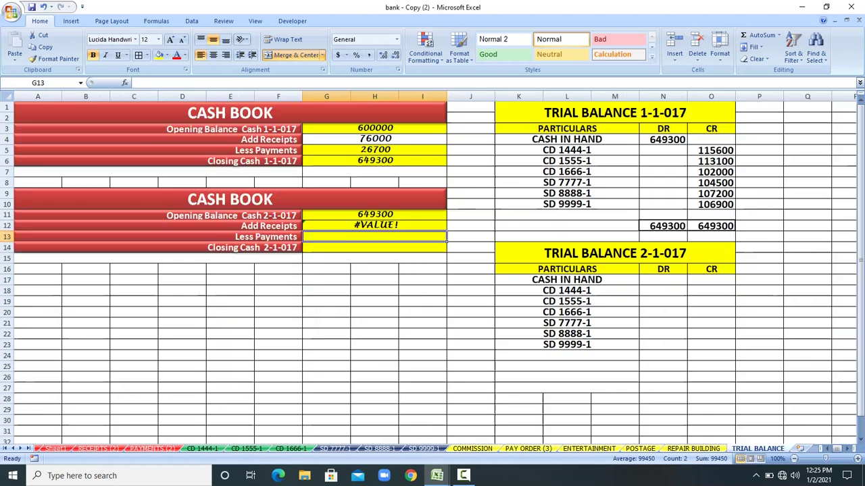
left_click(375, 225)
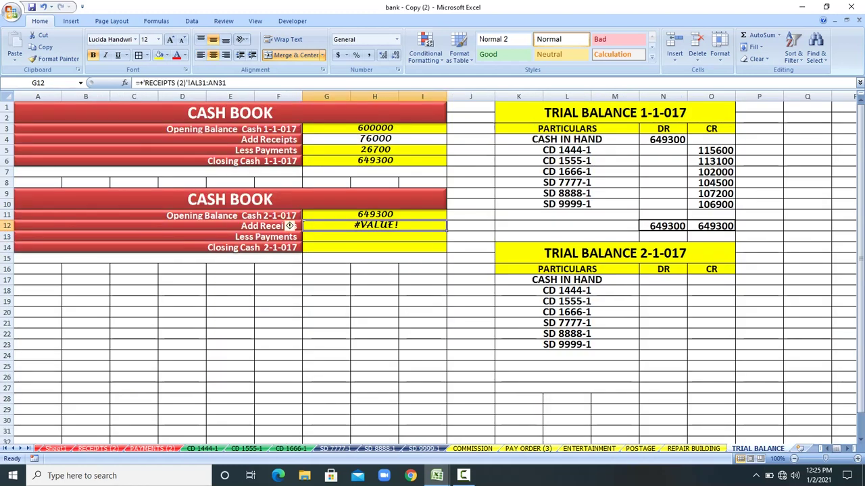
type("99")
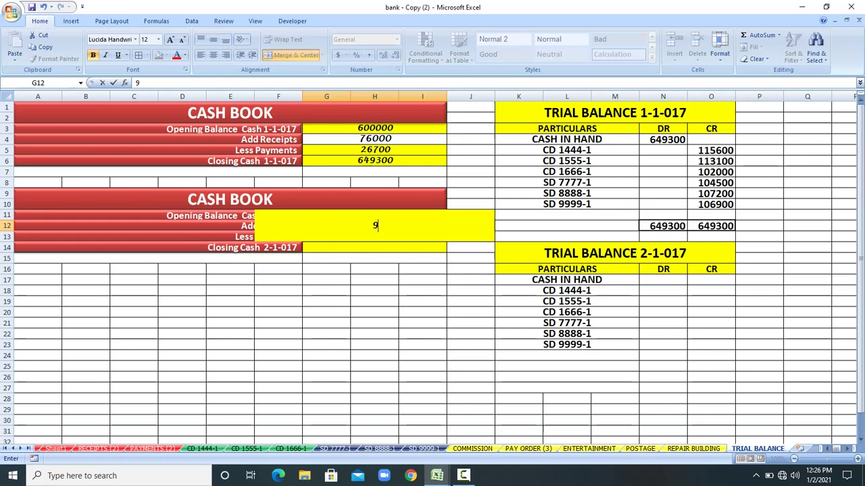
type("450")
key("Return")
Look up the 2-1-017 total on the PAYMENTS (2) sheet and enter 37950 as Less Payments in G13
left_click(153, 449)
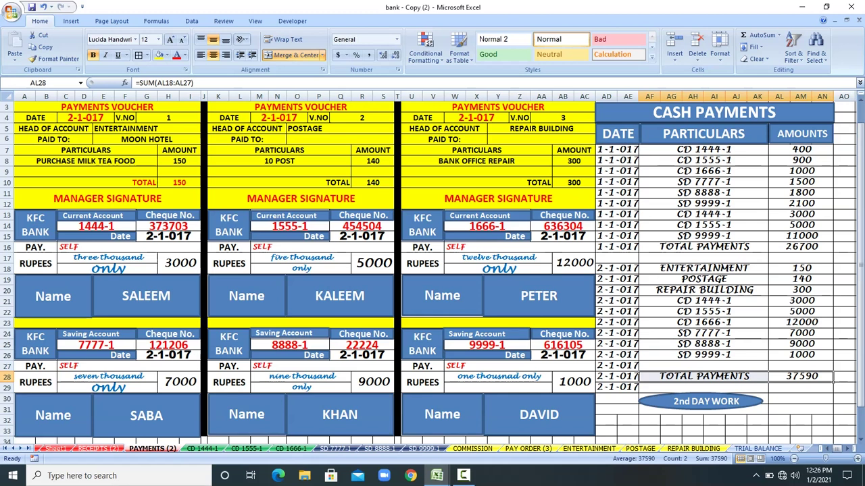
left_click_drag(704, 377, 802, 376)
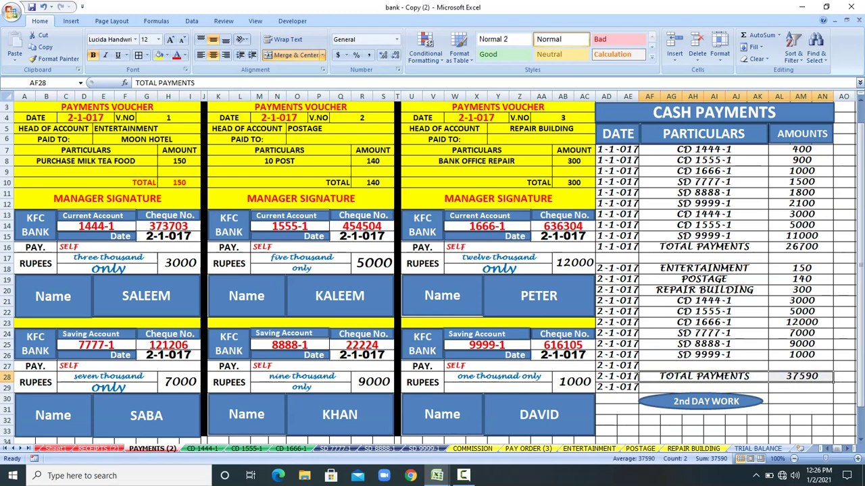
left_click(757, 449)
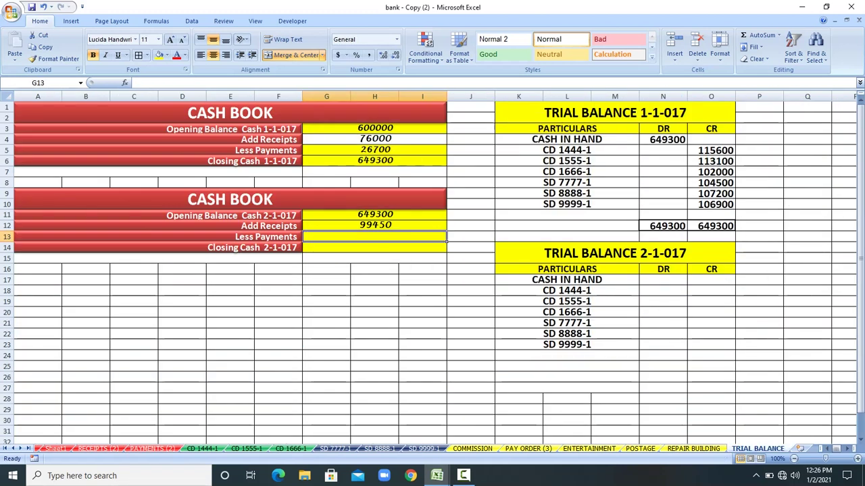
type("37")
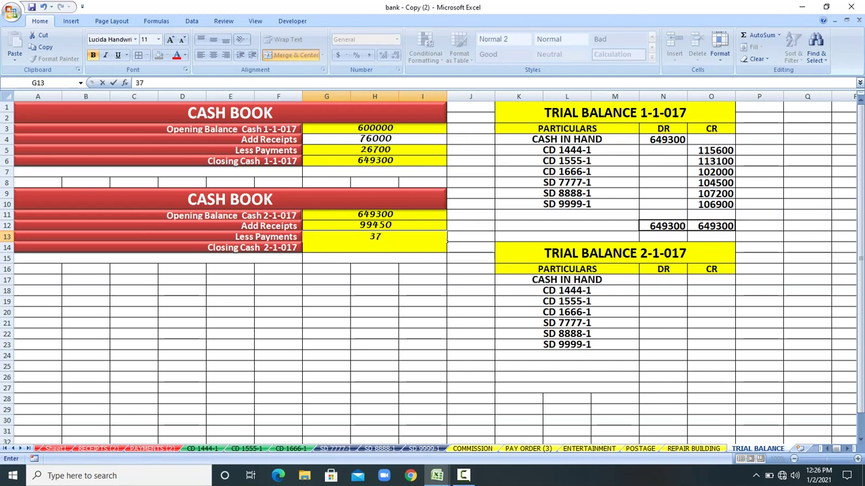
type("950")
key("Return")
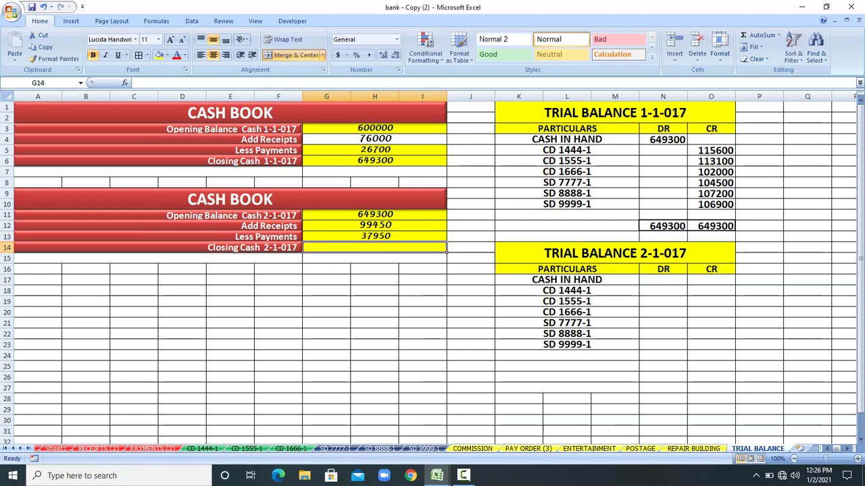
left_click(383, 160)
right_click(382, 161)
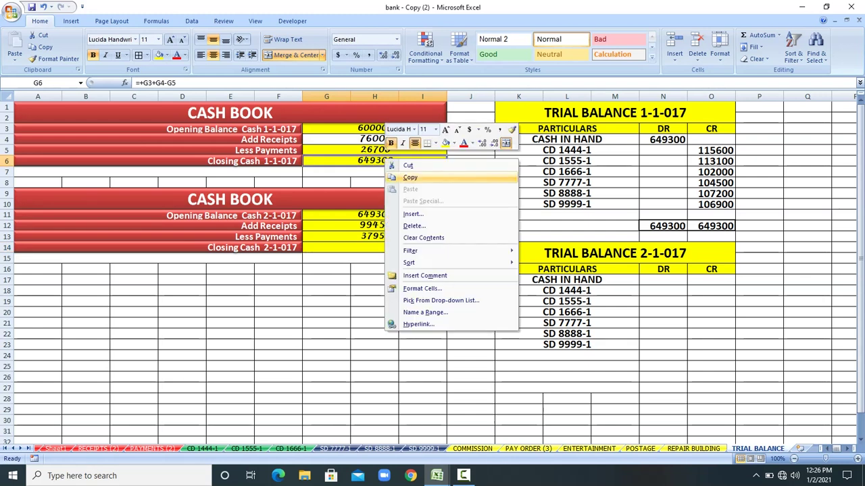
left_click(409, 178)
double_click(375, 247)
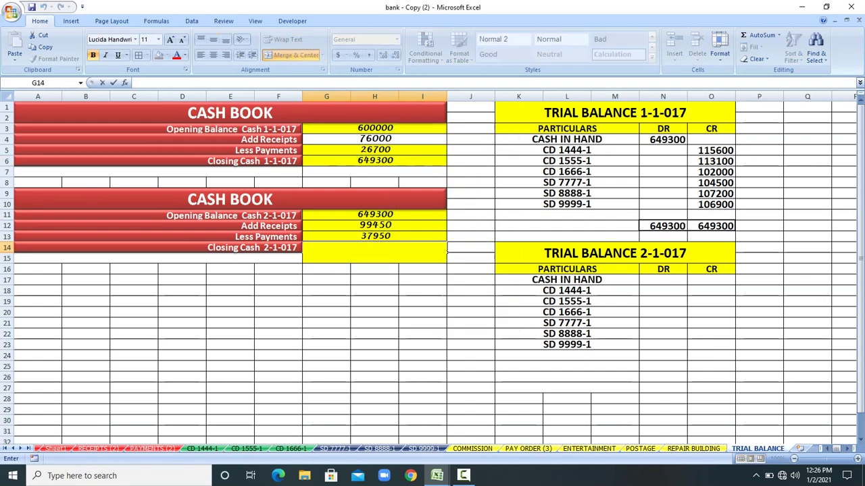
key("Escape")
right_click(422, 247)
key("Escape")
Copy the 1-1-017 closing cash formula from G6 into the Closing Cash 2-1-017 cell G14
left_click(403, 161)
right_click(402, 161)
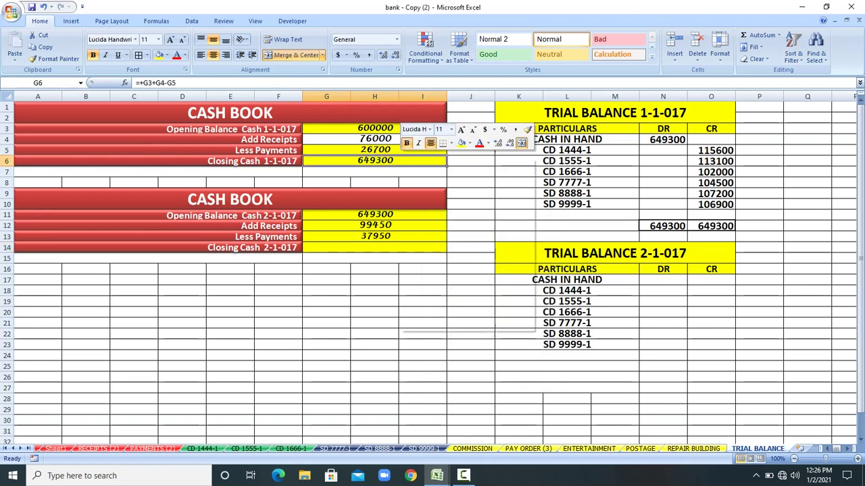
left_click(425, 179)
left_click(389, 247)
right_click(389, 247)
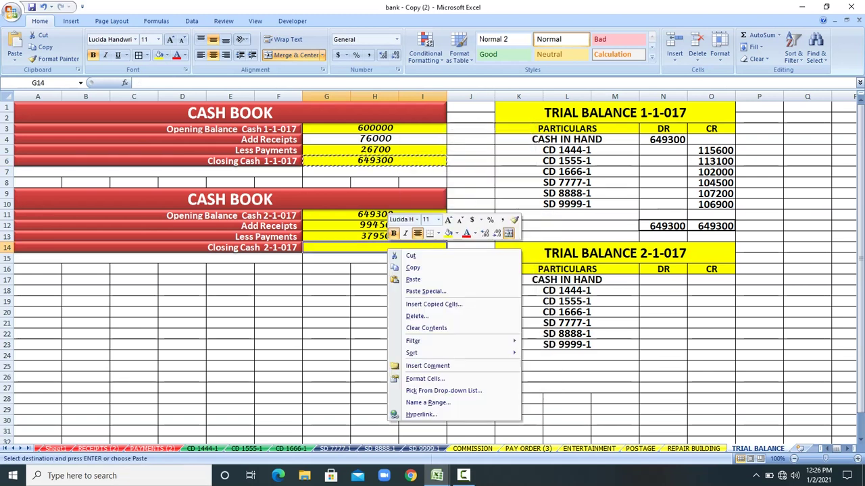
left_click(412, 279)
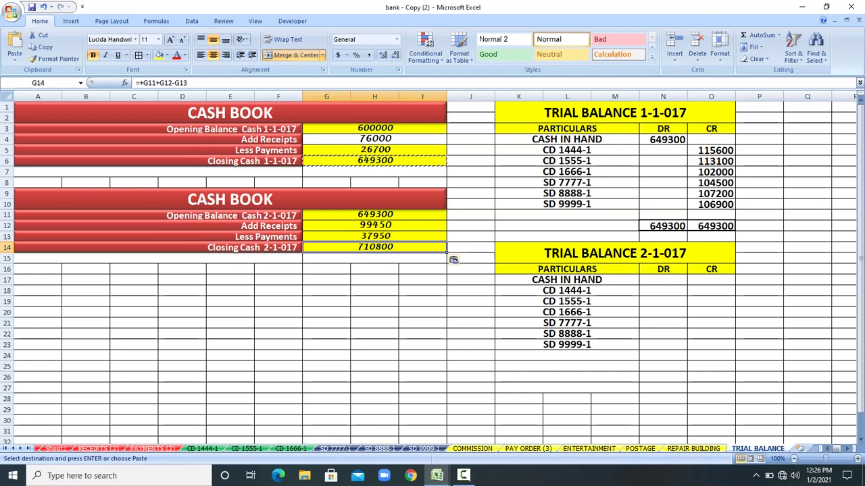
Clear the pasted formula from the Closing Cash 2-1-017 cell G14
left_click_drag(374, 334, 374, 323)
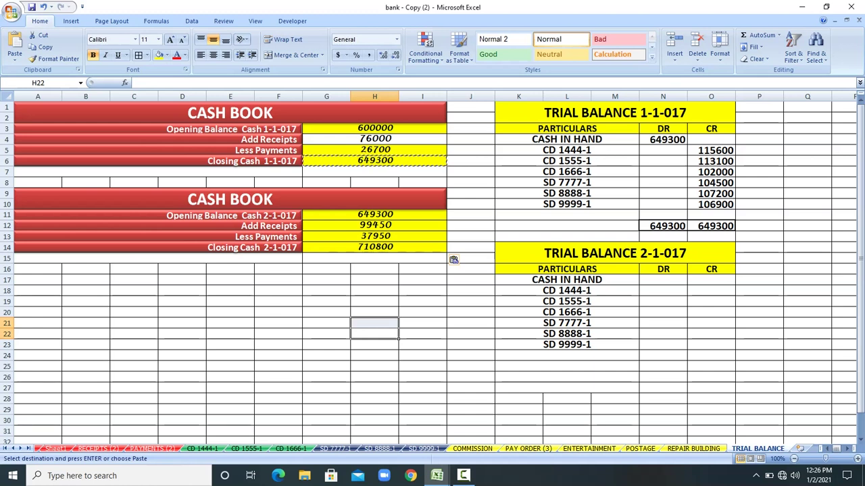
left_click(374, 248)
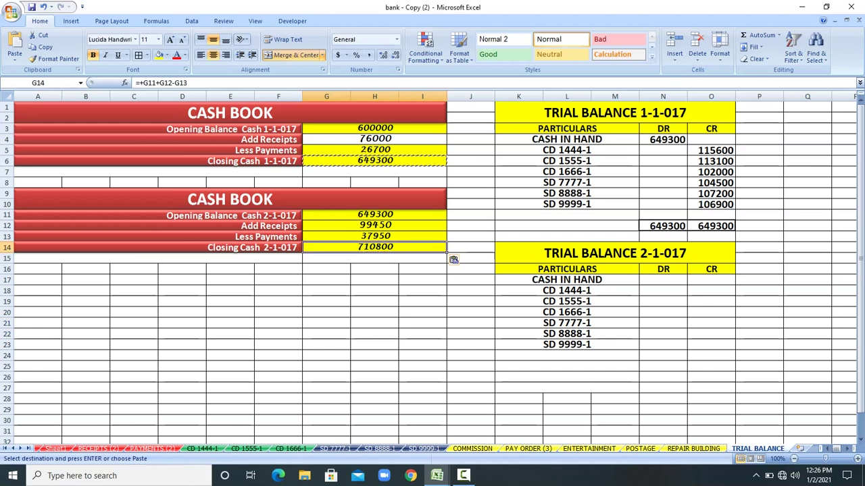
key("Delete")
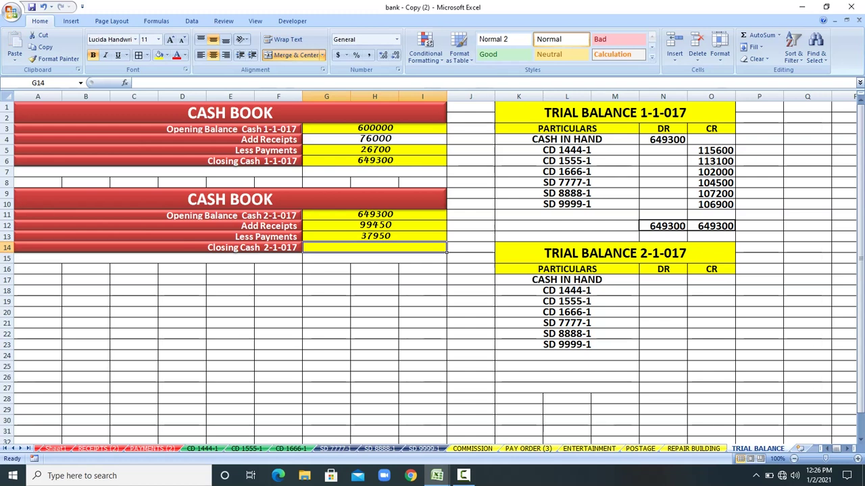
Recheck the 2-1-017 total on the PAYMENTS (2) sheet and correct Less Payments in G13 to 37590
left_click(152, 449)
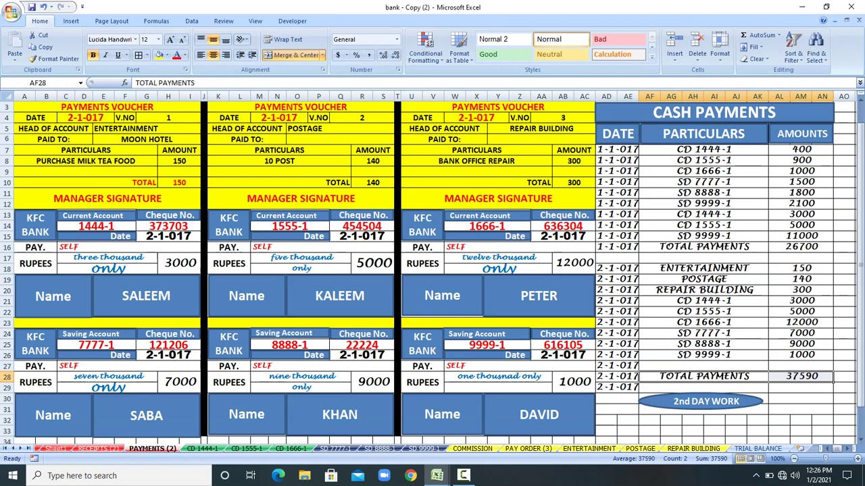
left_click(758, 448)
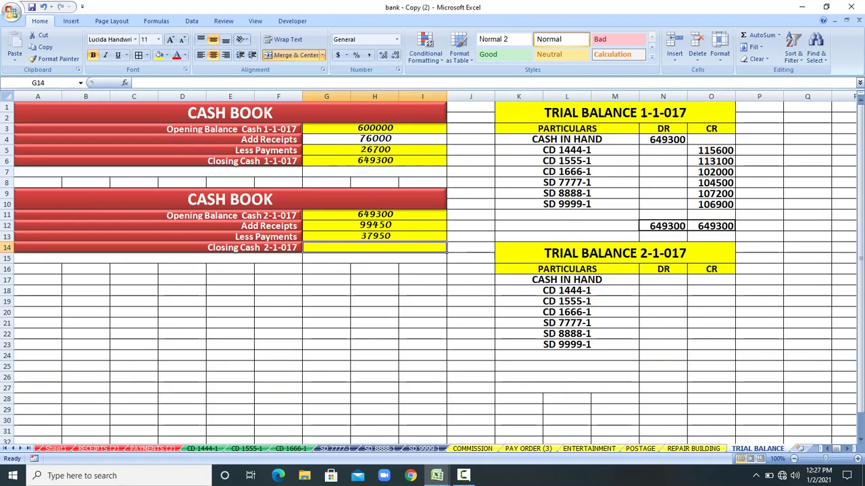
left_click(374, 237)
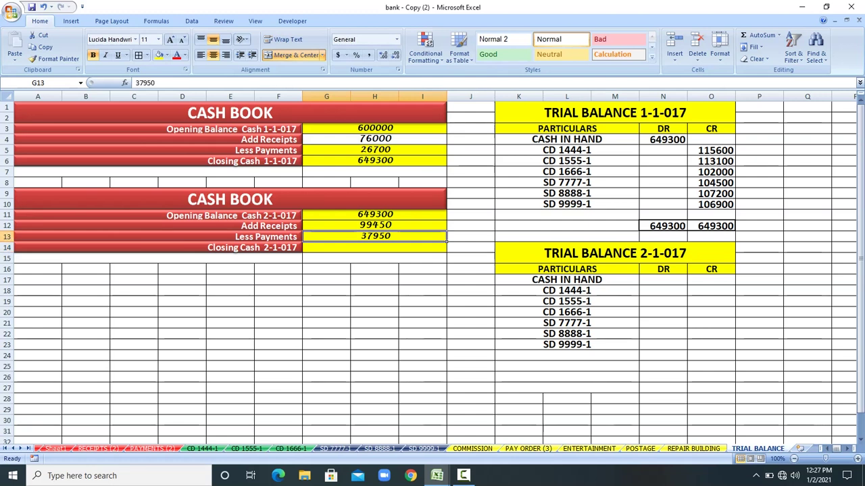
type("37590")
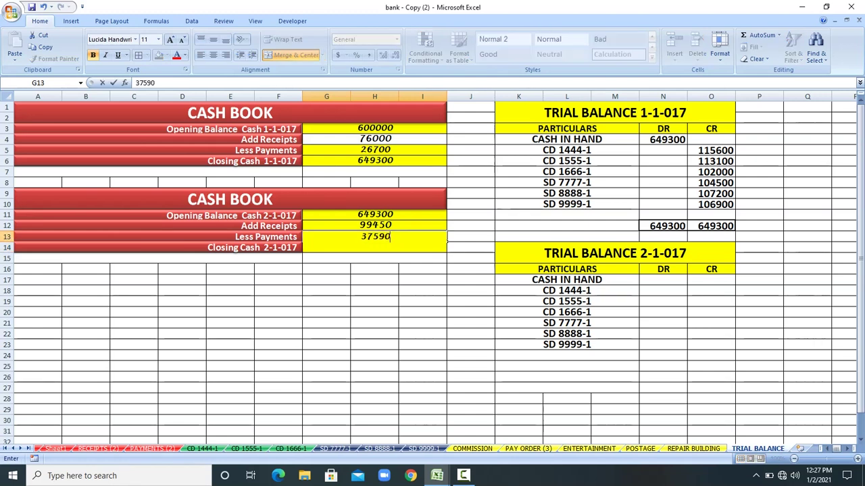
key("Return")
Calculate Closing Cash 2-1-017 in G14 by reusing the closing cash formula from G6
left_click(445, 163)
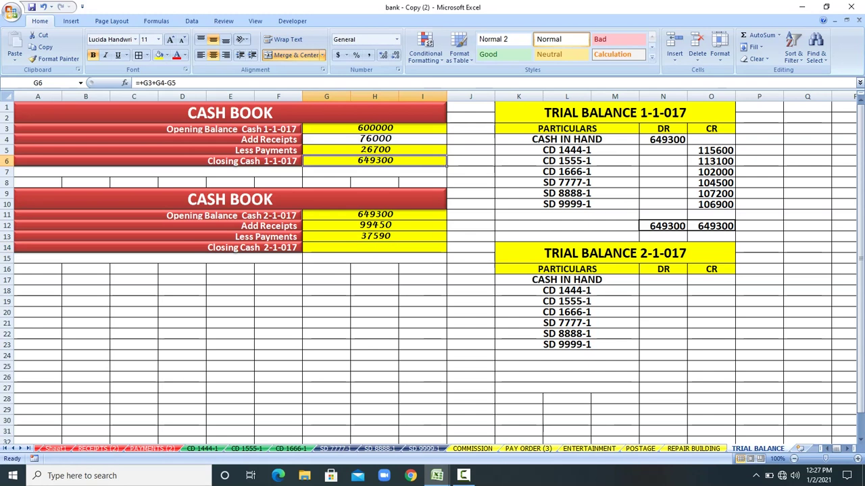
right_click(391, 162)
left_click(420, 178)
left_click(395, 248)
right_click(395, 248)
left_click(421, 275)
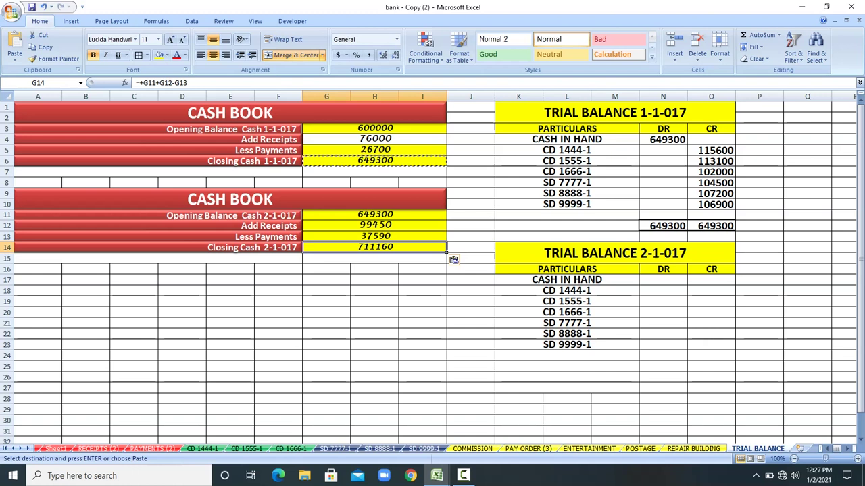
Link the CASH IN HAND debit in N17 of the 2-1-017 trial balance to the closing cash in G14
left_click(662, 279)
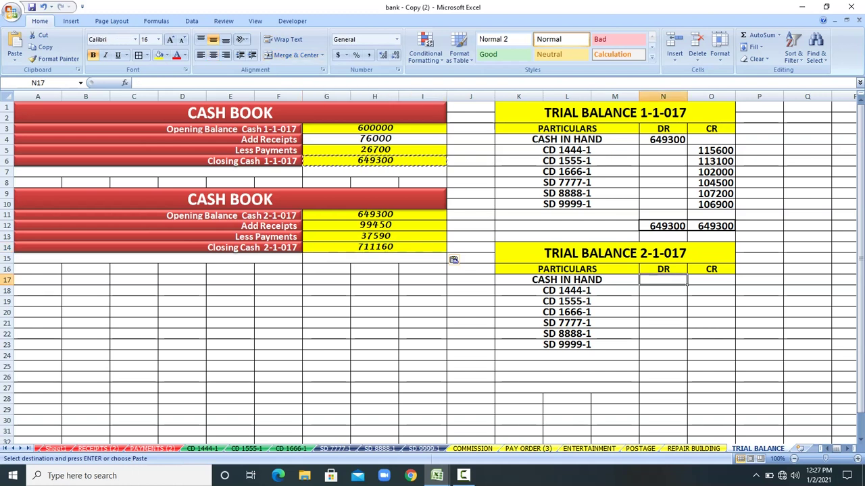
type("+")
left_click(374, 247)
key("Return")
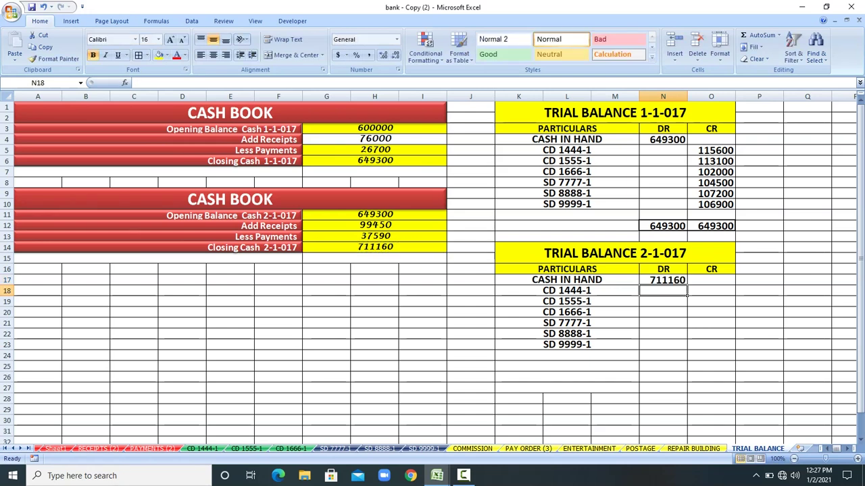
Link the credit cell O18 to the 2-1-017 closing balance on the first CD ledger sheet
key("Left")
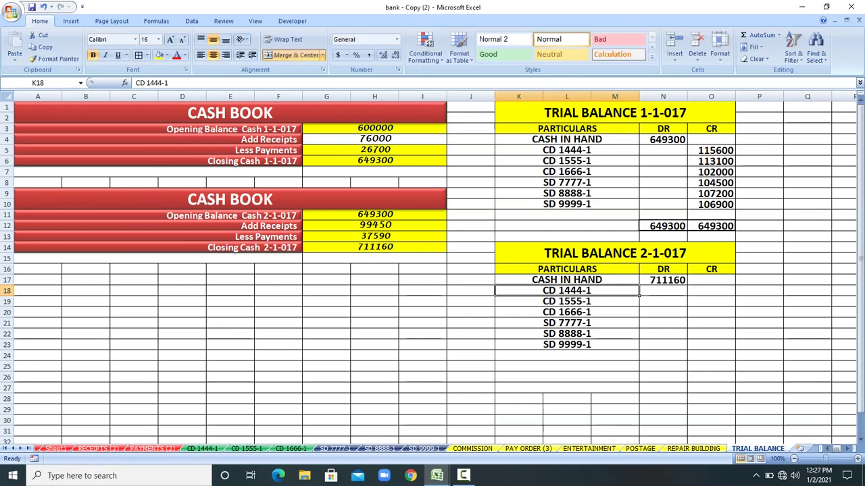
key("Right")
key("Right")
type("+")
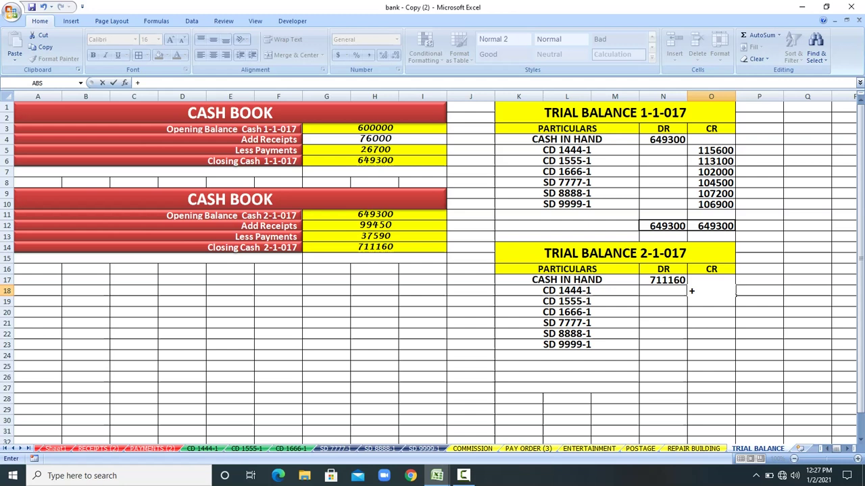
left_click(202, 448)
left_click(317, 247)
key("Return")
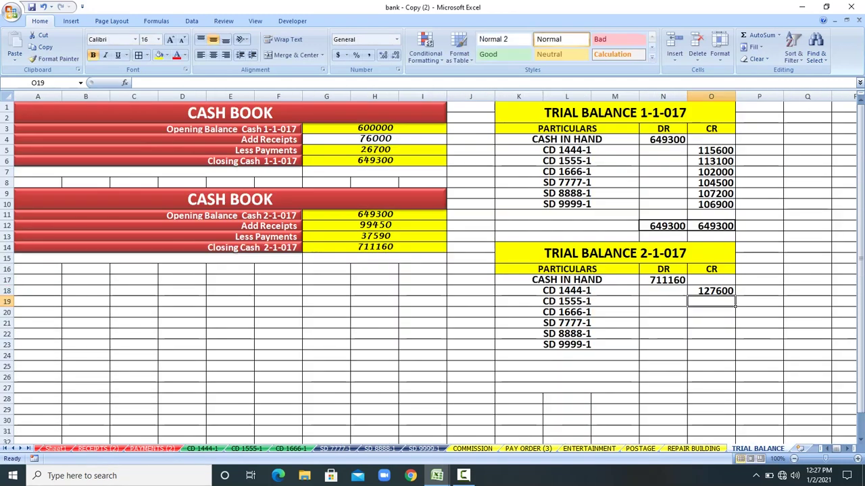
Link credit cells O19 and O20 to the closing balances in E10 of the second and E8 of the third CD ledger
type("+")
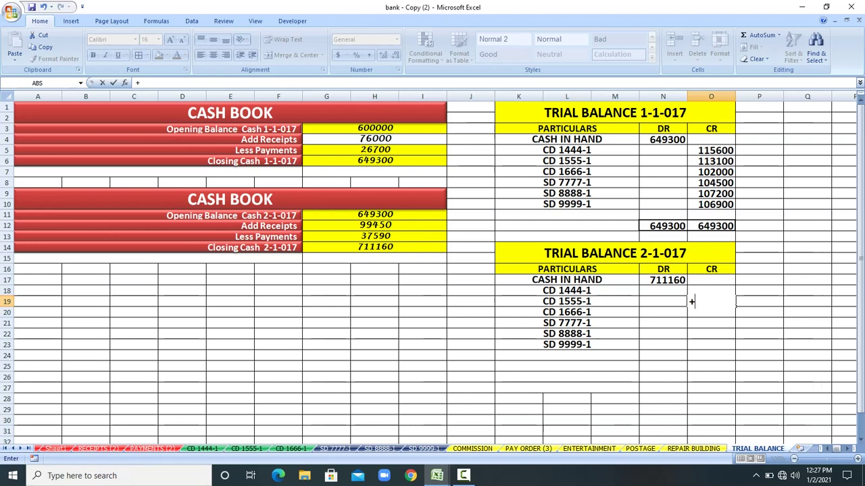
left_click(247, 449)
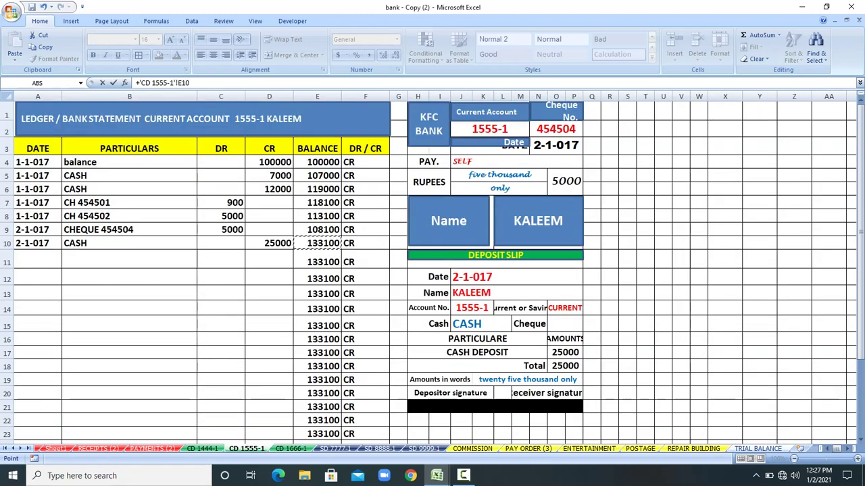
key("Return")
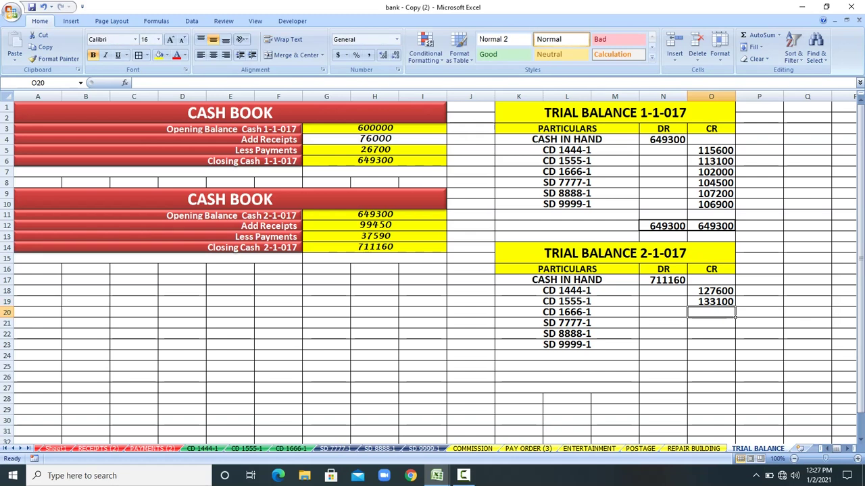
type("+")
left_click(290, 449)
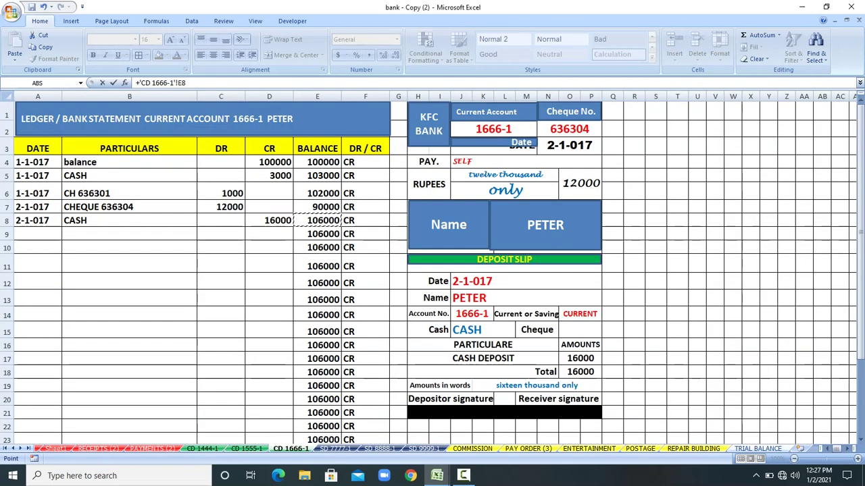
key("Return")
Link credit cells O21, O22 and O23 to the 2-1-017 closing balances on the three SD ledger sheets, in order
type("+")
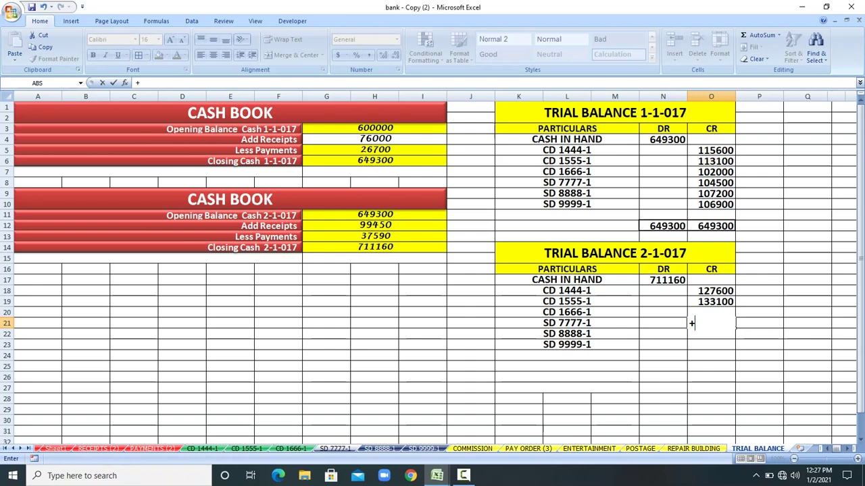
left_click(335, 448)
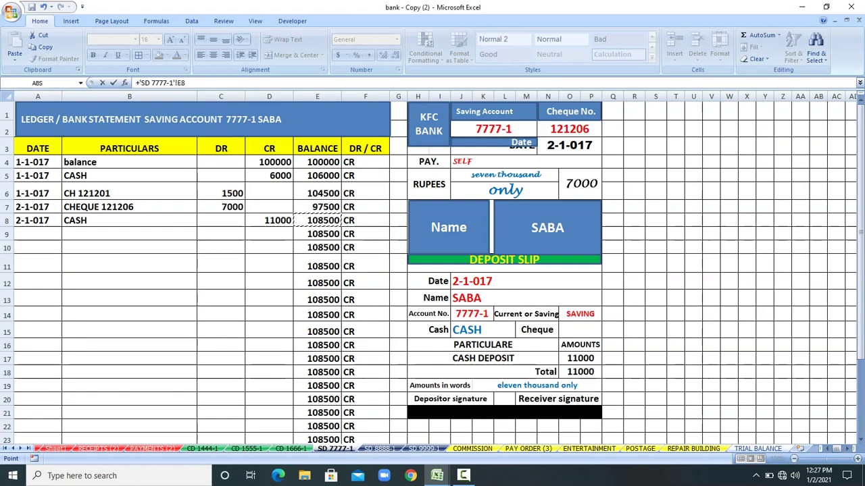
key("Return")
type("+")
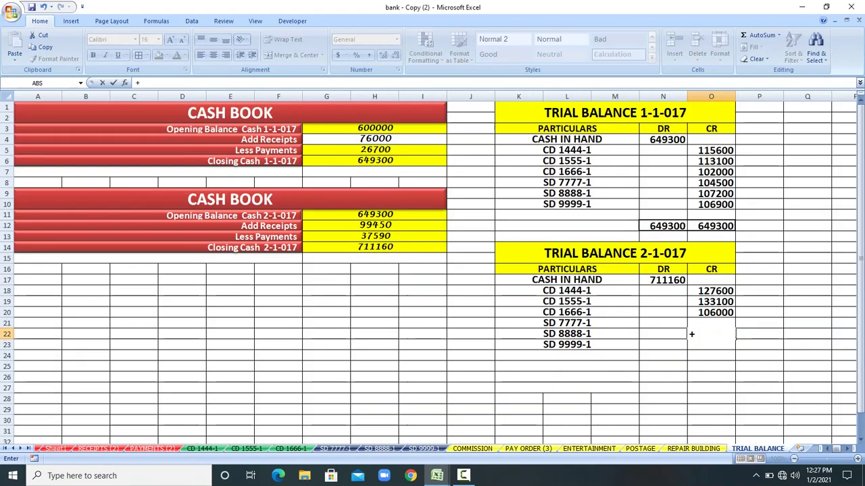
left_click(380, 449)
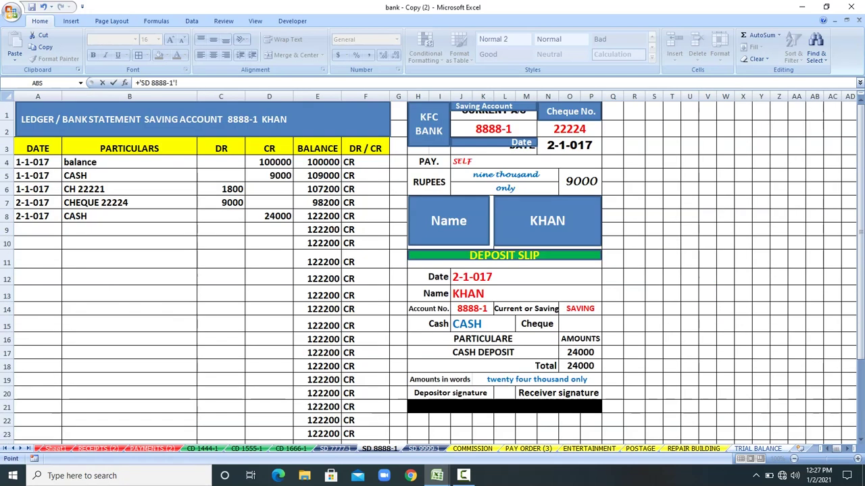
key("BackSpace")
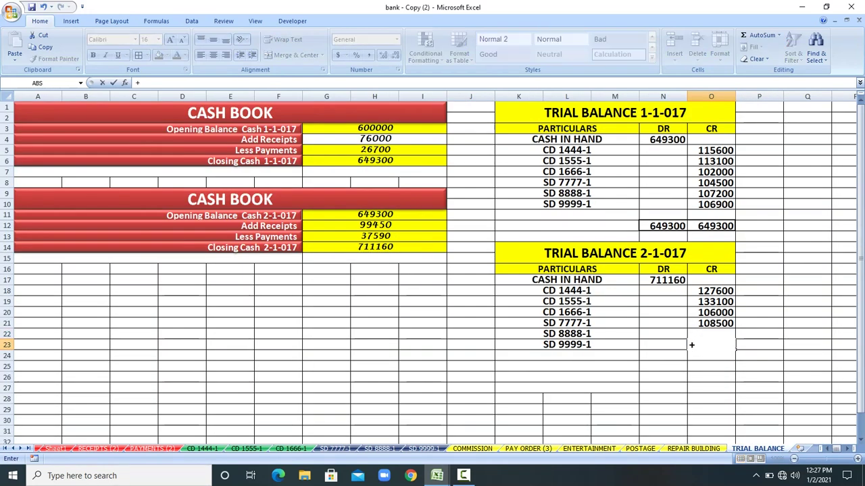
left_click(424, 449)
left_click(316, 243)
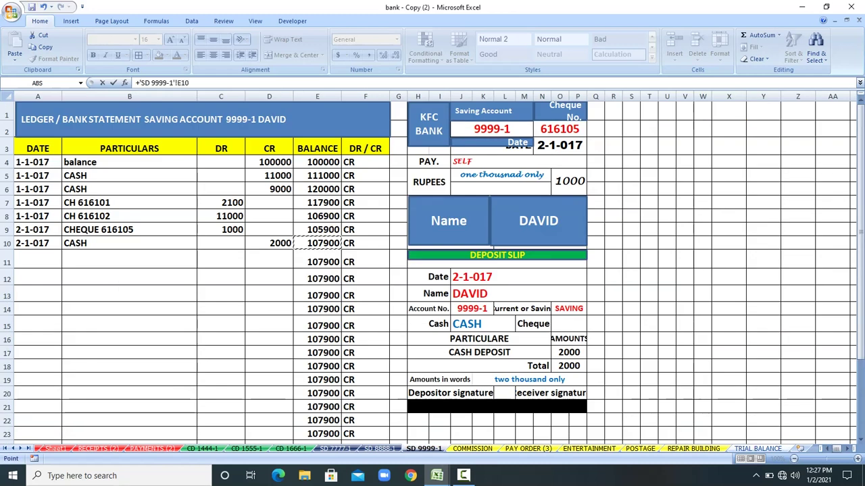
key("Return")
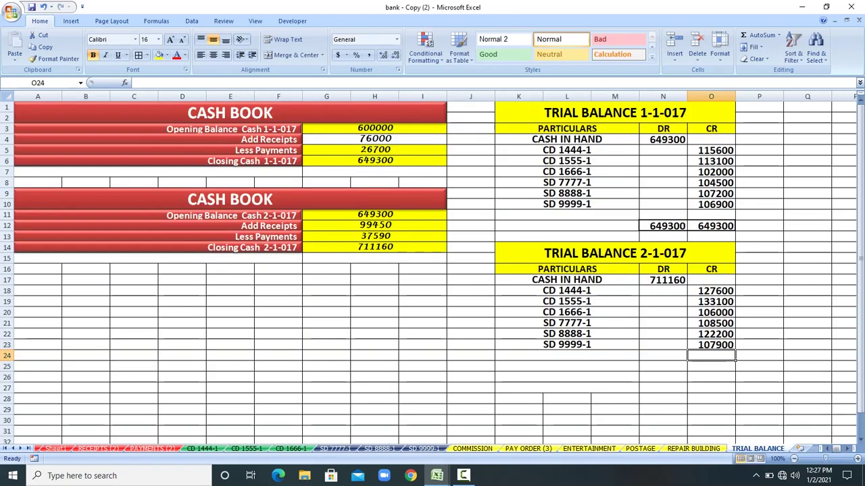
Extend the merged cell format of K27 down to row 31 and set the font size of K24:M31 to 16
left_click(566, 388)
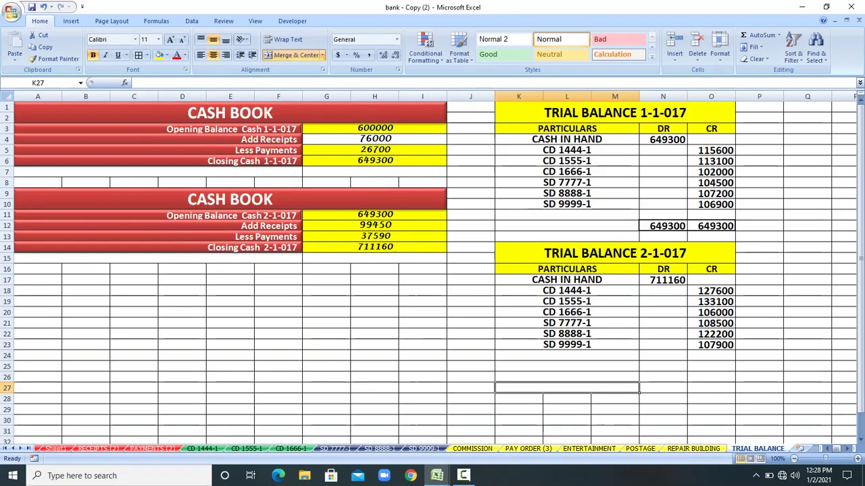
left_click_drag(638, 391, 638, 432)
left_click_drag(566, 356, 566, 420)
left_click(566, 345)
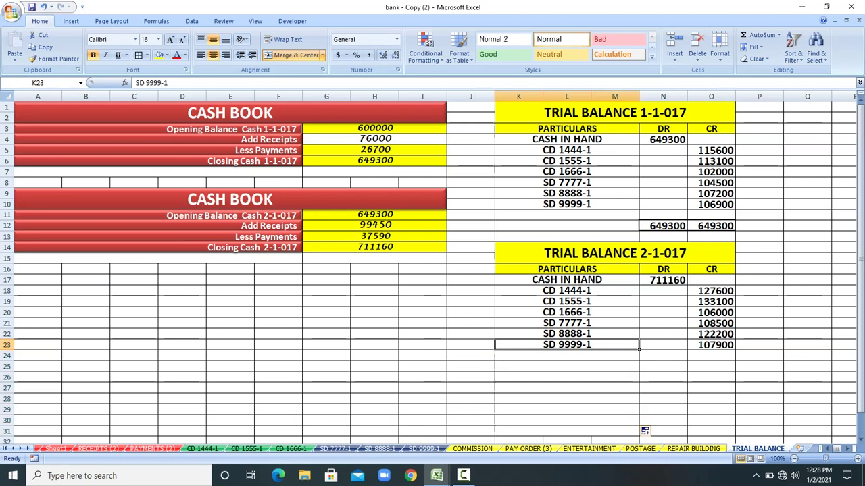
left_click_drag(567, 356, 567, 431)
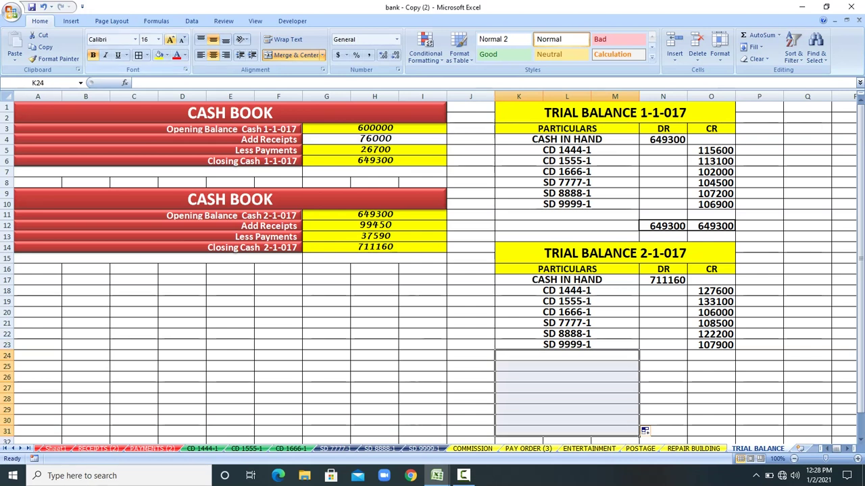
left_click(182, 39)
left_click(172, 39)
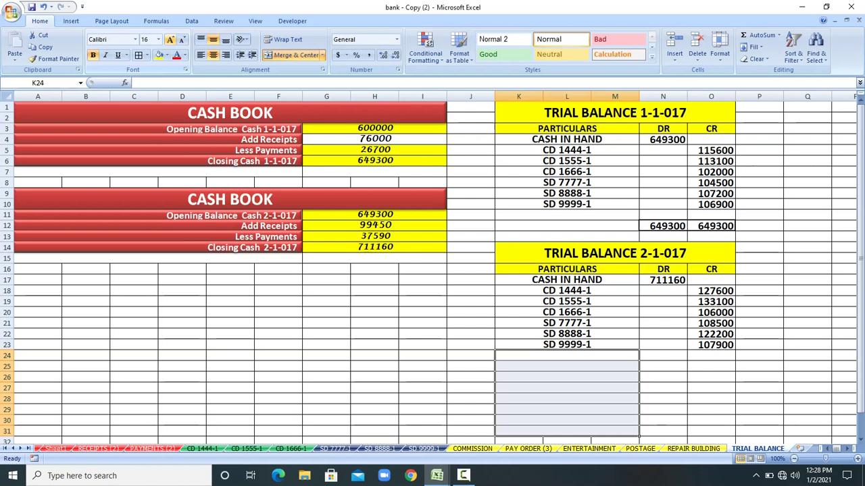
left_click(566, 355)
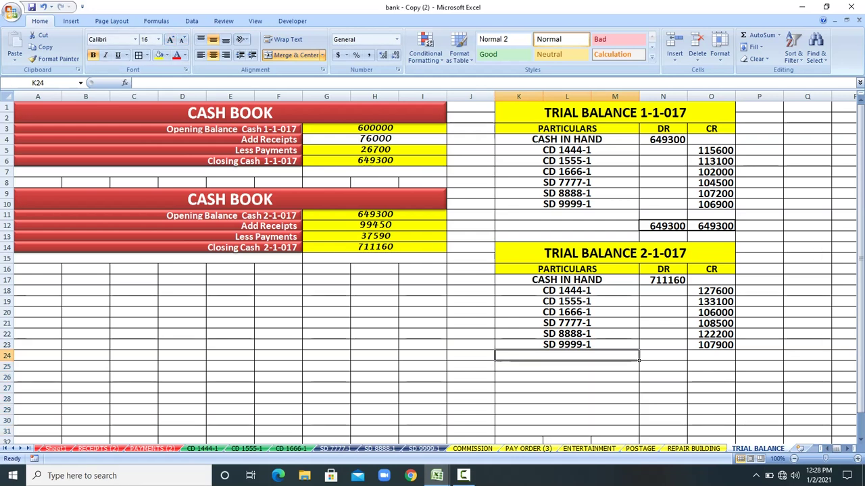
Check the expense and income ledger sheets for their names, and enter COMMISSION in K24 and PAY ORDER in K25 of the trial balance
left_click(473, 449)
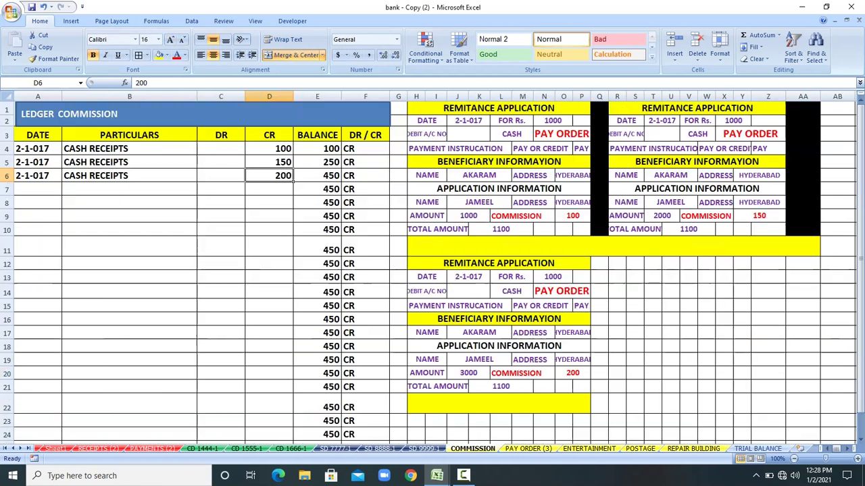
key("ctrl+Page_Down")
key("ctrl+Page_Down")
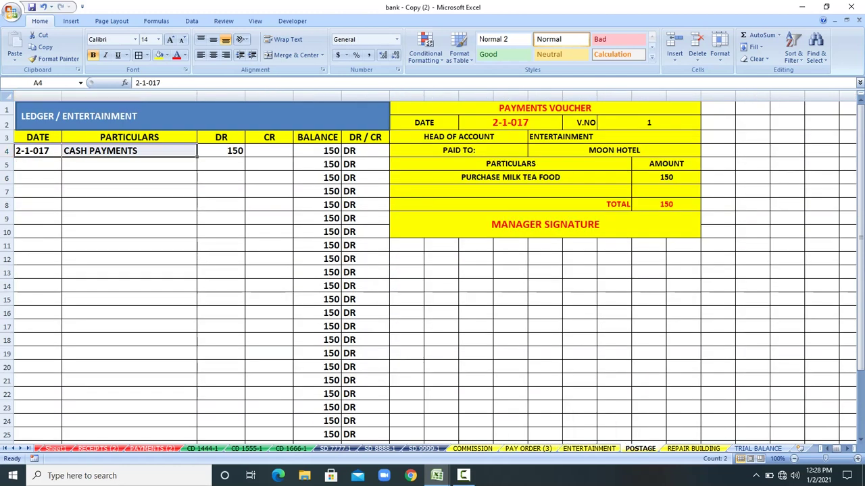
key("ctrl+Page_Down")
key("ctrl+Page_Down")
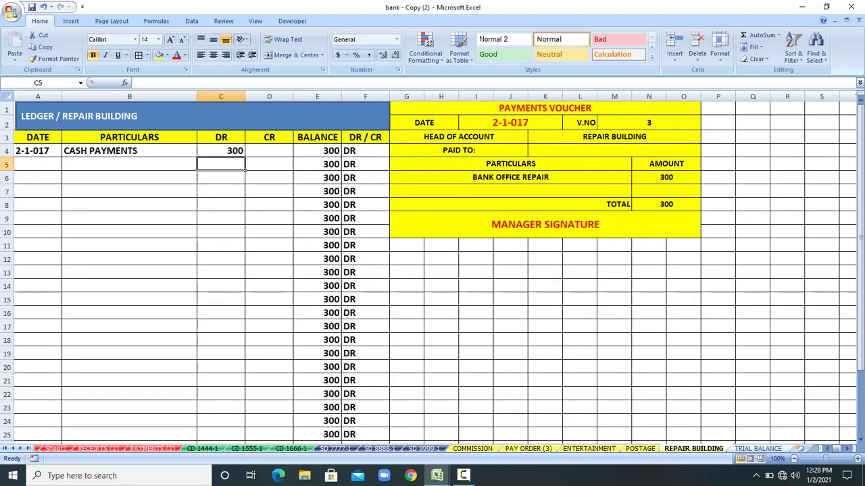
key("ctrl+Page_Down")
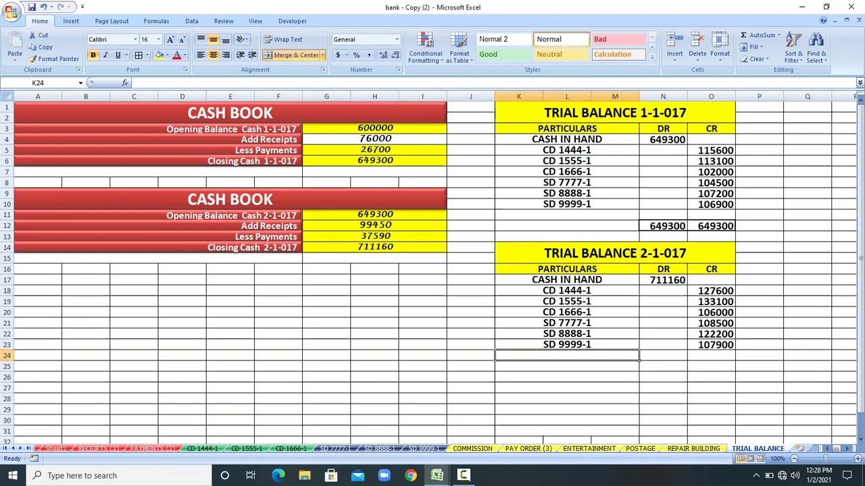
type("COMMISSION")
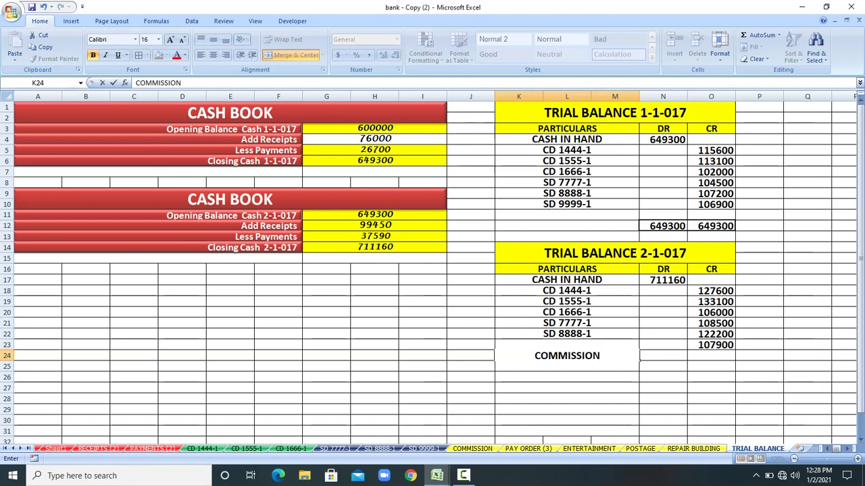
key("Return")
type("PA")
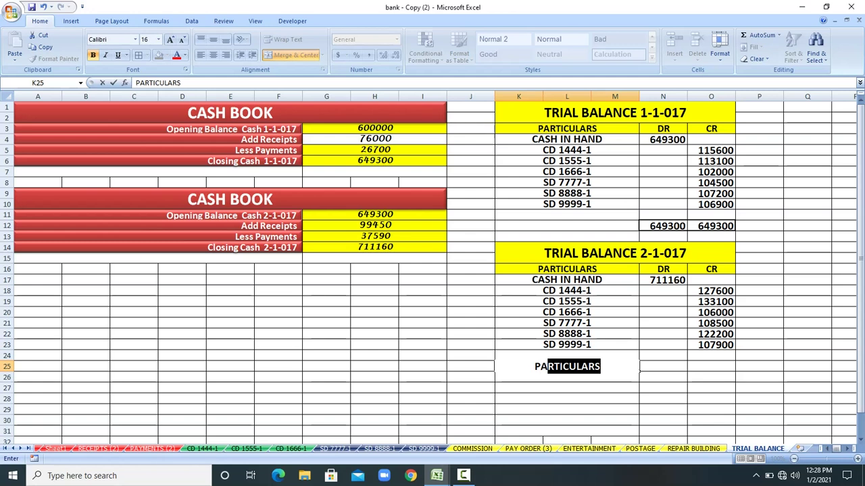
type("Y ORDER")
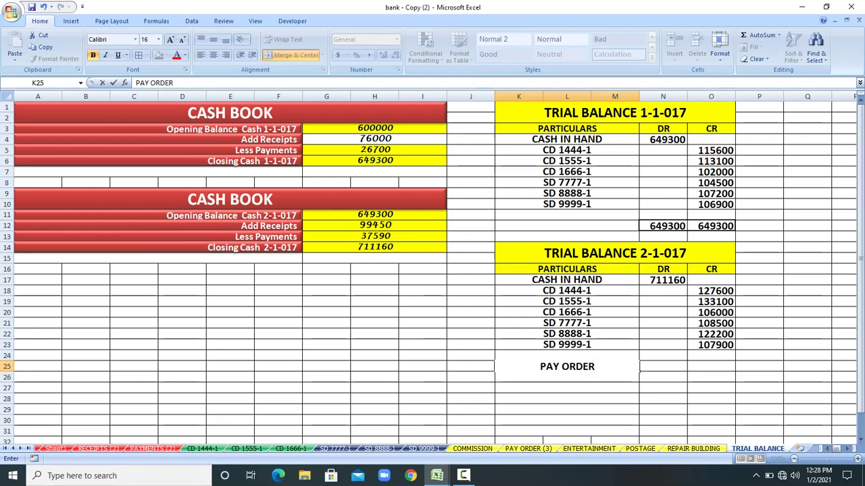
key("Return")
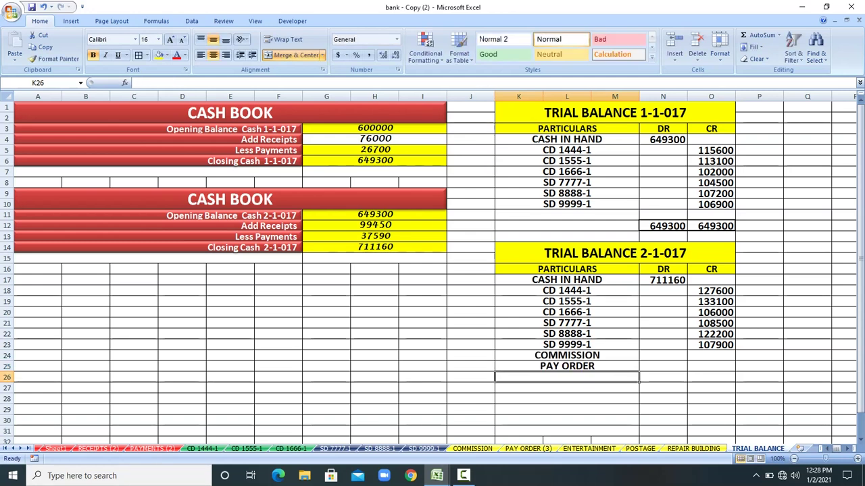
Enter the particulars ENTERTAINMEN in K26, POSTAGE in K27 and REPAIR BUILDIN in K28 of the 2-1-017 trial balance
type("EN")
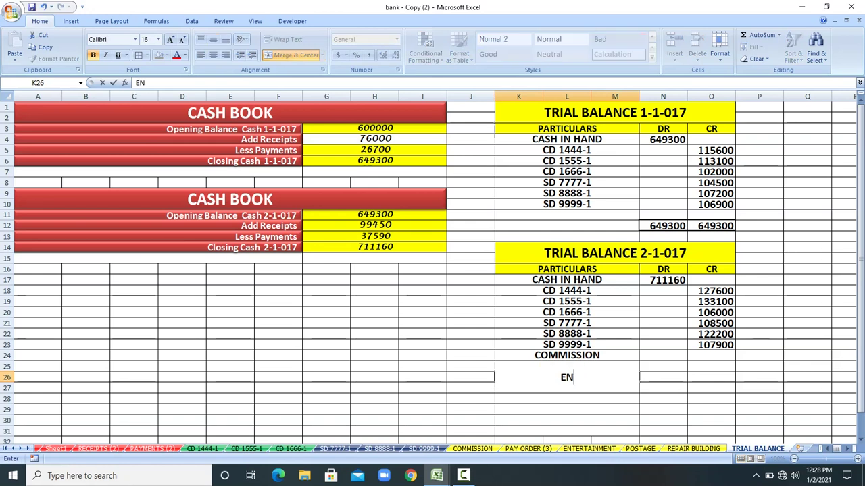
type("TERTAI")
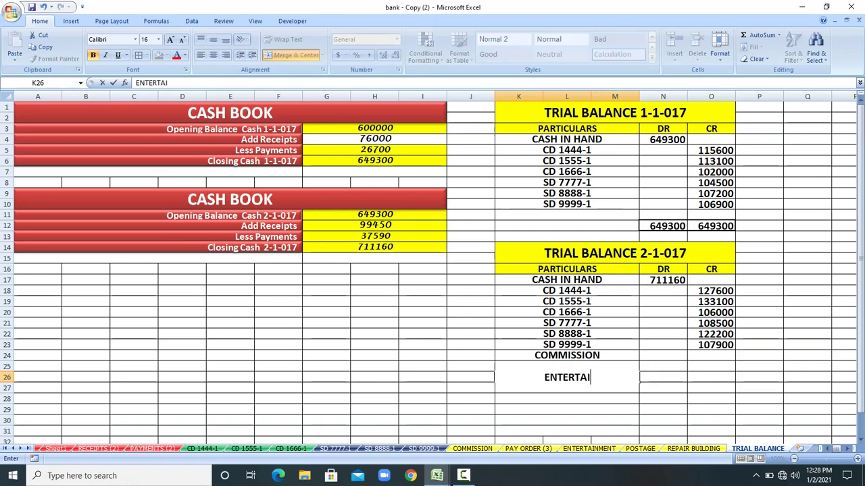
type("NMEN")
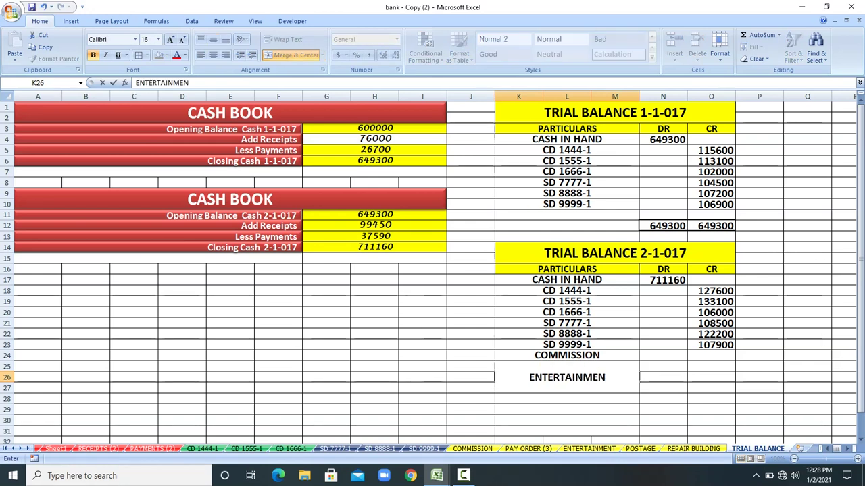
key("Return")
type("POSTAGE")
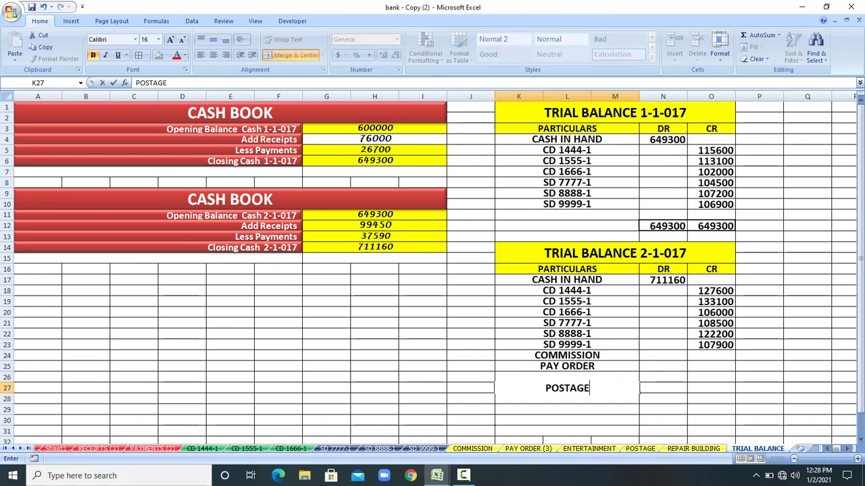
key("Return")
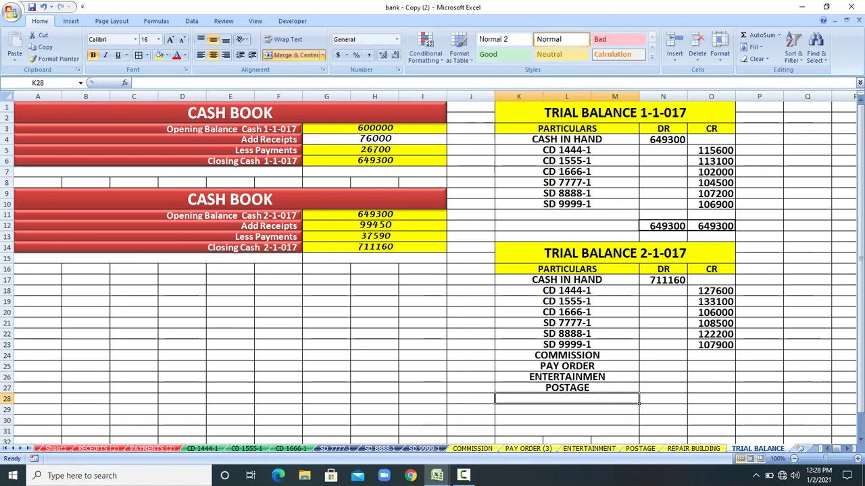
type("REPAIR BUILDIN")
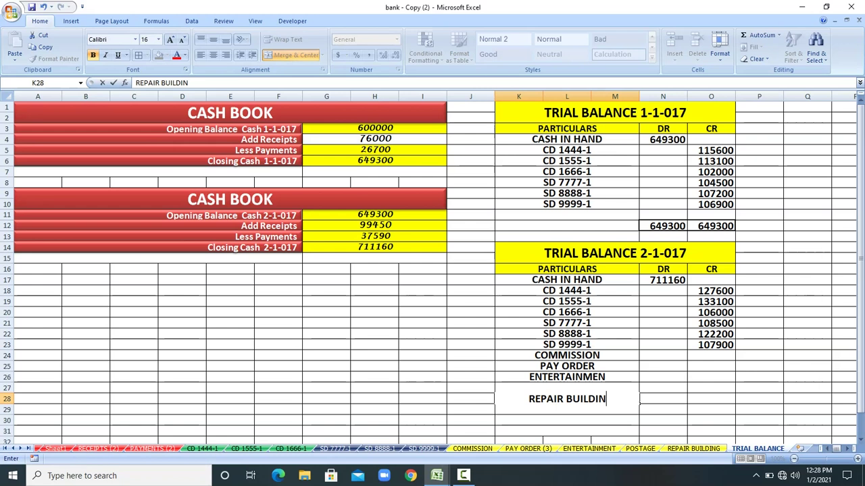
left_click(711, 377)
Link the commission credit cell O24 to the closing balance in E6 of the COMMISSION ledger sheet
left_click(711, 356)
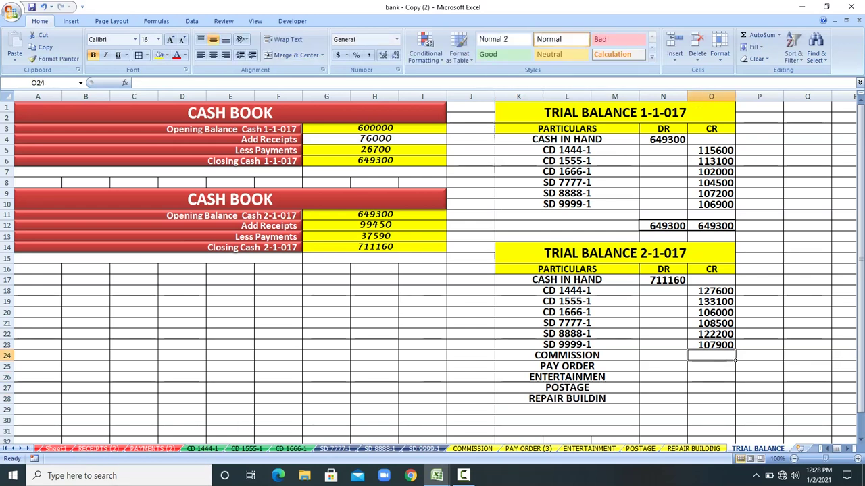
left_click(711, 344)
key("Delete")
left_click(711, 356)
type("+")
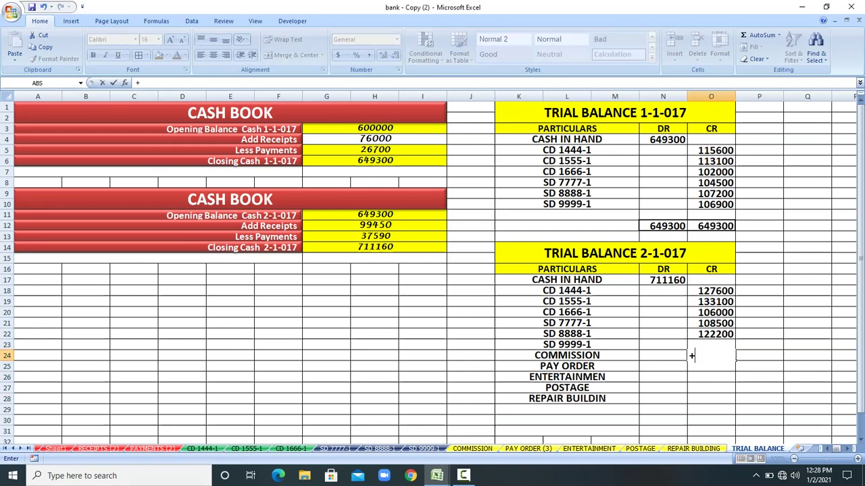
left_click(472, 448)
left_click(317, 175)
key("Return")
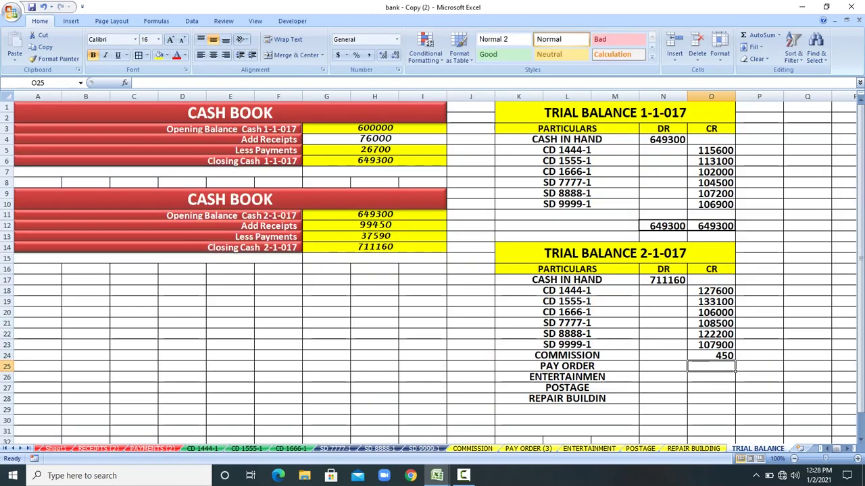
Link the pay order credit cell O25 to the closing balance in E6 of the PAY ORDER (3) sheet
type("+")
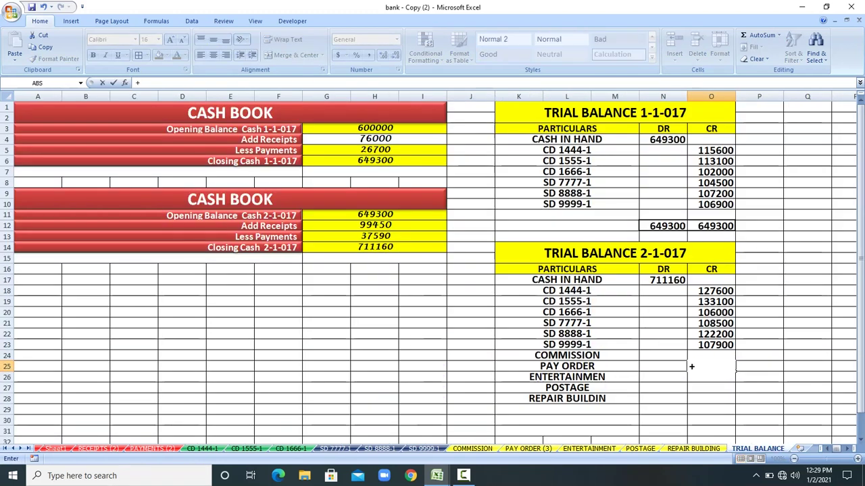
left_click(528, 449)
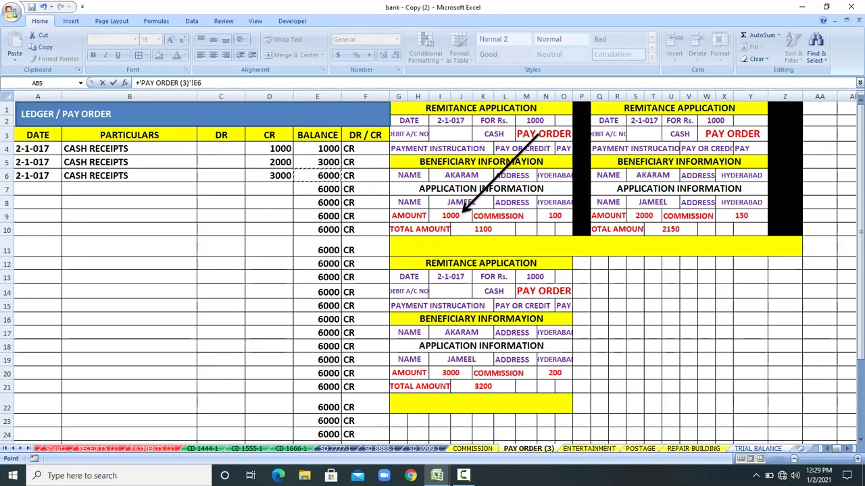
left_click(317, 175)
key("Return")
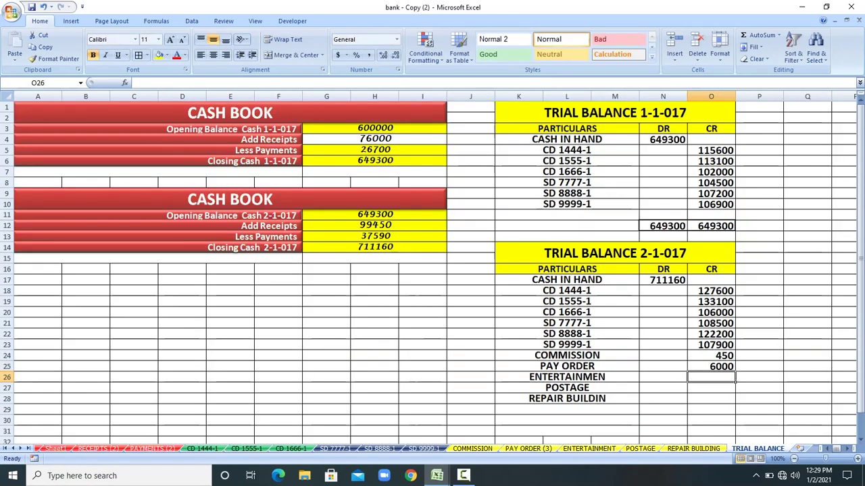
Link debit cells N26, N27 and N28 to the 2-1-017 balances on the ENTERTAINMENT, POSTAGE and REPAIR BUILDING sheets, in order
left_click(685, 380)
type("+")
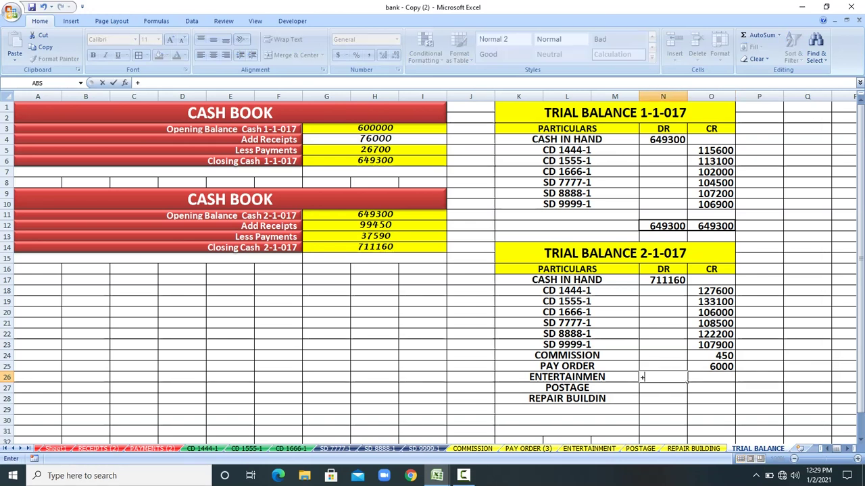
left_click(589, 449)
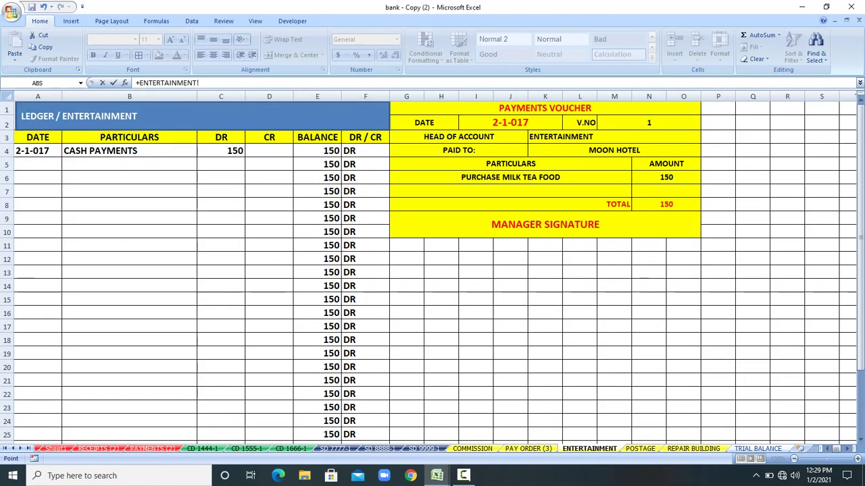
key("Return")
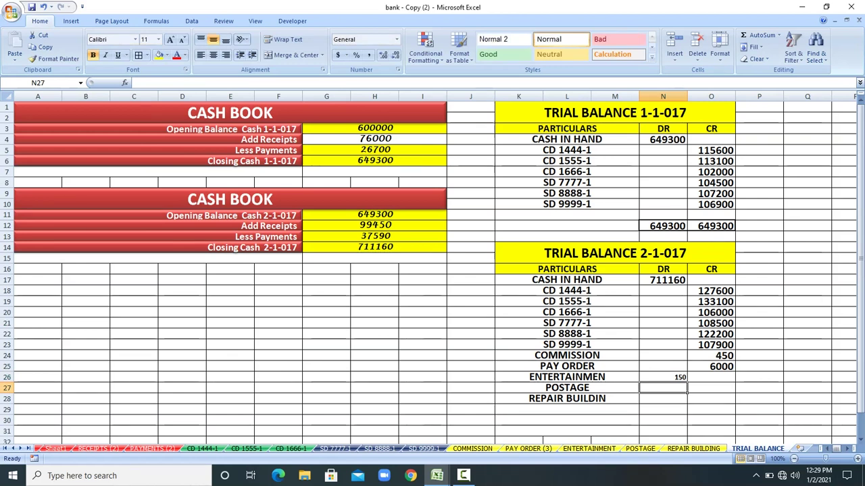
type("+")
left_click(640, 449)
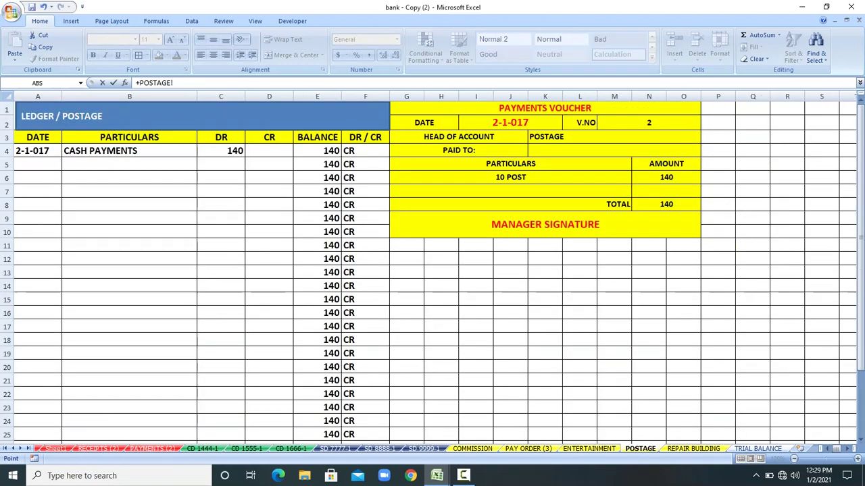
key("Return")
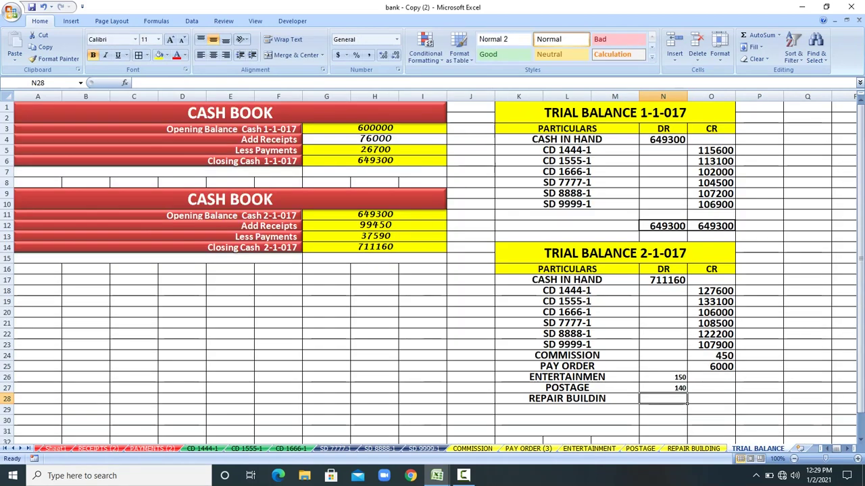
type("+")
left_click(693, 449)
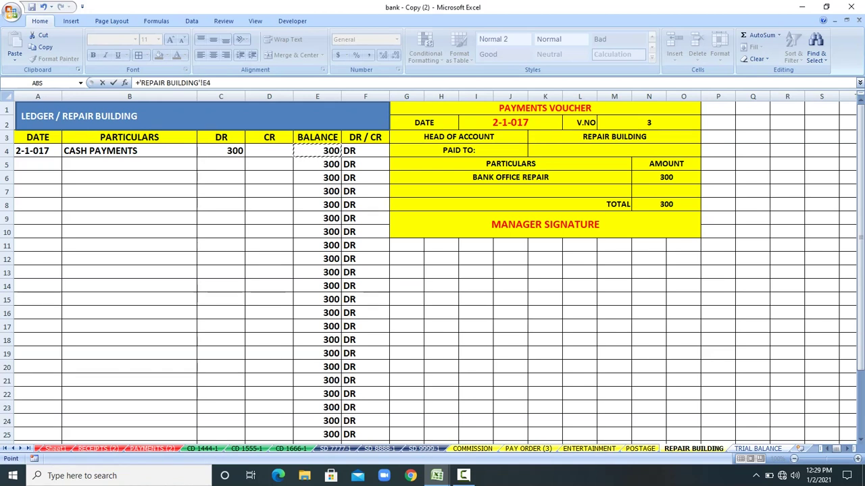
key("Return")
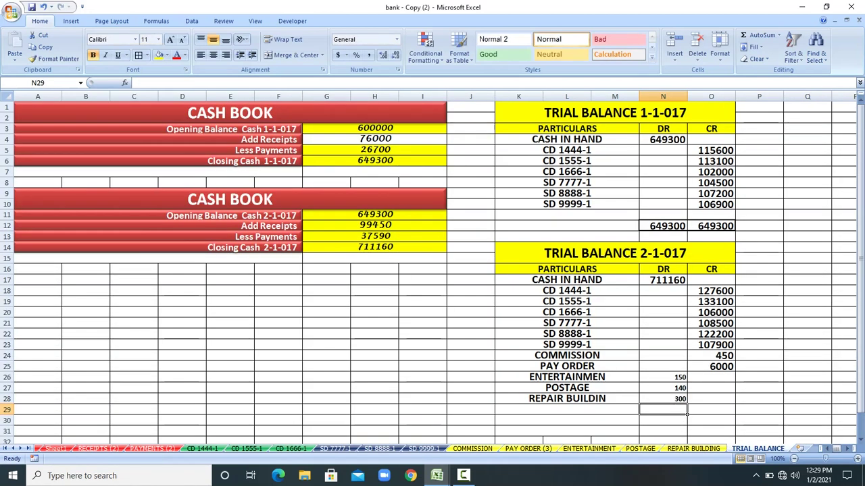
Increase the font size of the expense debit amounts in N26:N28 to 16
left_click_drag(676, 377, 685, 400)
key("ctrl+shift+period")
key("ctrl+shift+period")
key("ctrl+shift+period")
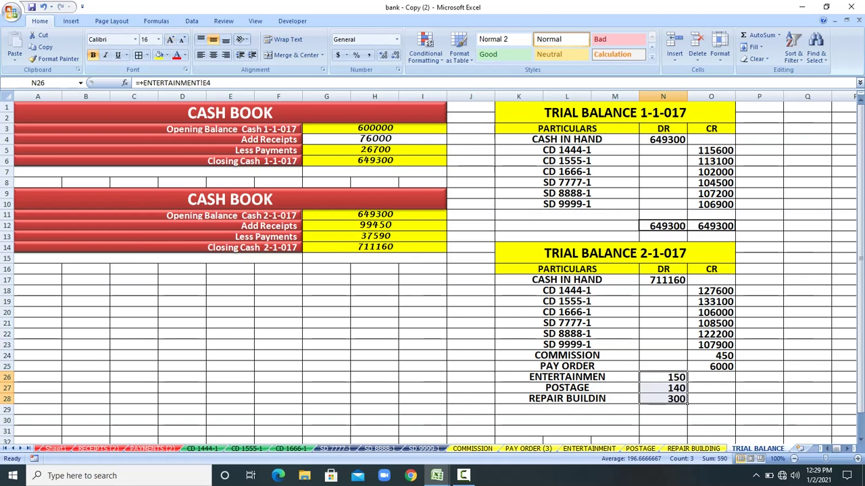
Total the credit column from row 17 into O30 and the debit column from row 17 into N30 with AutoSum
left_click(696, 400)
left_click(730, 281)
left_click_drag(733, 282, 734, 425)
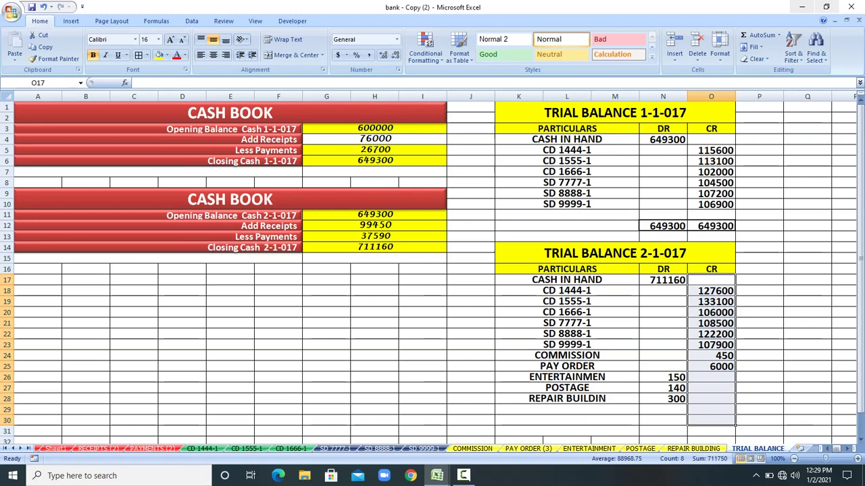
left_click(758, 36)
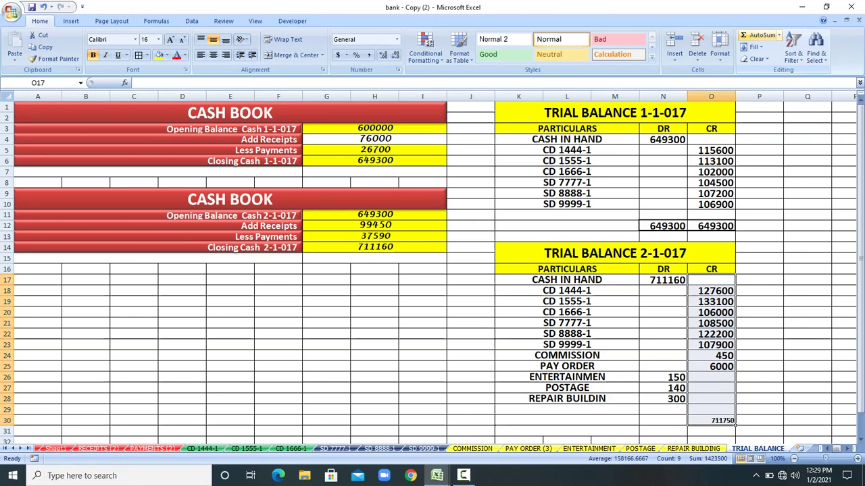
left_click_drag(662, 280, 687, 424)
left_click(760, 36)
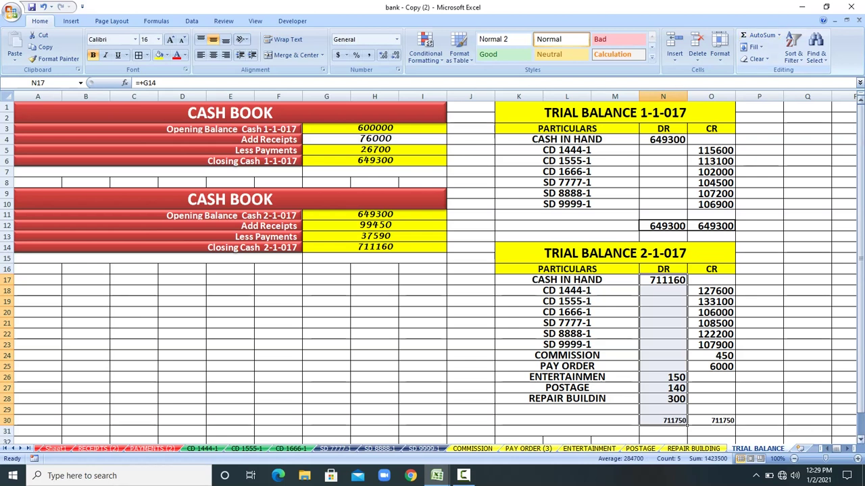
Set the trial balance totals in N30:O30 to font size 16 and colour them red
left_click(684, 421)
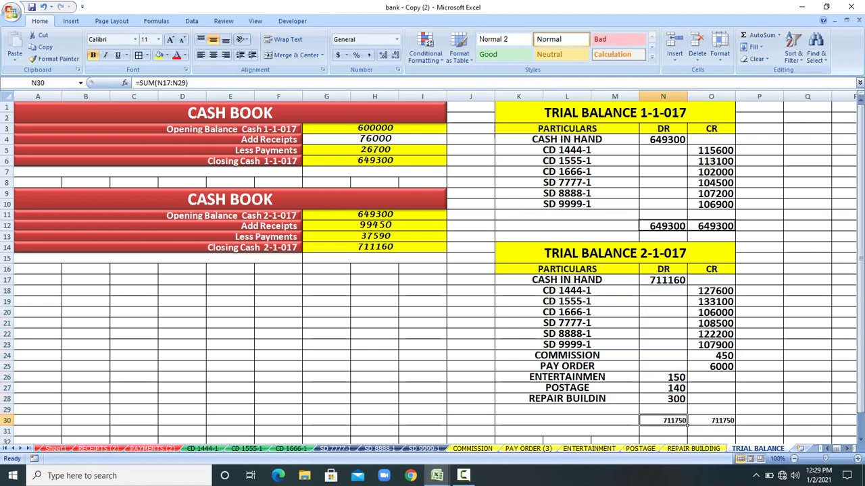
left_click_drag(687, 422, 735, 423)
key("ctrl+shift+period")
key("ctrl+shift+period")
key("ctrl+shift+period")
left_click(177, 55)
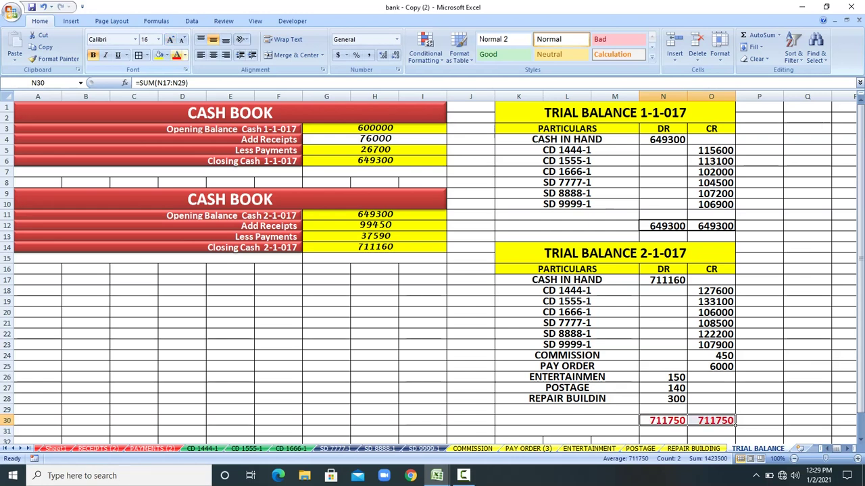
Apply a Thick Box Border around the trial balance totals in N30:O30
left_click(147, 54)
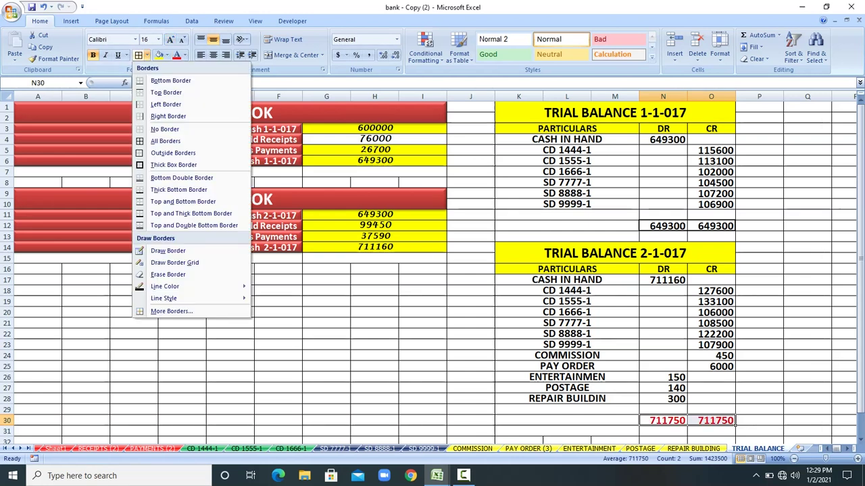
left_click(174, 165)
left_click(759, 388)
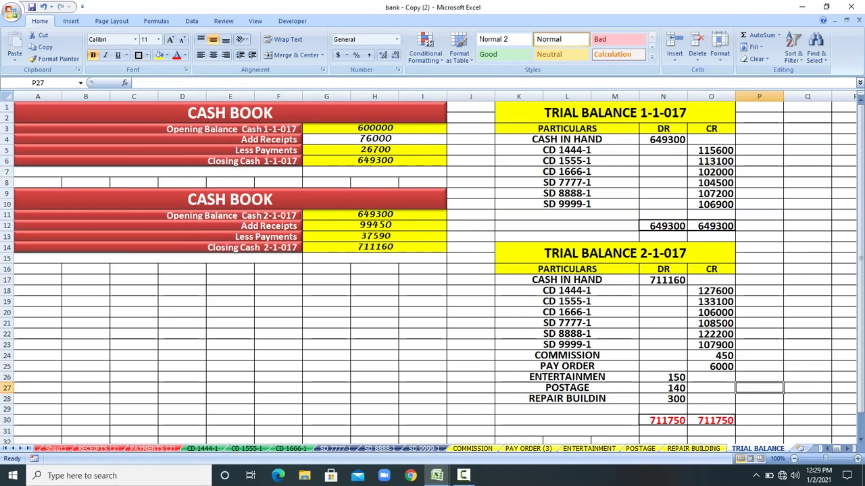